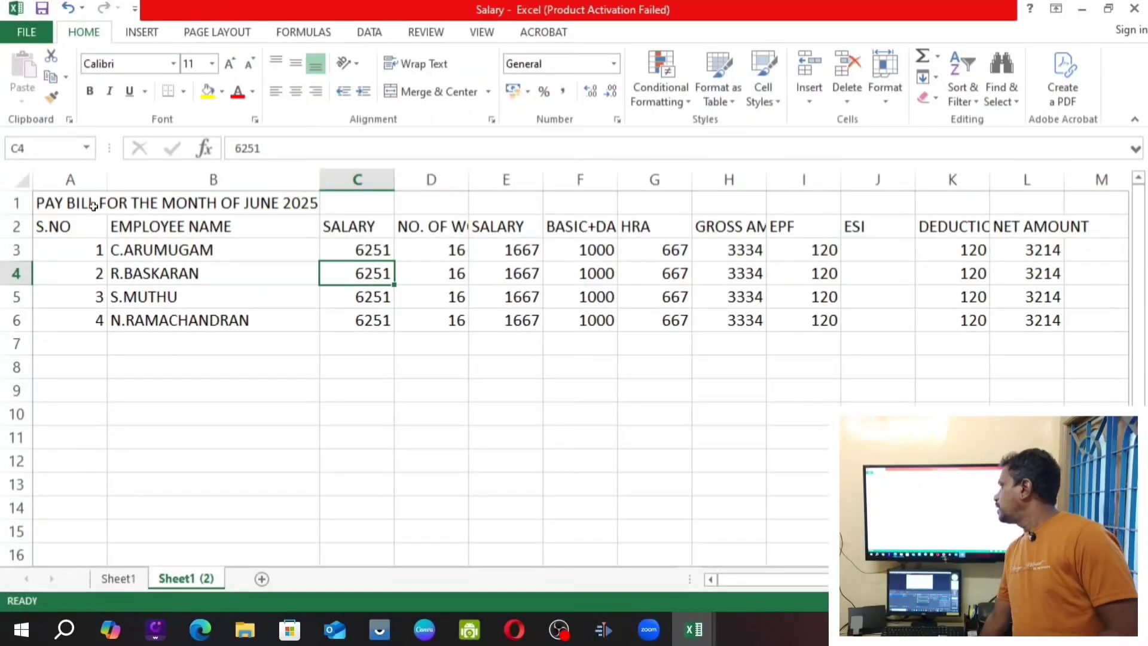
pyautogui.click(89, 203)
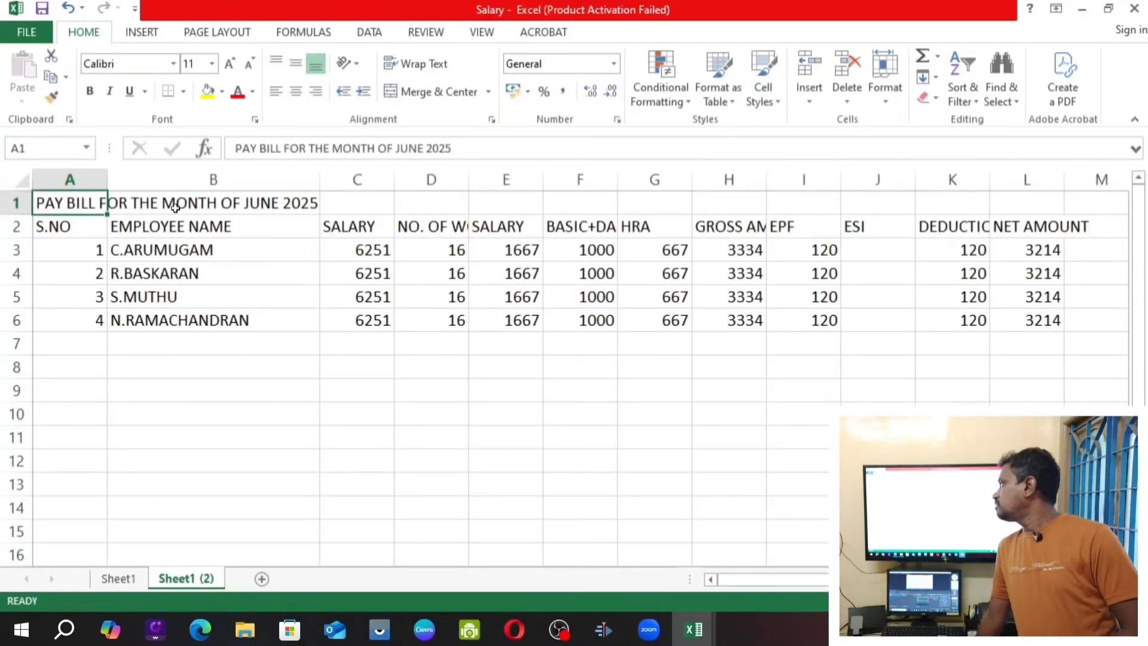
pyautogui.moveTo(209, 437); pyautogui.dragTo(209, 423)
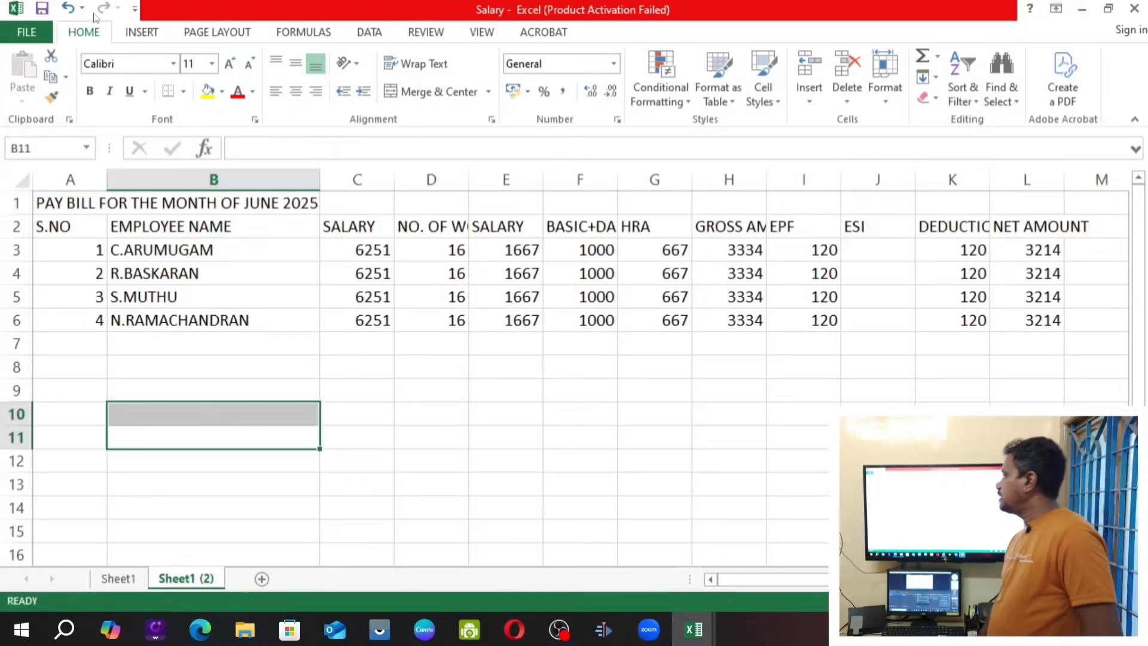
pyautogui.click(77, 203)
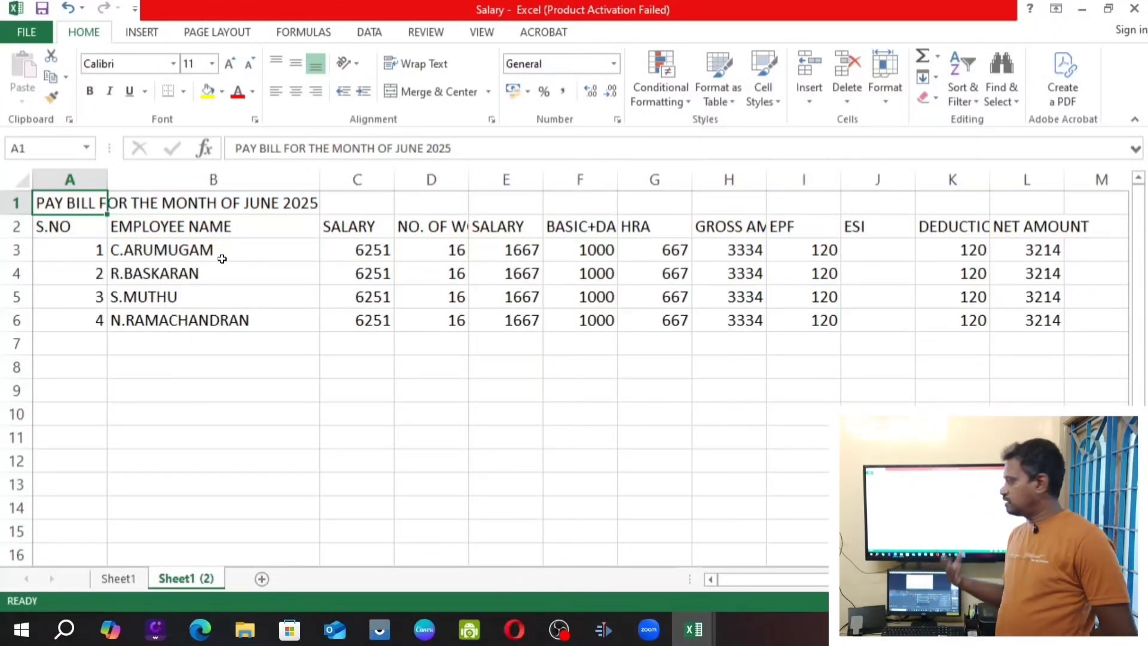
pyautogui.click(256, 429)
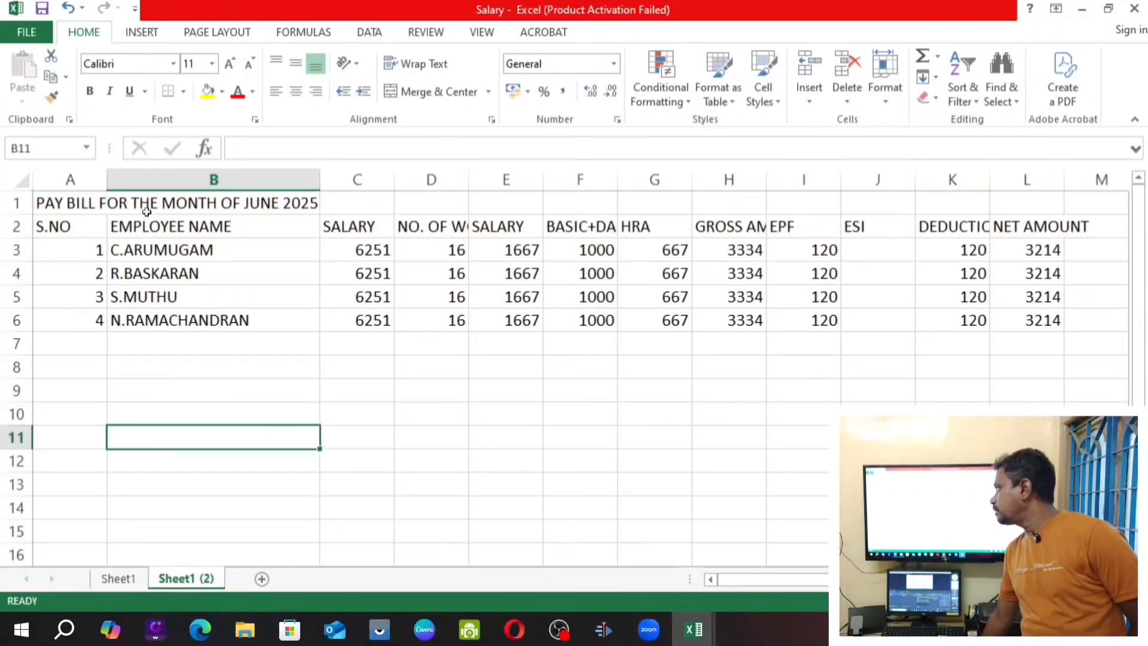
# Make the pay bill title in A1 and the column headings in A2:L2 bold.
pyautogui.click(84, 205)
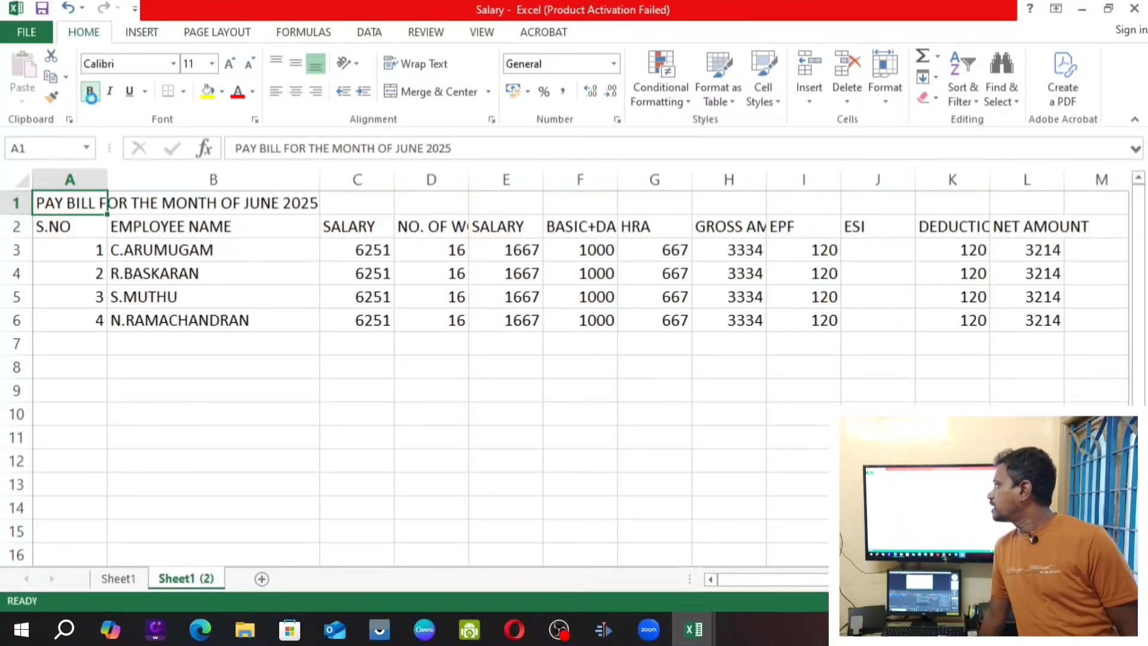
pyautogui.hotkey('ctrl', 'b')
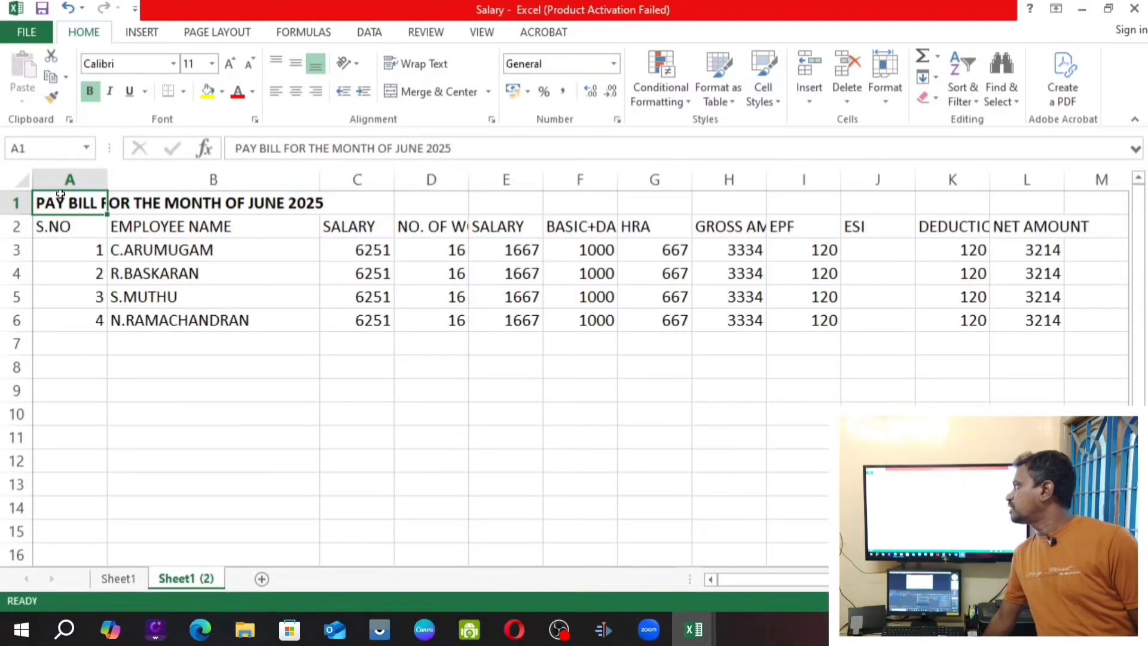
pyautogui.click(130, 316)
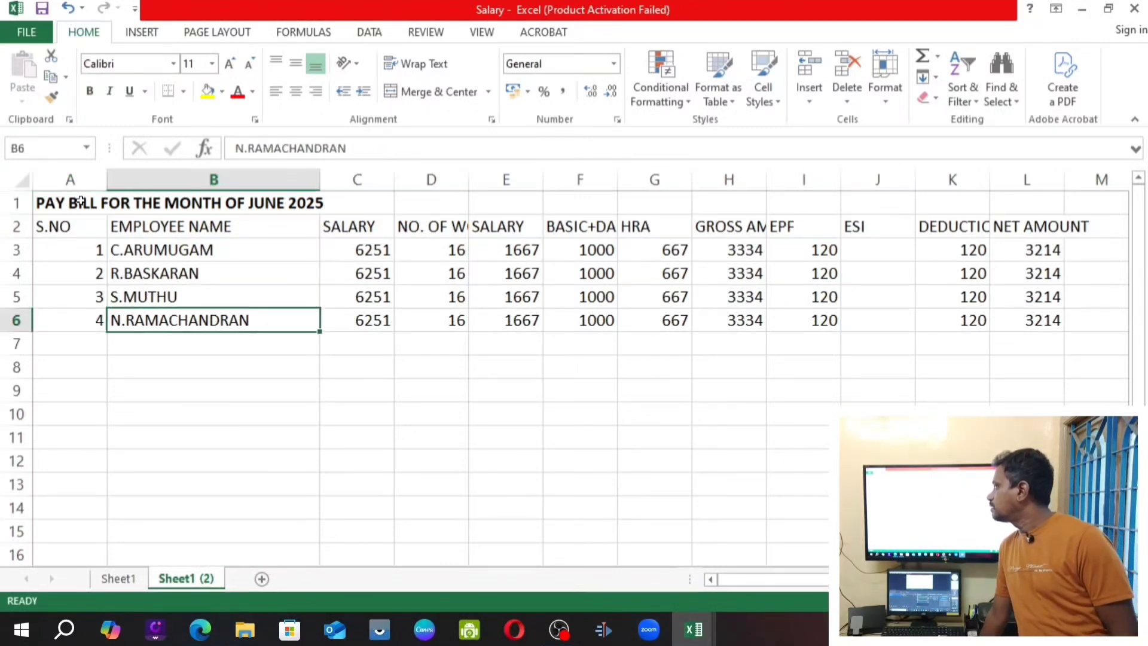
pyautogui.moveTo(80, 221); pyautogui.dragTo(994, 221)
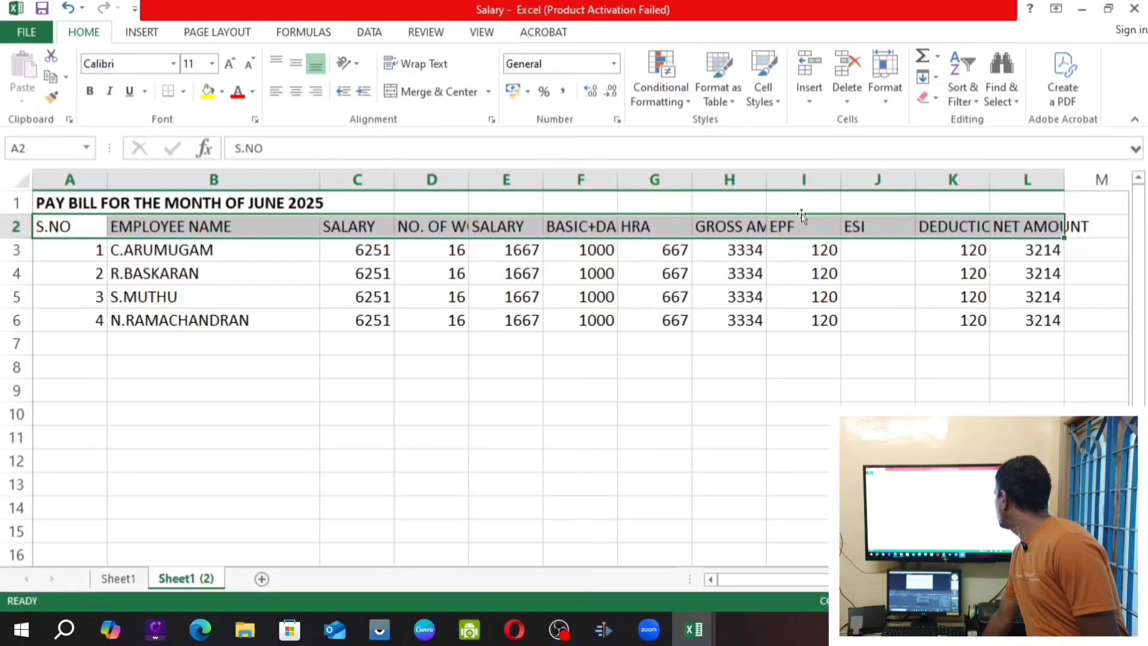
pyautogui.click(90, 91)
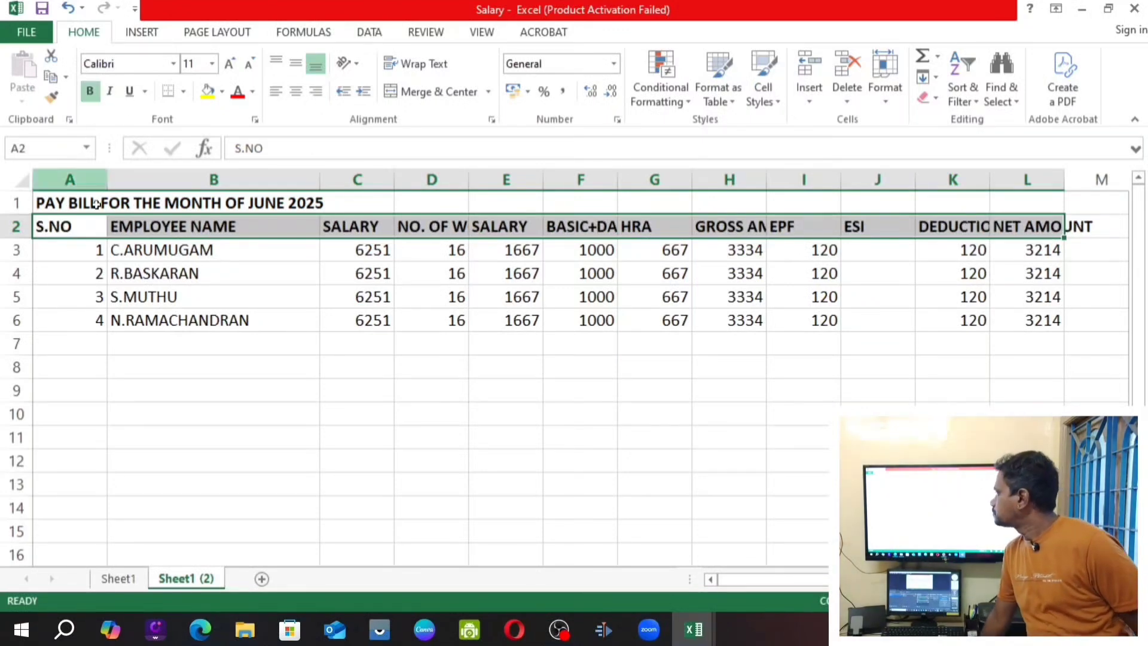
pyautogui.click(177, 343)
pyautogui.click(112, 205)
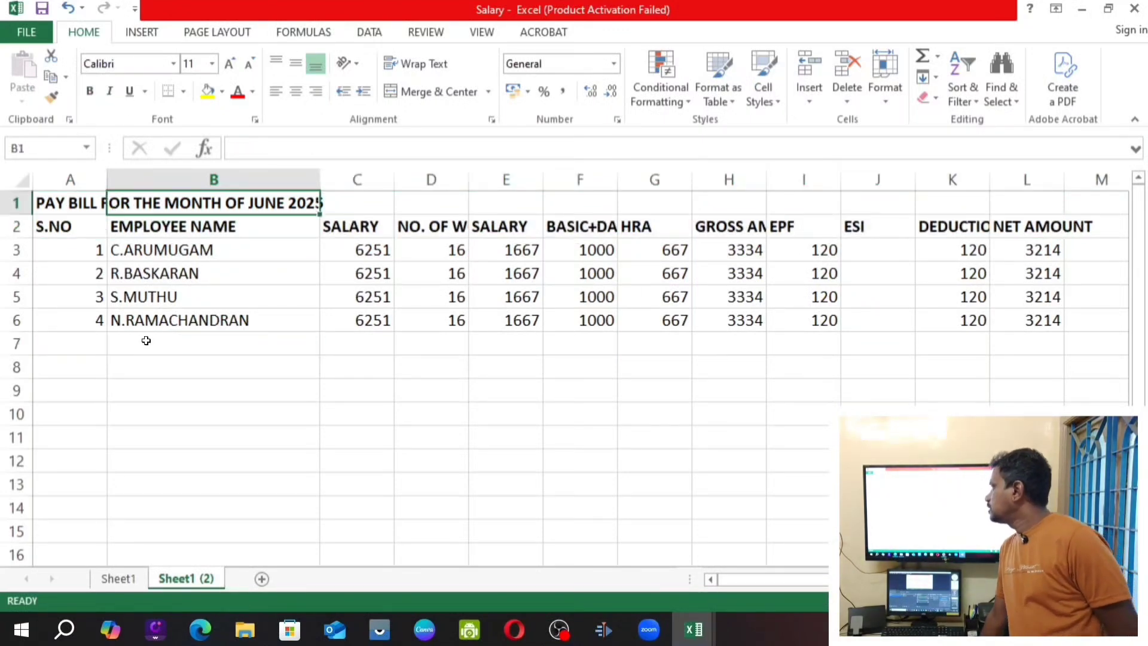
pyautogui.click(146, 340)
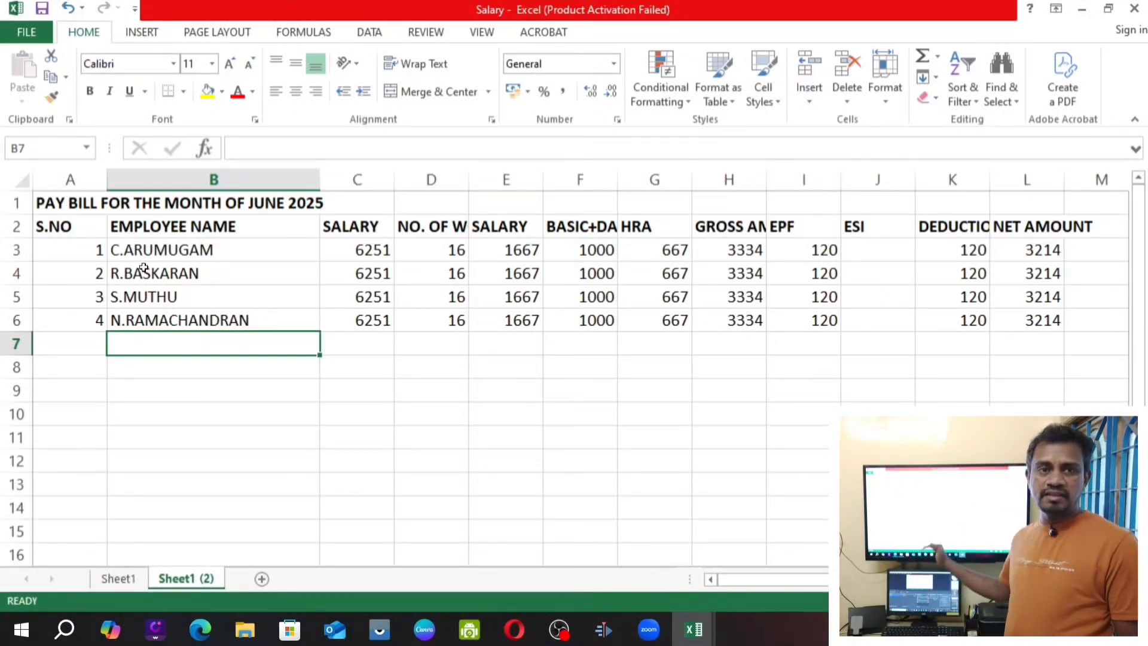
# Increase the font size of the title and heading rows A1:L2 to 14.
pyautogui.click(65, 204)
pyautogui.moveTo(66, 204); pyautogui.dragTo(1027, 226)
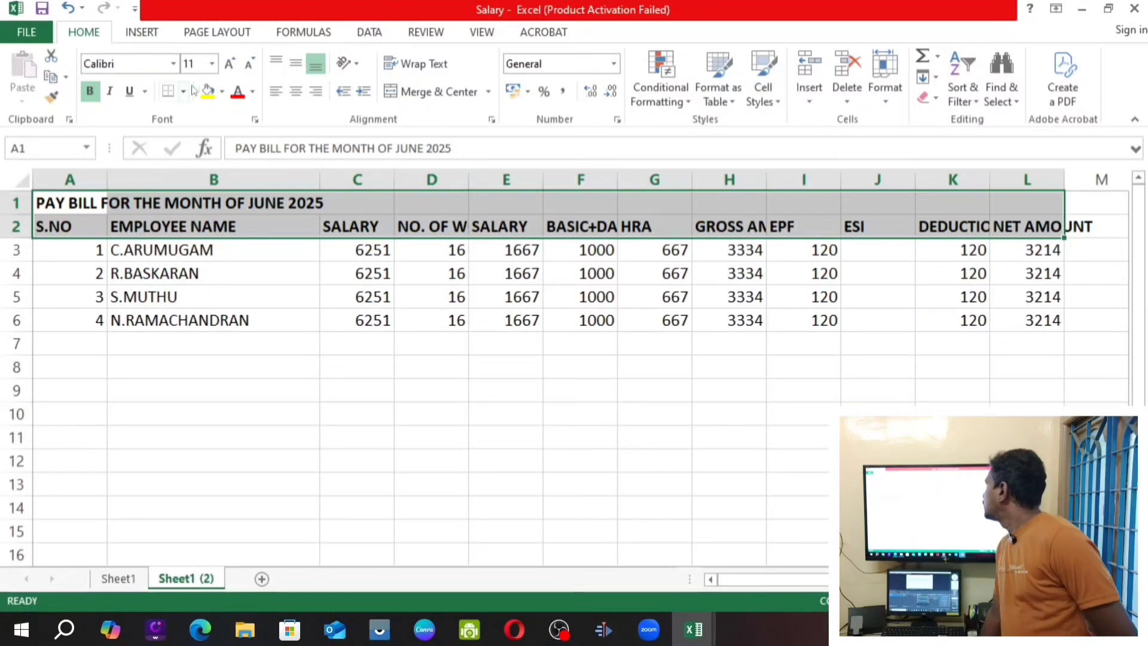
pyautogui.click(230, 65)
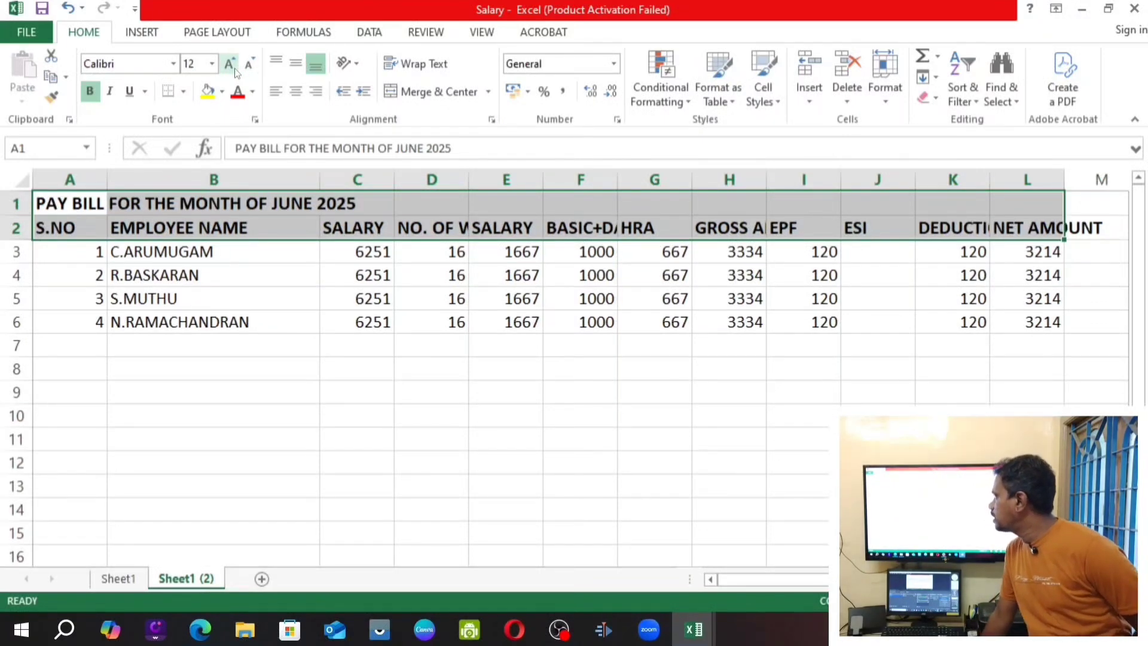
pyautogui.click(233, 67)
pyautogui.click(201, 269)
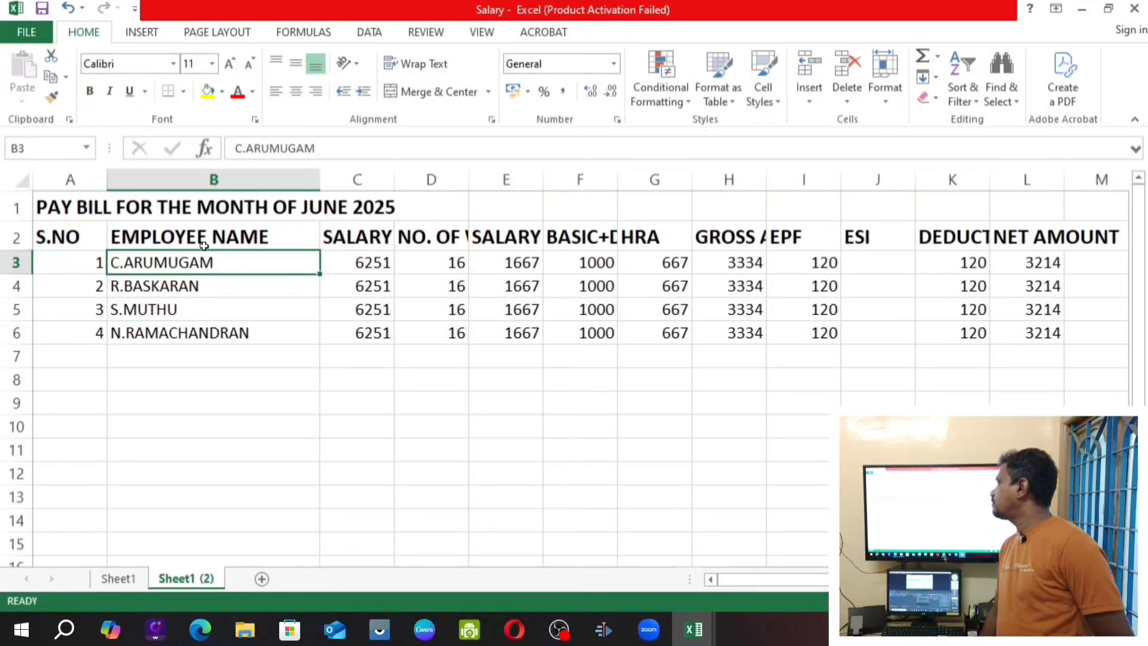
pyautogui.click(202, 242)
pyautogui.click(199, 263)
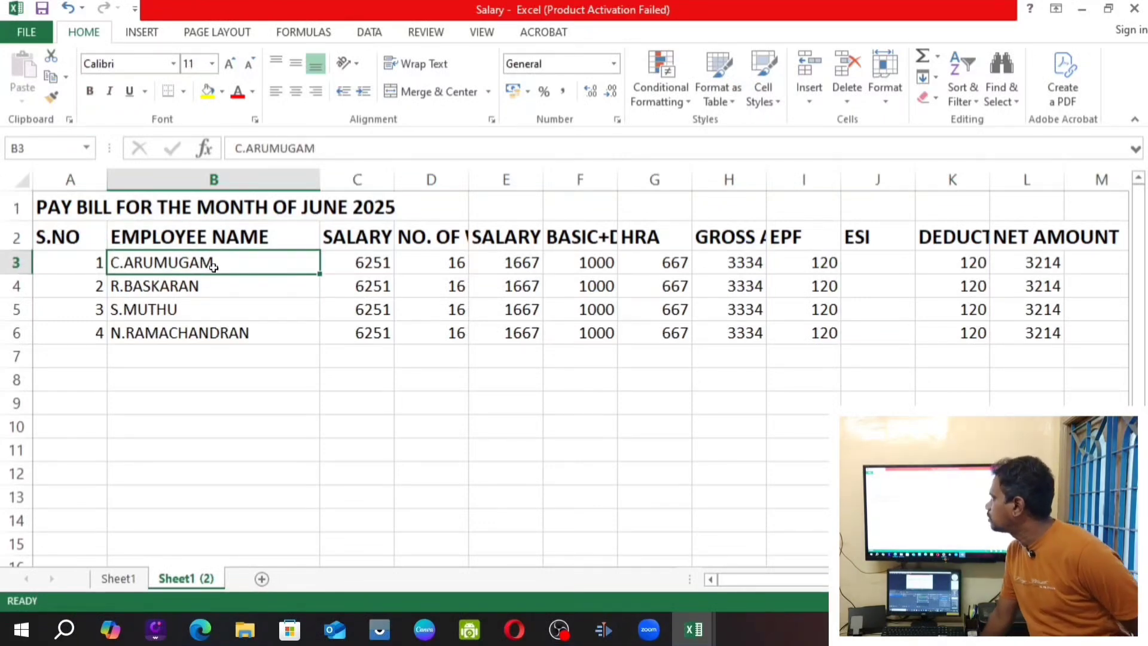
pyautogui.click(226, 237)
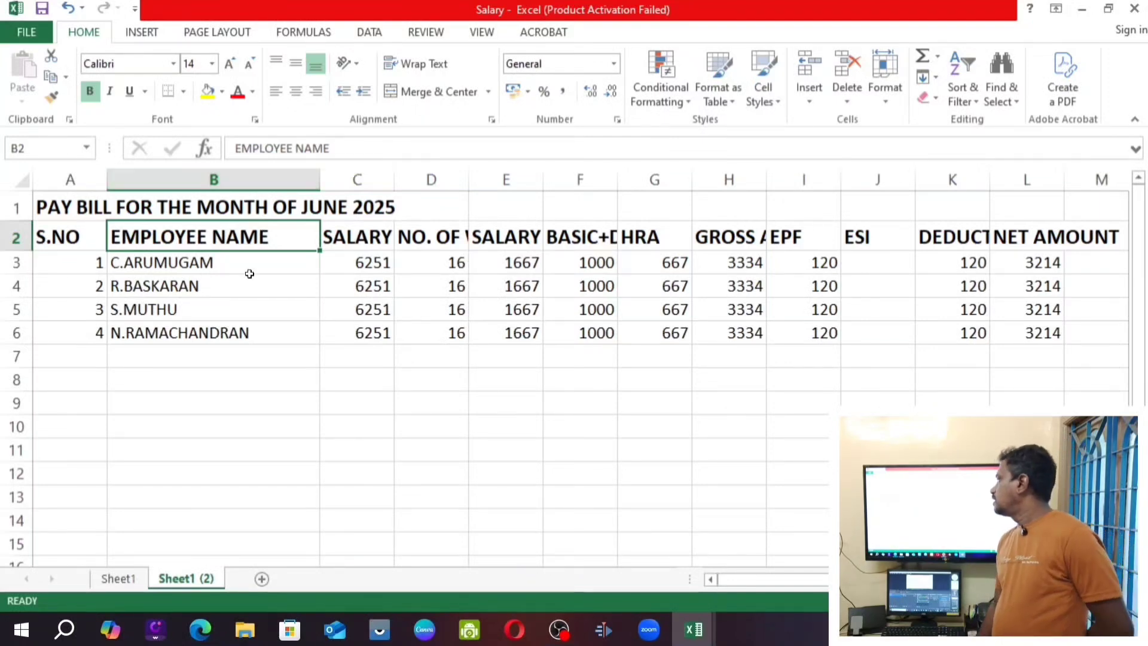
# Change the font colour of the pay bill title in A1 to a dark blue theme colour.
pyautogui.click(87, 209)
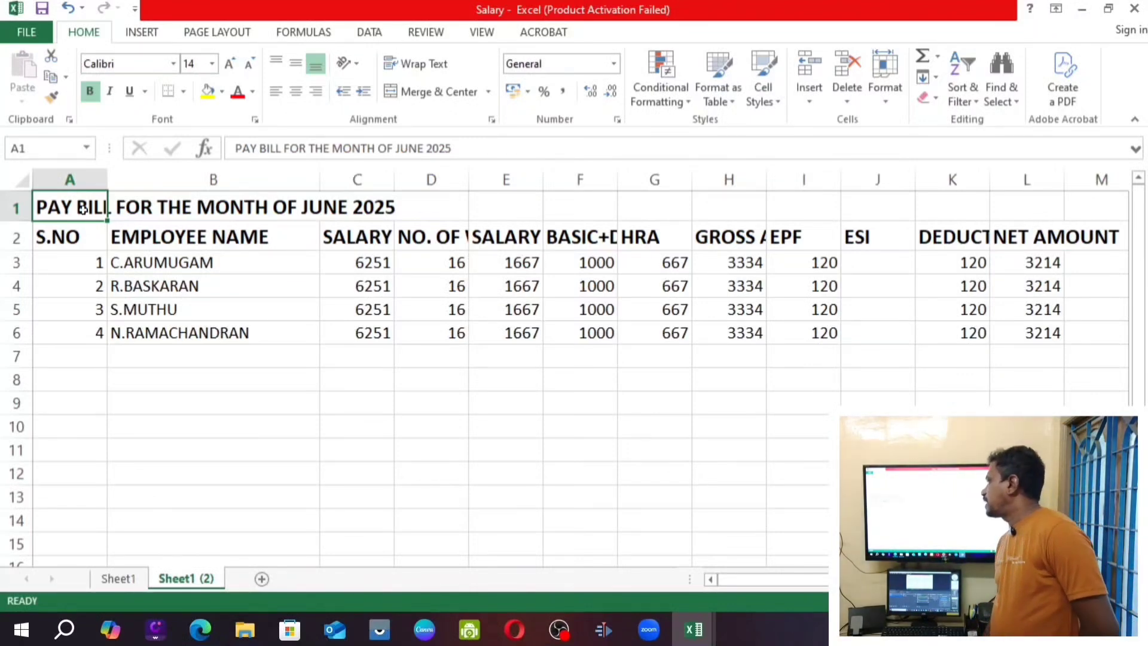
pyautogui.click(237, 93)
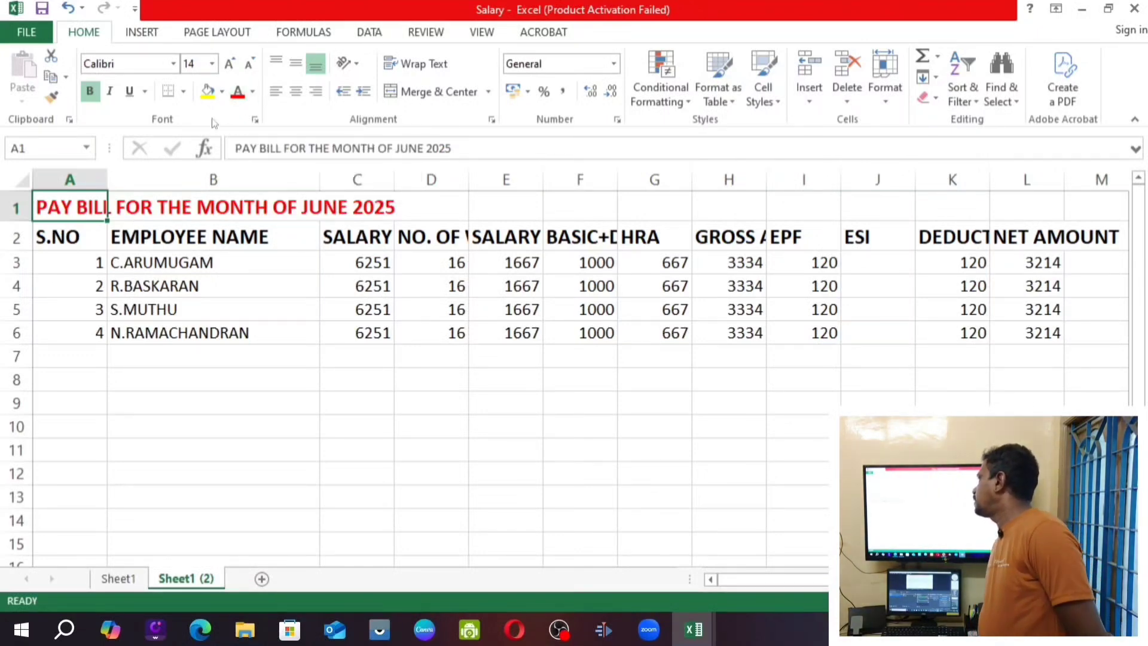
pyautogui.click(253, 92)
pyautogui.click(254, 94)
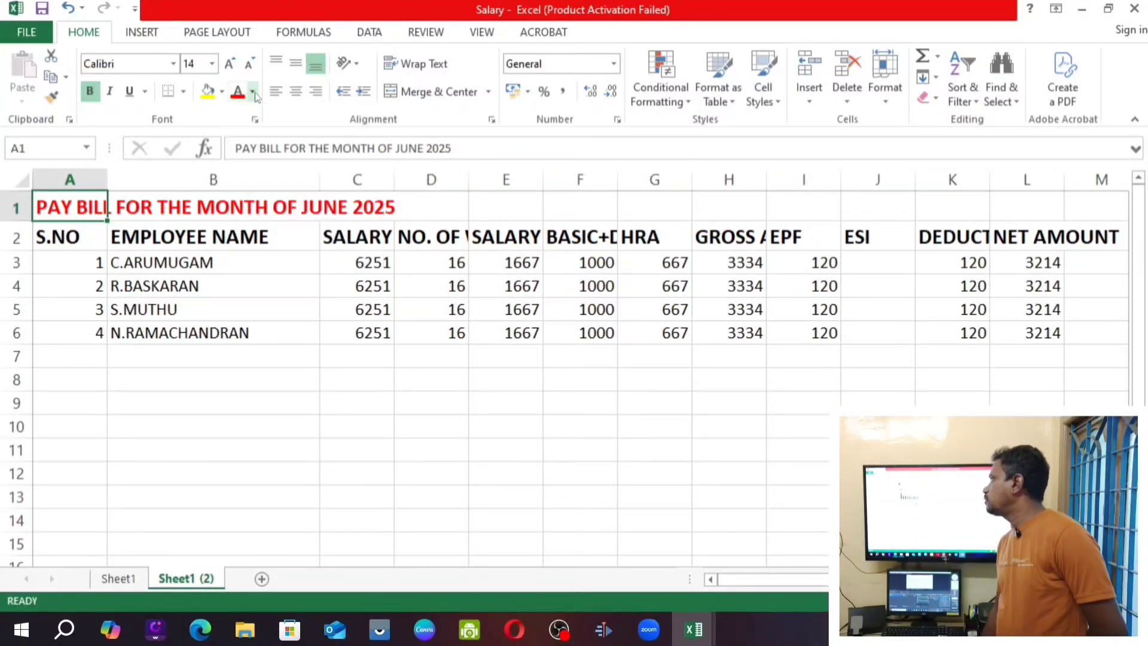
pyautogui.click(253, 94)
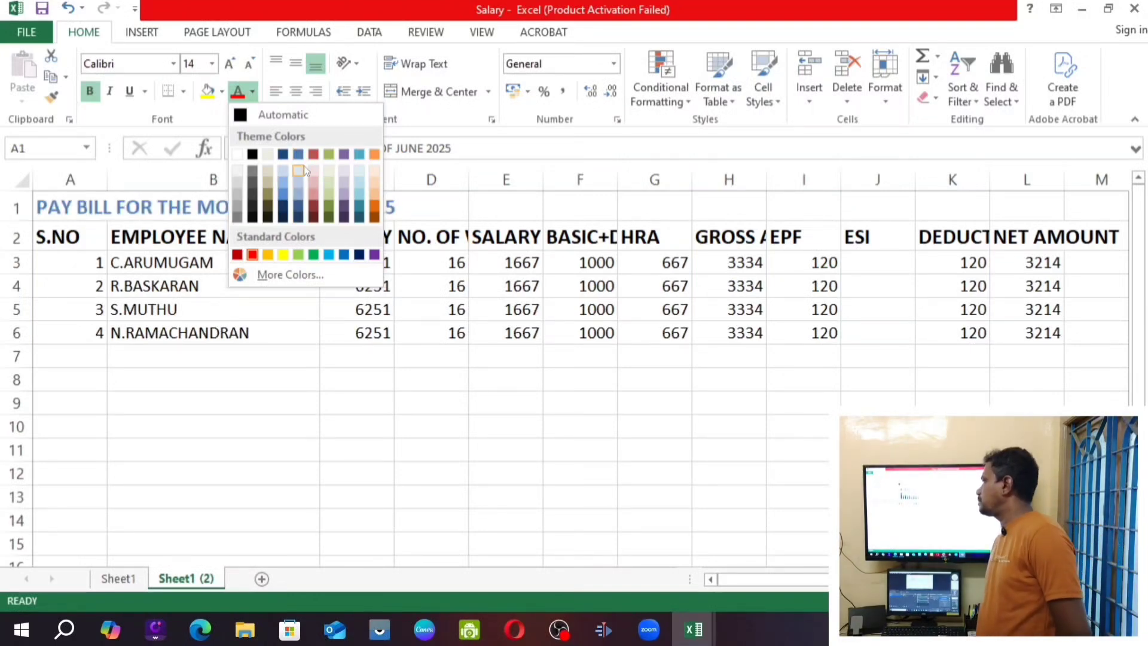
pyautogui.click(283, 208)
pyautogui.click(224, 317)
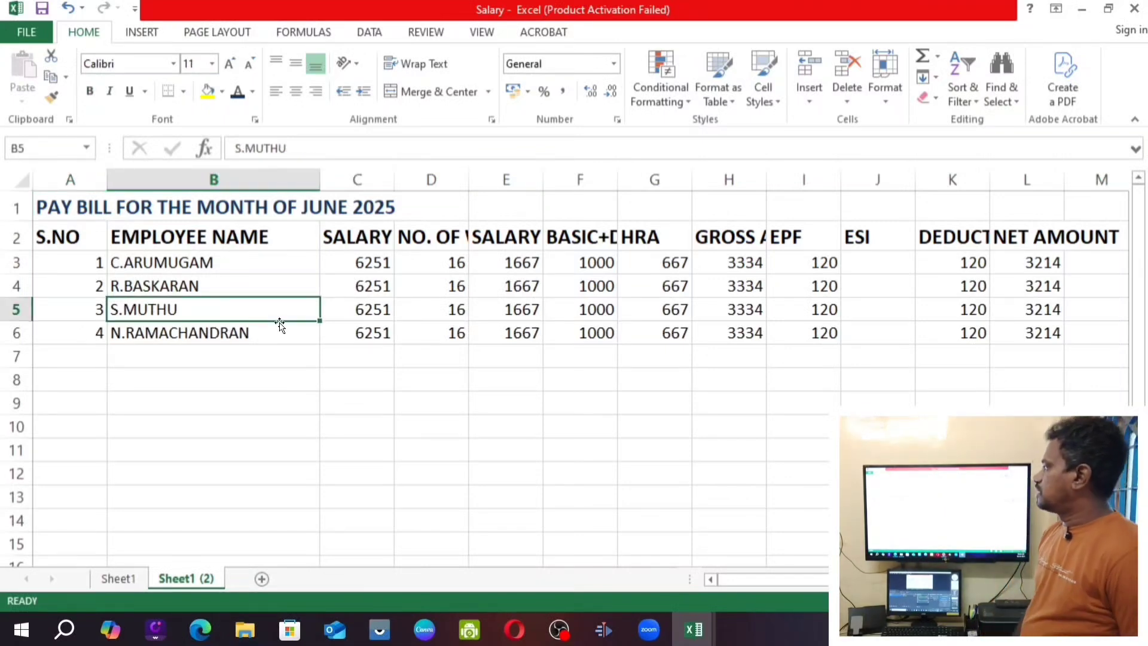
# Change the font colour of the column headings in A2:L2 to yellow.
pyautogui.moveTo(88, 233); pyautogui.dragTo(1046, 230)
pyautogui.click(252, 91)
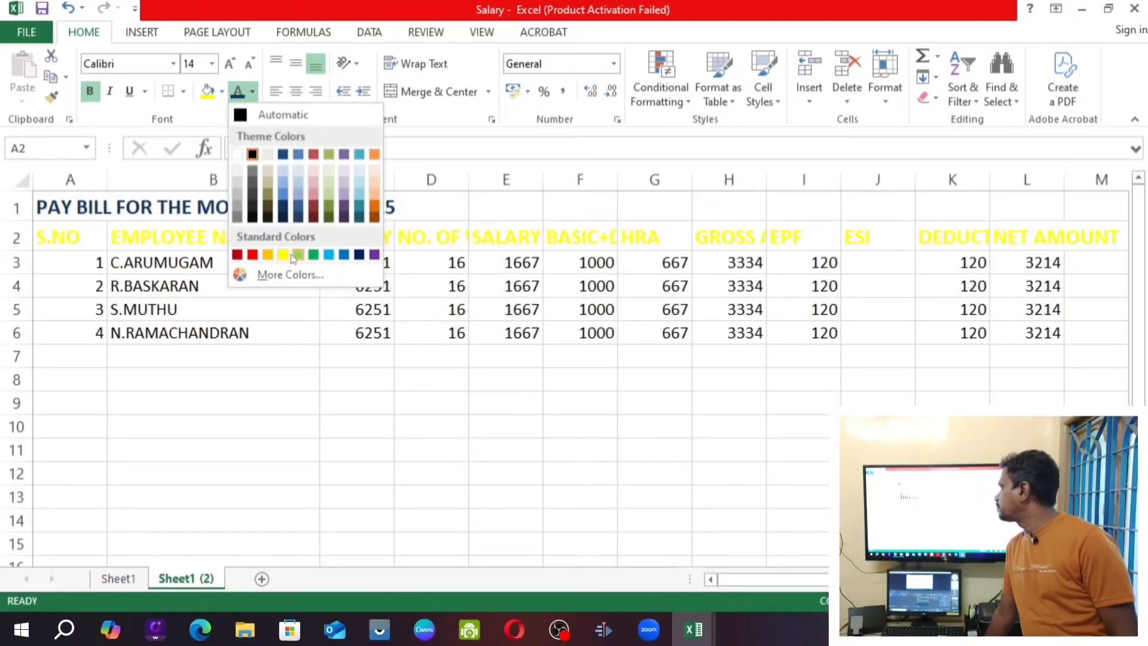
pyautogui.click(286, 256)
pyautogui.click(322, 334)
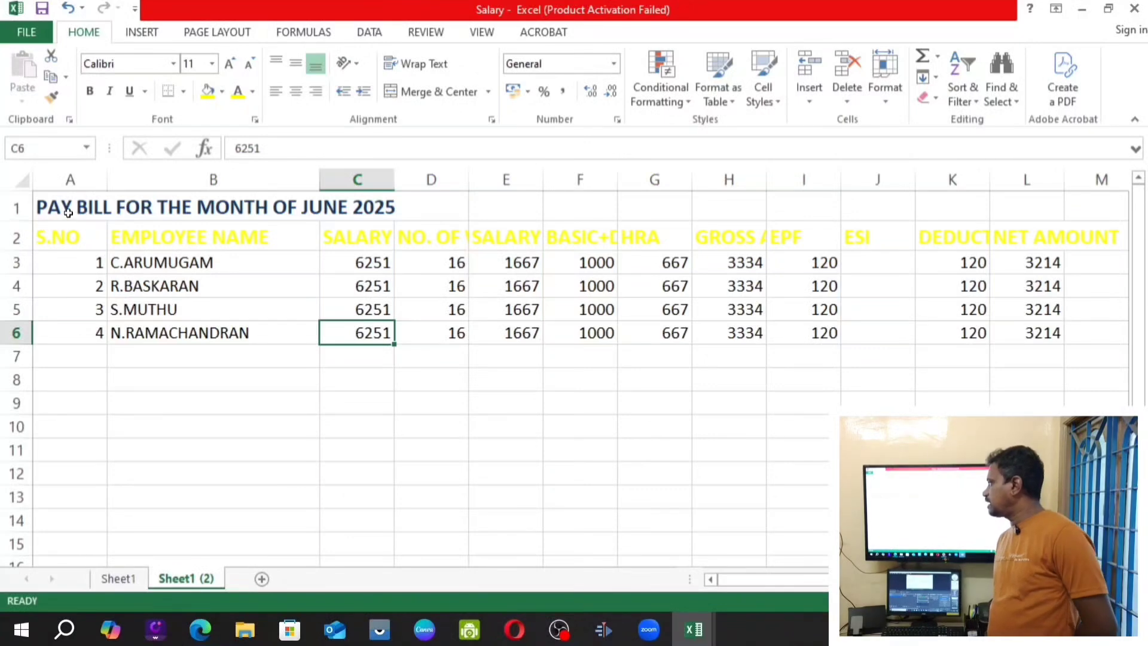
# Fill the title cell A1 with a yellow background.
pyautogui.click(37, 212)
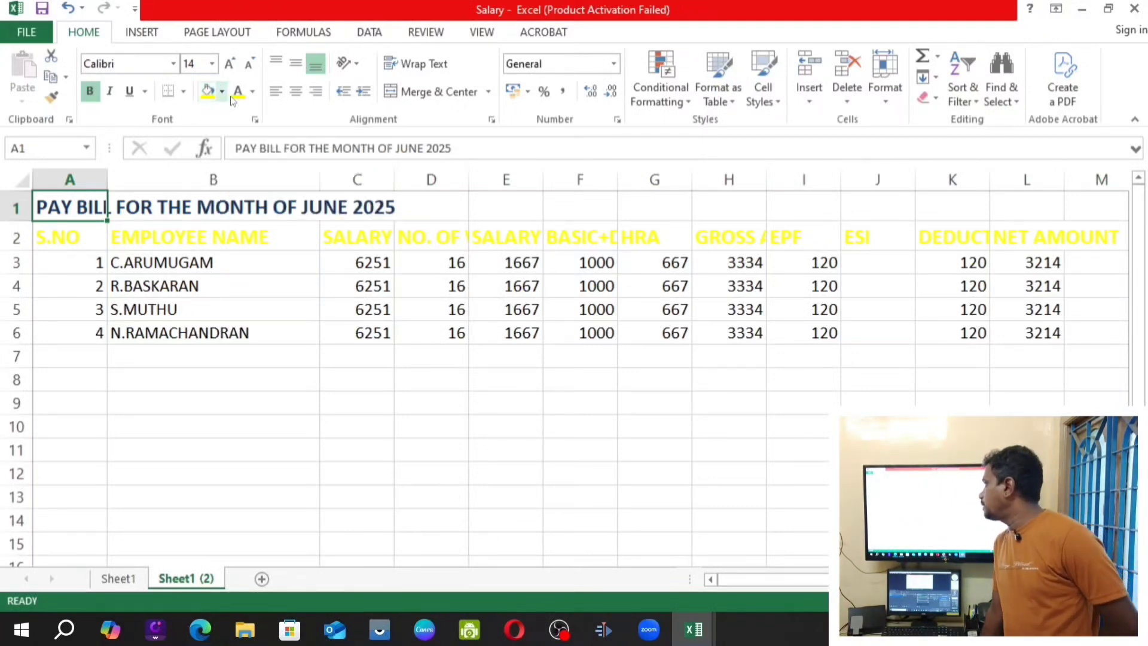
pyautogui.click(255, 98)
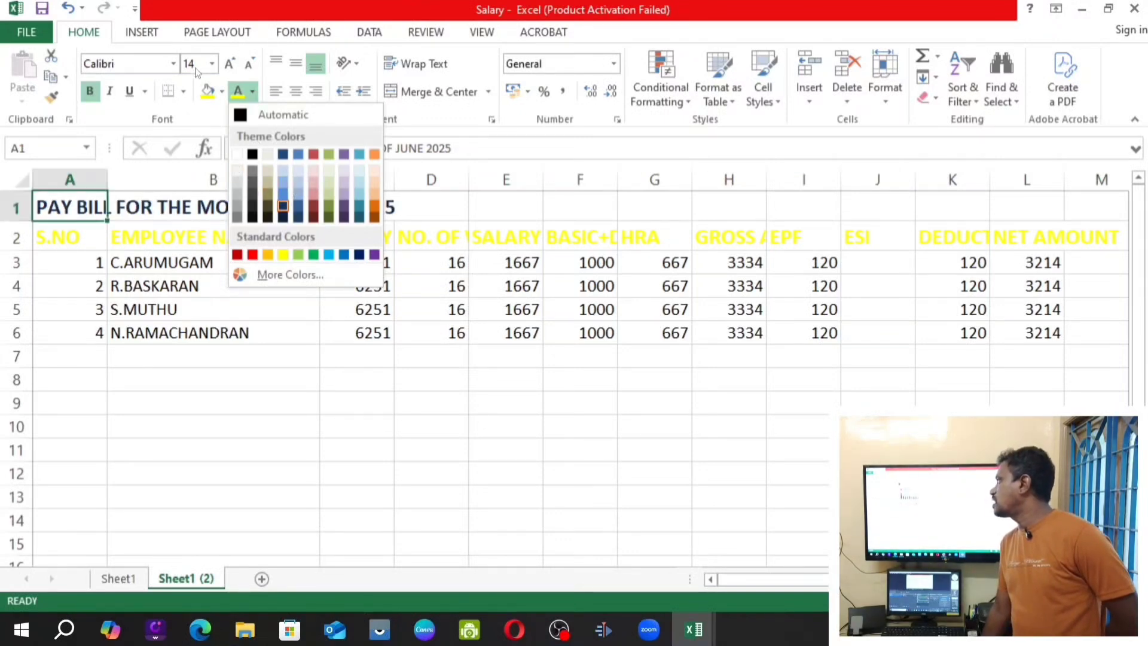
pyautogui.click(224, 91)
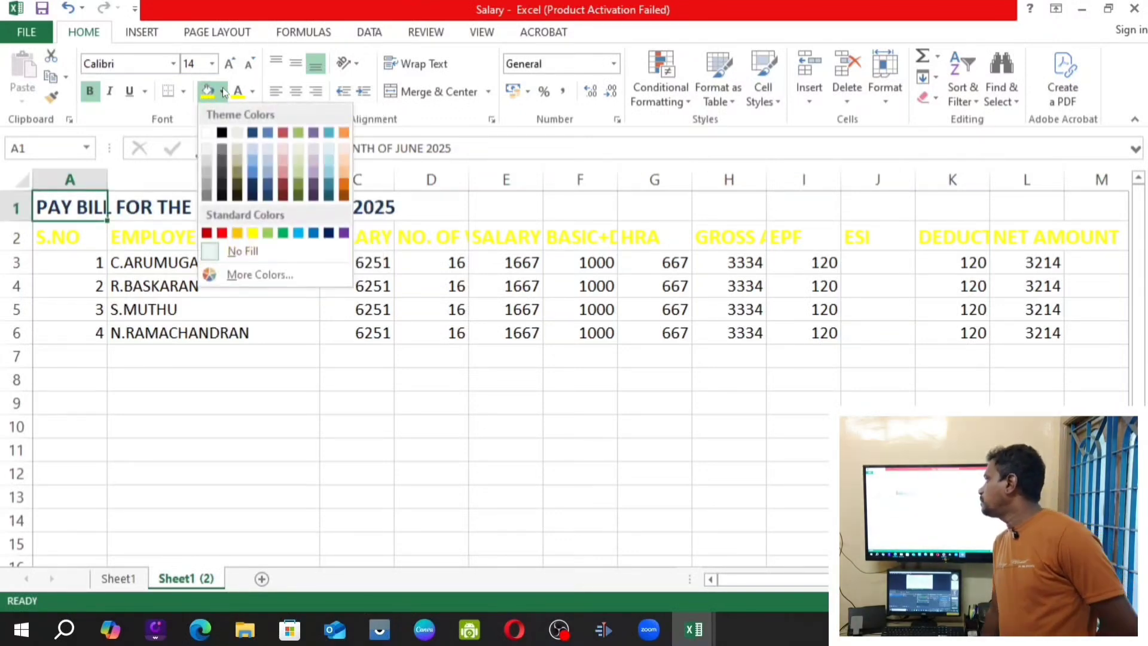
pyautogui.click(252, 232)
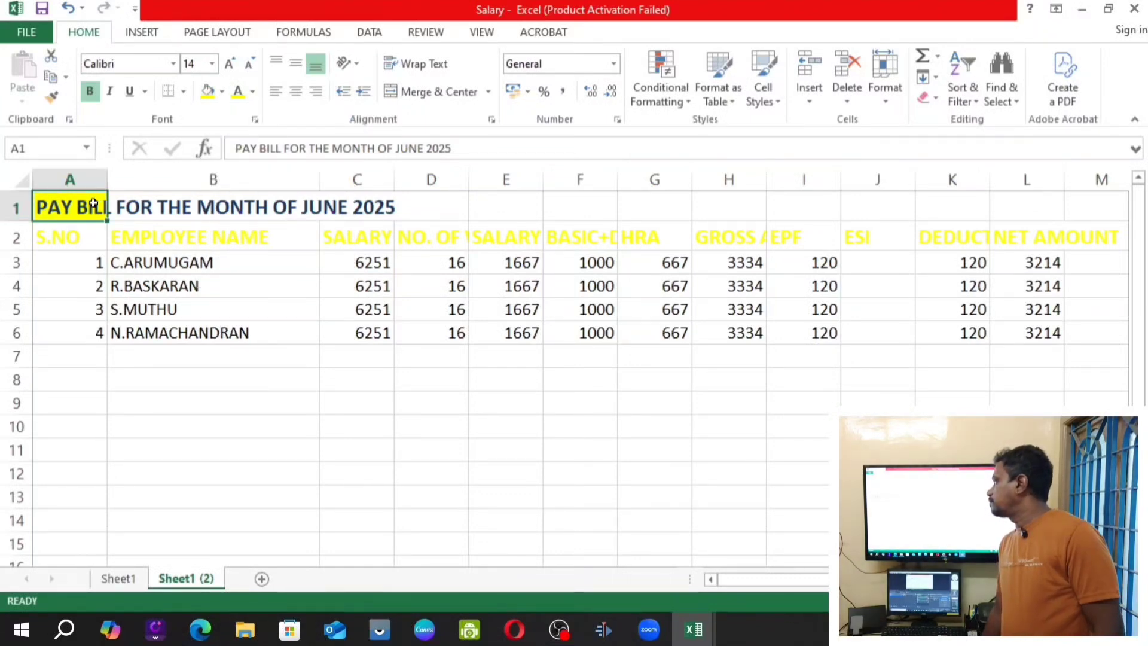
# AutoFit the width of column A to the pay bill title in A1.
pyautogui.hotkey('alt', 'h')
pyautogui.press('o')
pyautogui.press('i')
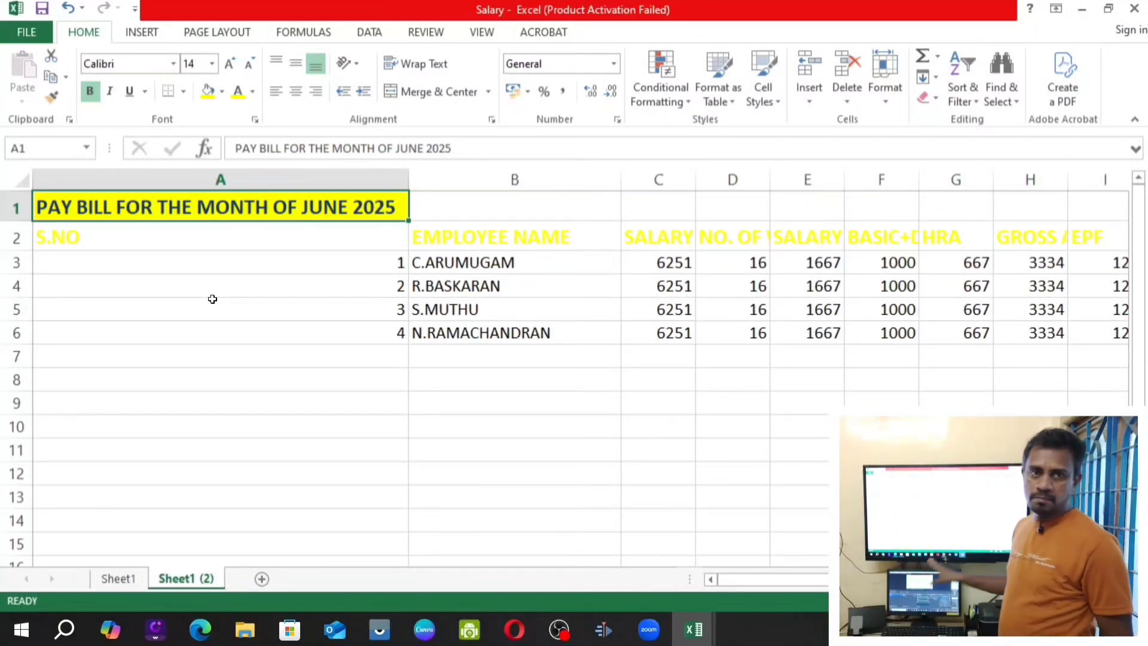
# Compare the unformatted pay bill on Sheet1 with the formatted copy on Sheet1 (2).
pyautogui.click(120, 579)
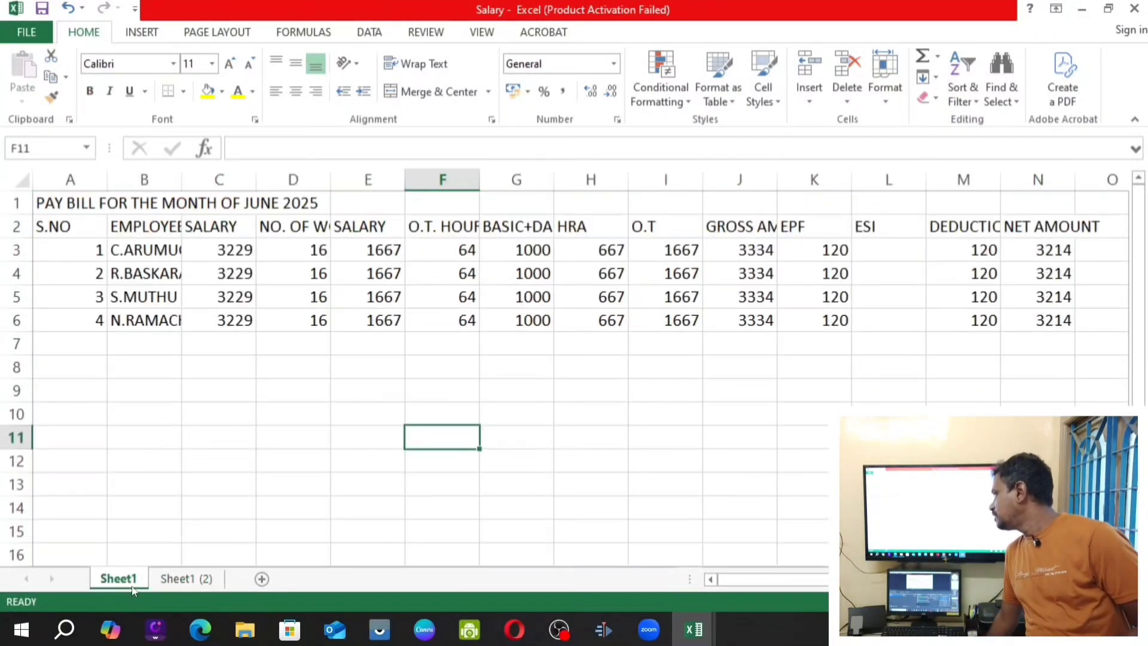
pyautogui.click(174, 580)
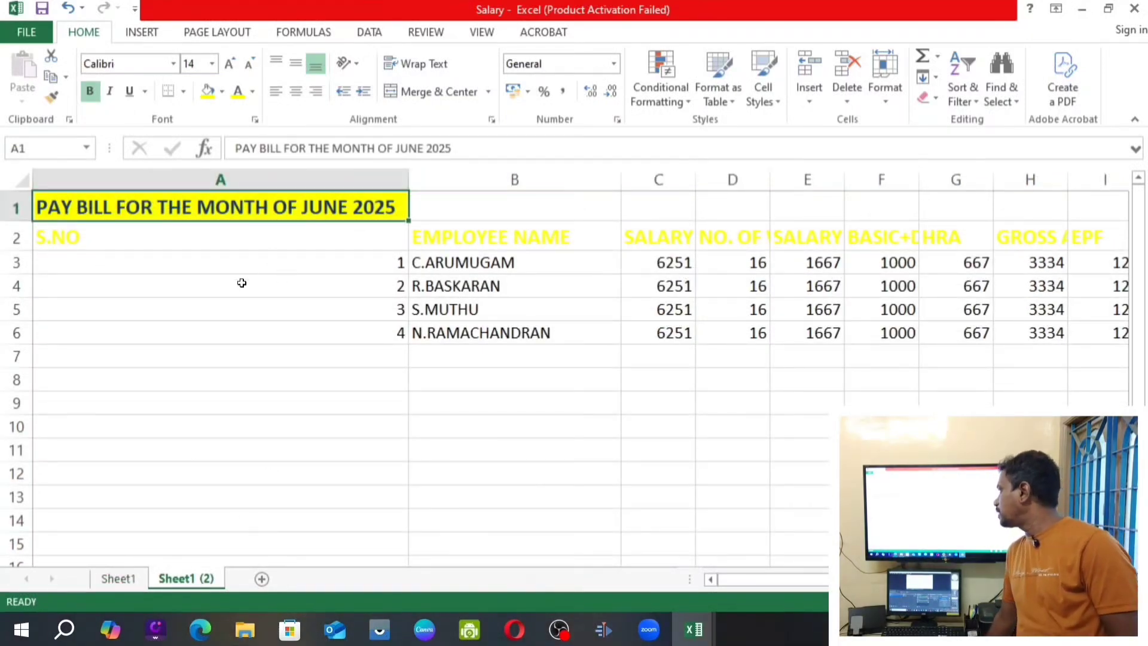
pyautogui.click(119, 579)
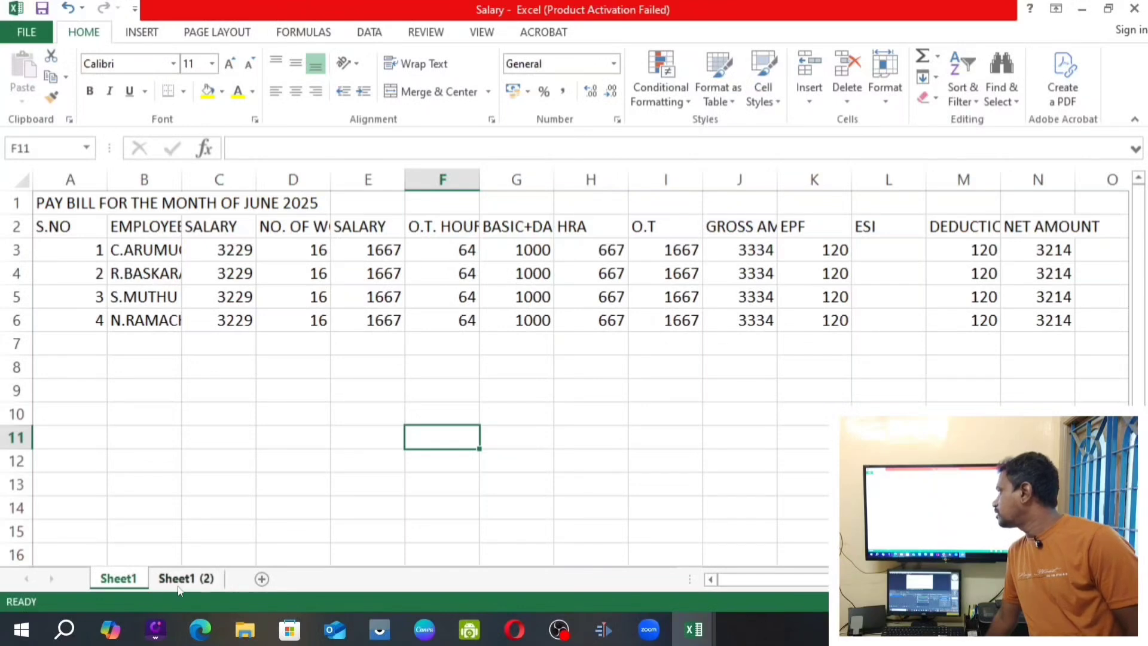
pyautogui.click(182, 579)
pyautogui.click(118, 579)
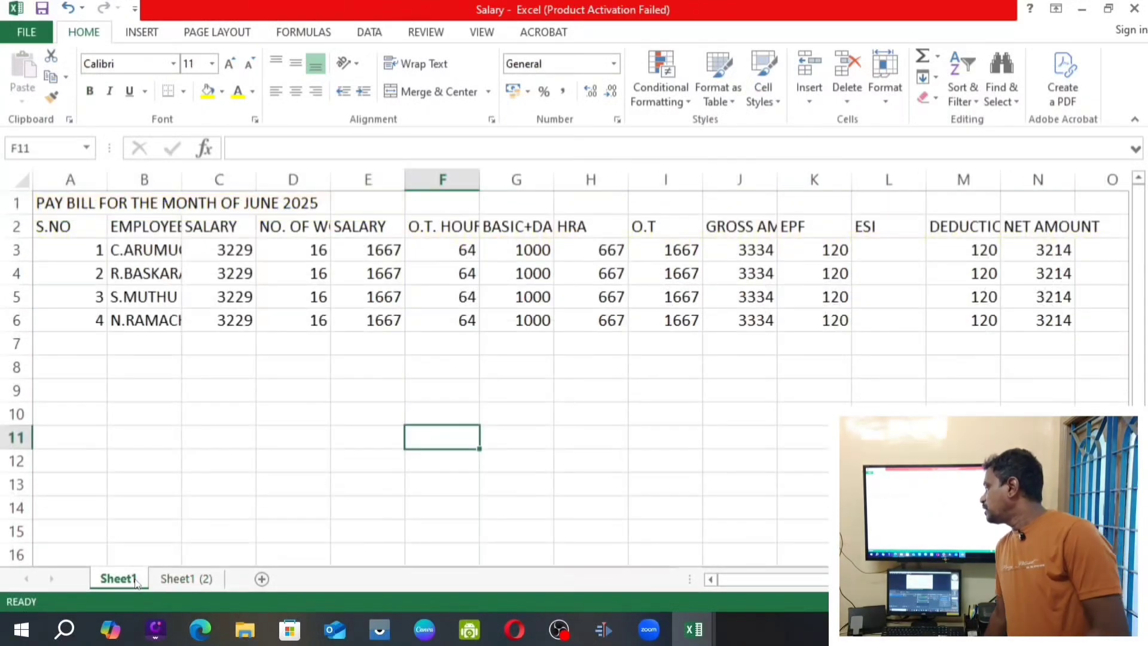
pyautogui.click(182, 579)
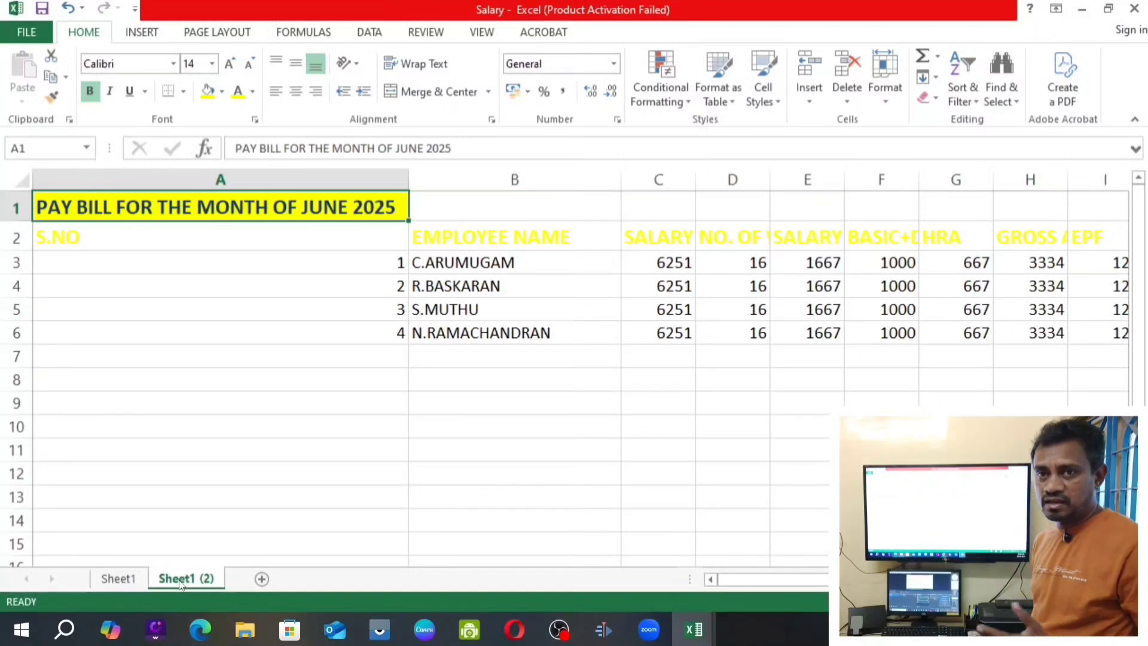
pyautogui.click(114, 579)
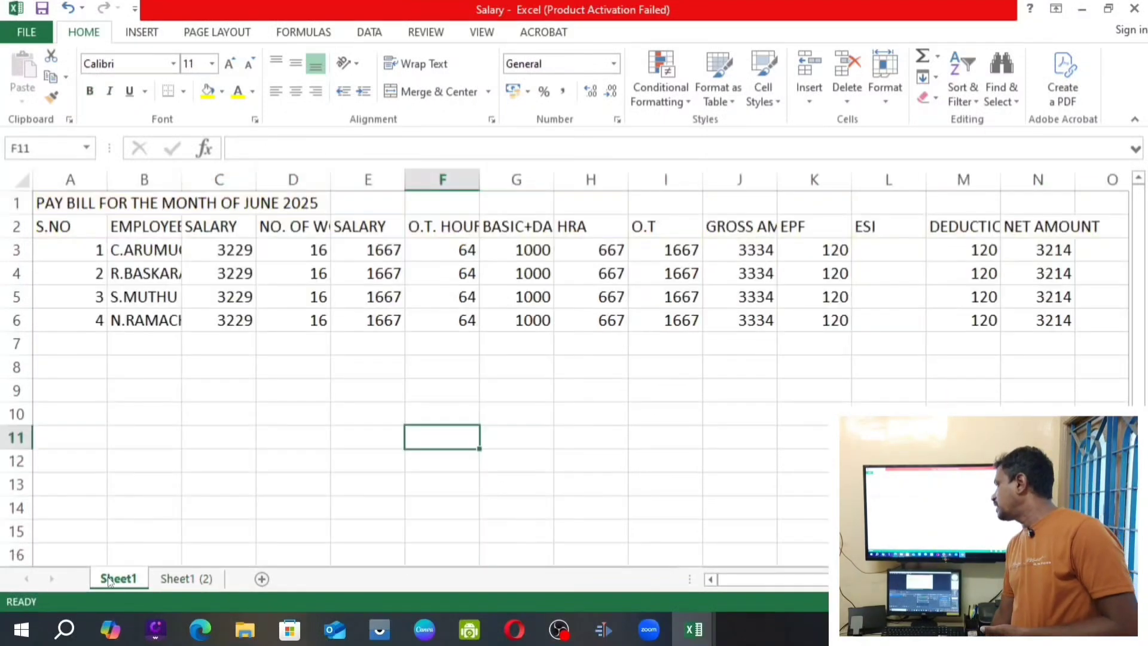
pyautogui.click(179, 580)
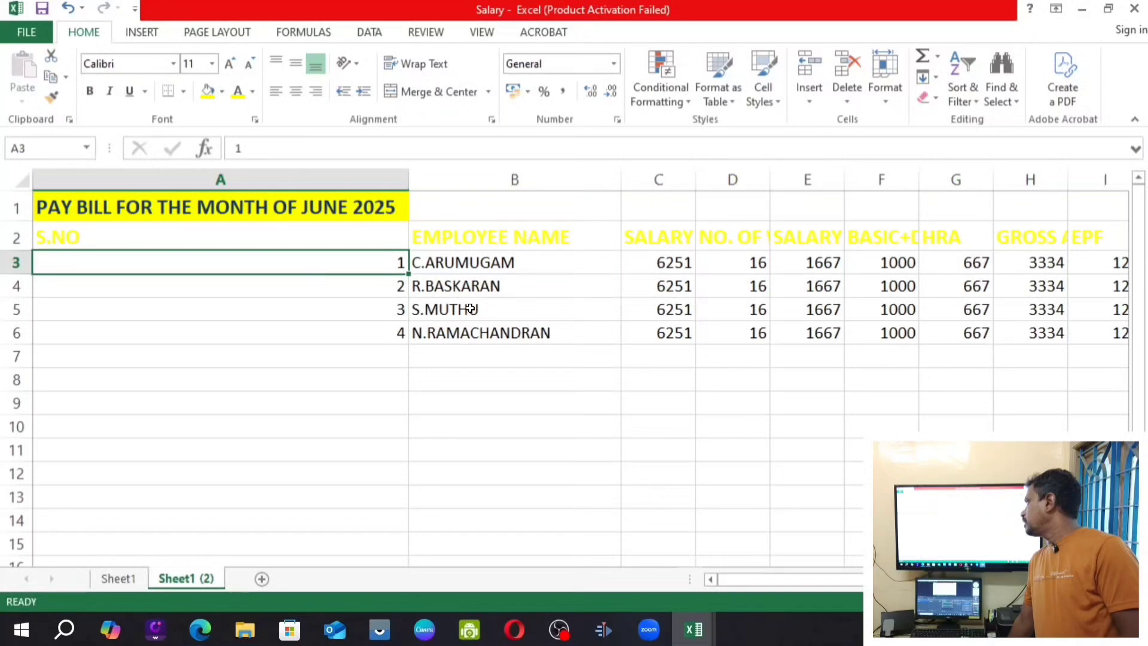
# Narrow column A to fit the S.NO heading and the serial numbers.
pyautogui.click(510, 333)
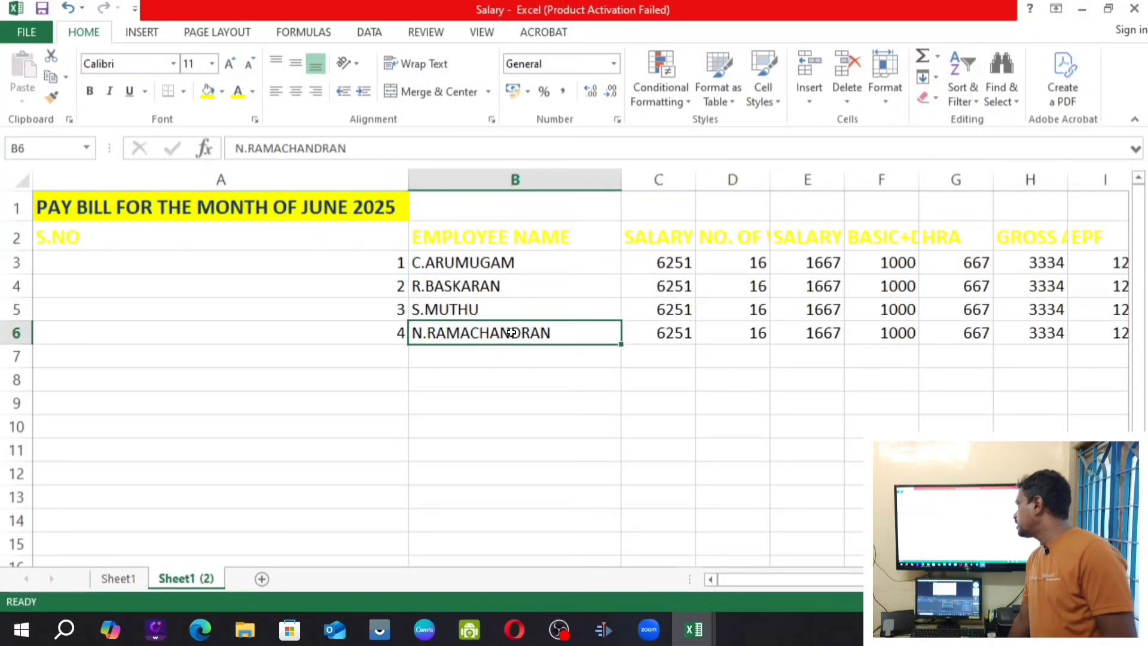
pyautogui.click(449, 442)
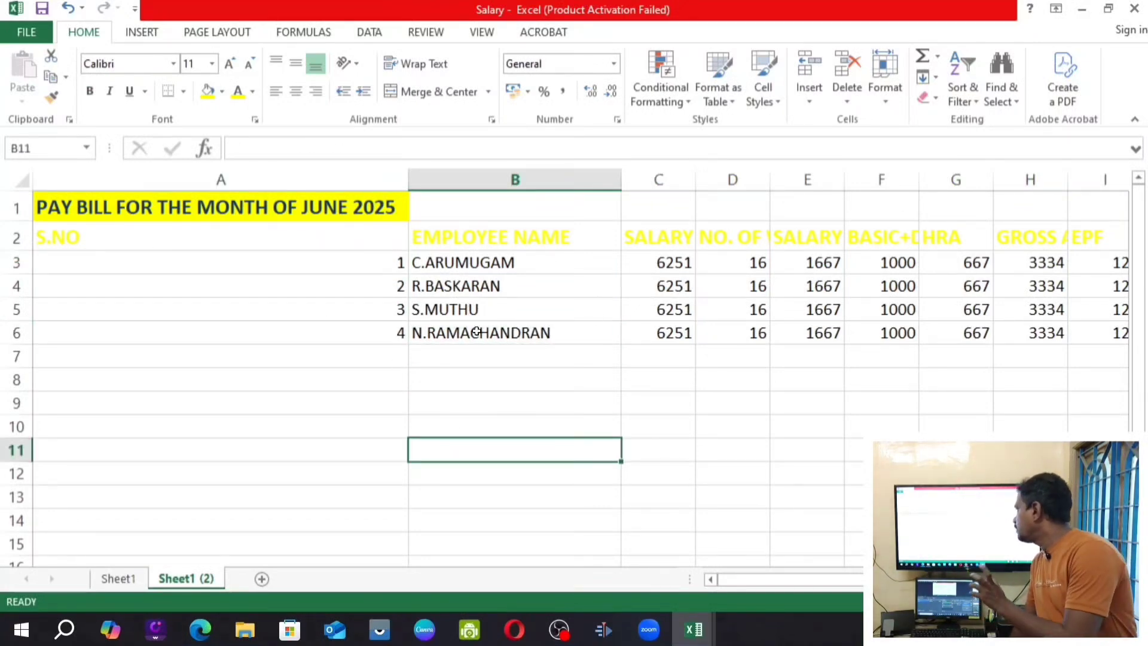
pyautogui.click(303, 293)
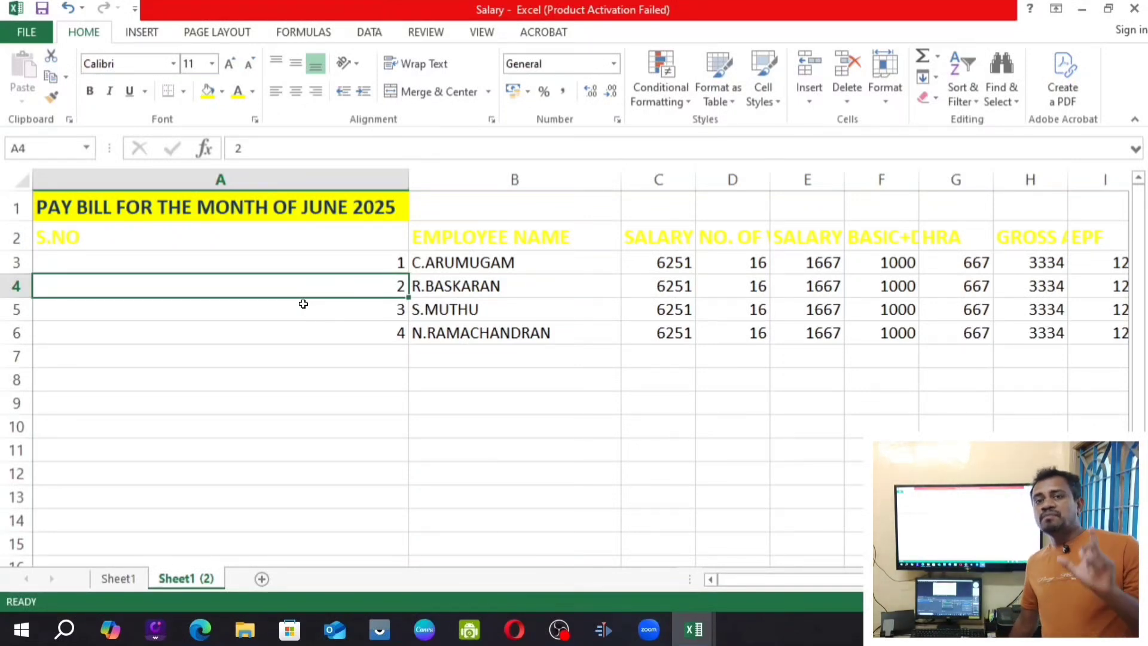
pyautogui.click(292, 373)
pyautogui.click(105, 243)
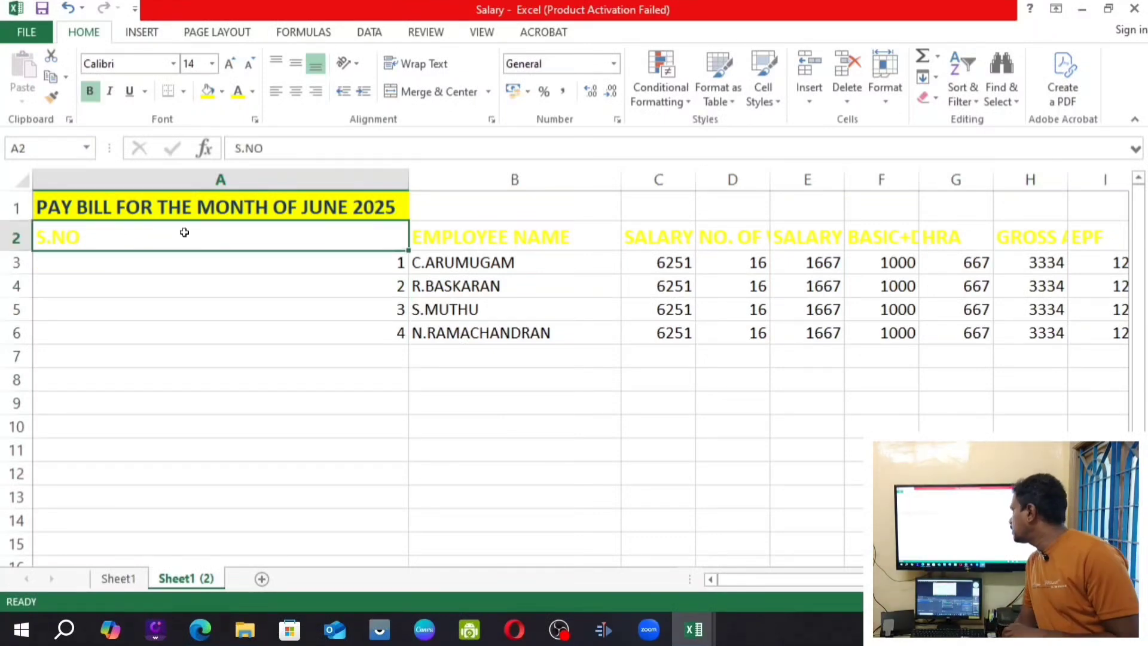
pyautogui.moveTo(409, 180); pyautogui.dragTo(98, 189)
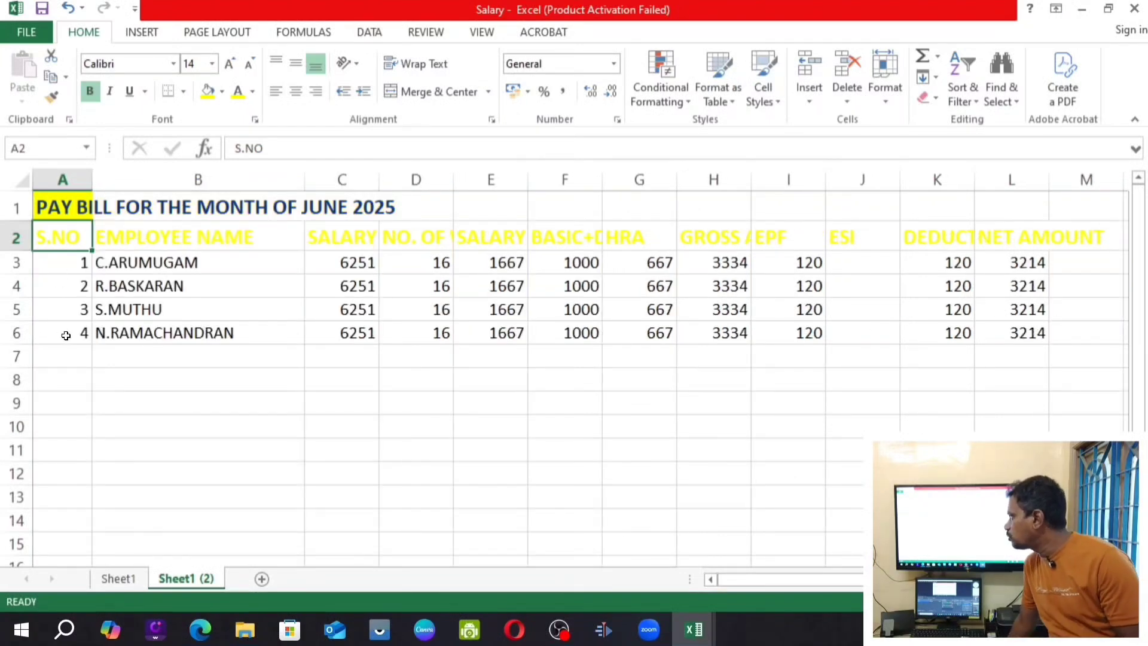
# Try several widths for column B, narrowing it until it just fits the employee names.
pyautogui.click(204, 247)
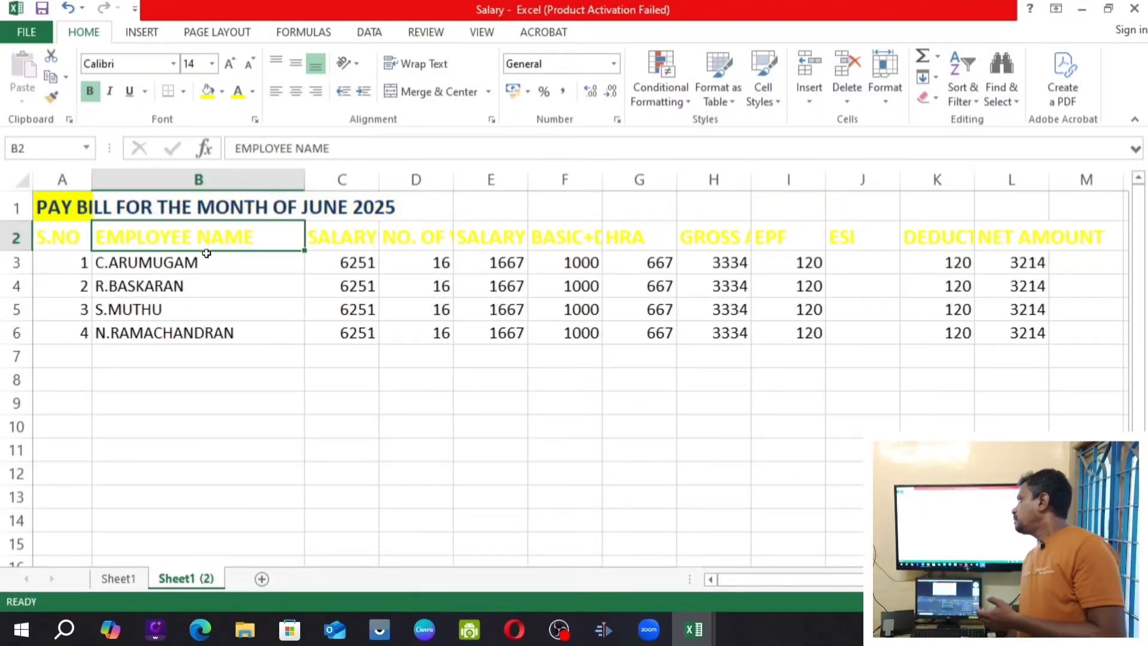
pyautogui.click(227, 265)
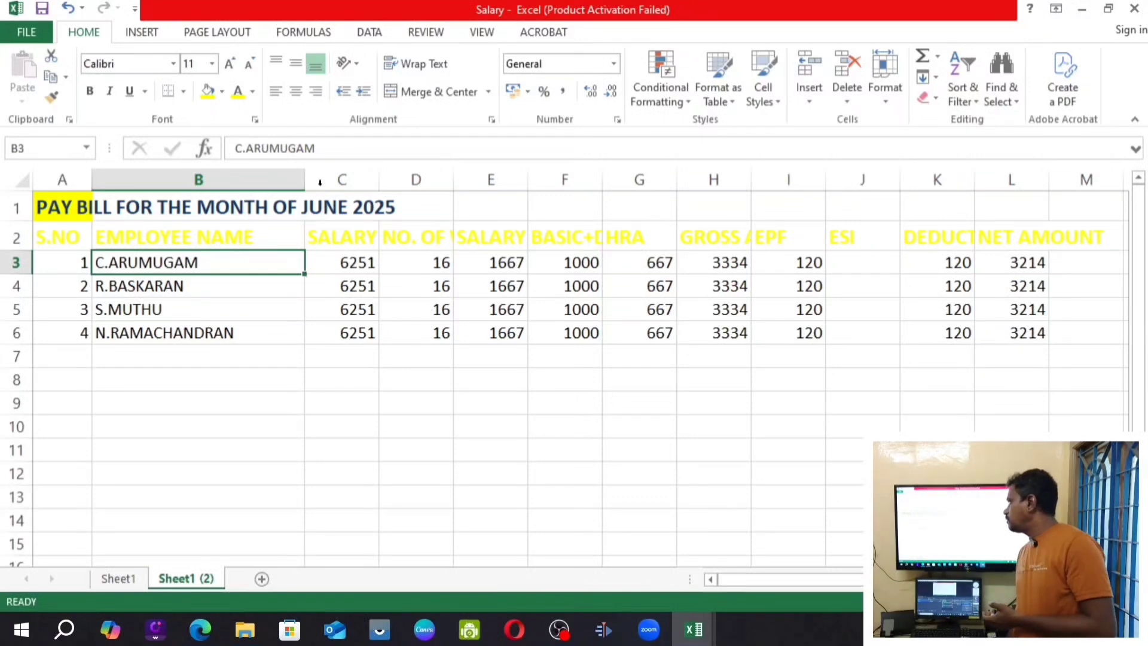
pyautogui.moveTo(309, 174); pyautogui.dragTo(255, 174)
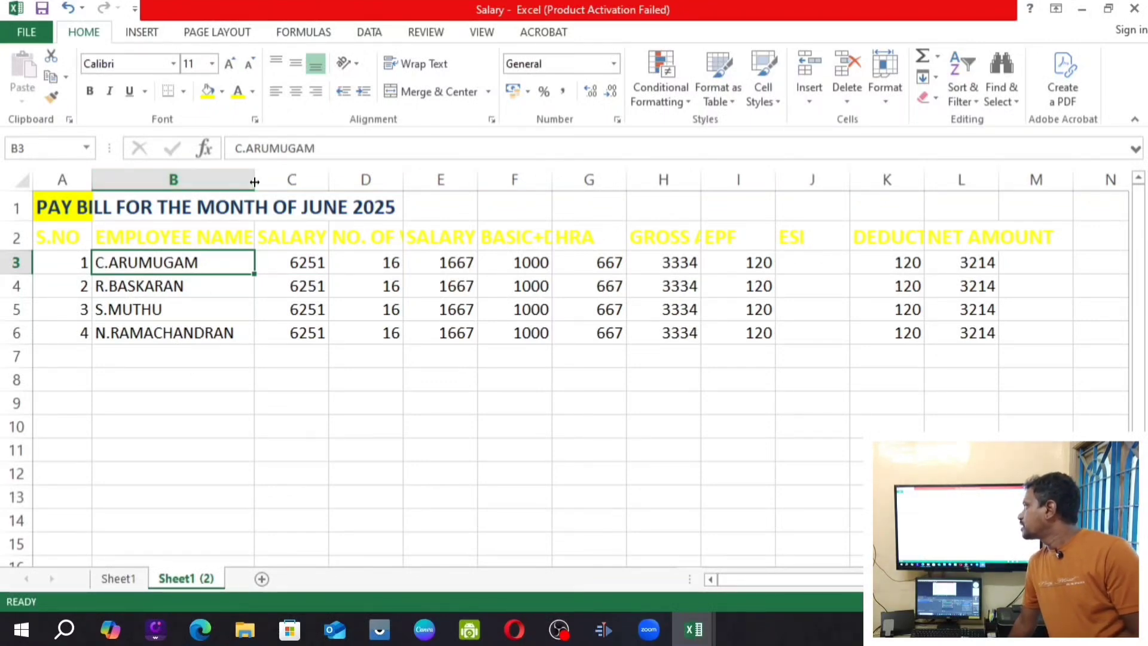
pyautogui.moveTo(254, 179); pyautogui.dragTo(293, 181)
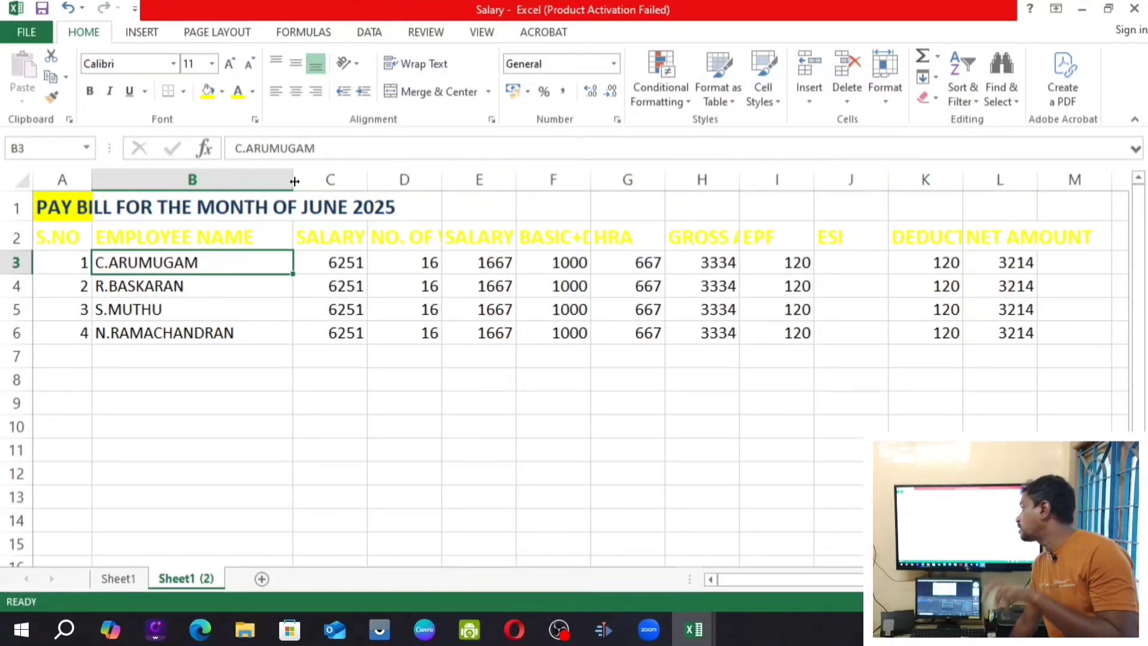
pyautogui.moveTo(295, 181); pyautogui.dragTo(270, 181)
pyautogui.moveTo(269, 181); pyautogui.dragTo(266, 181)
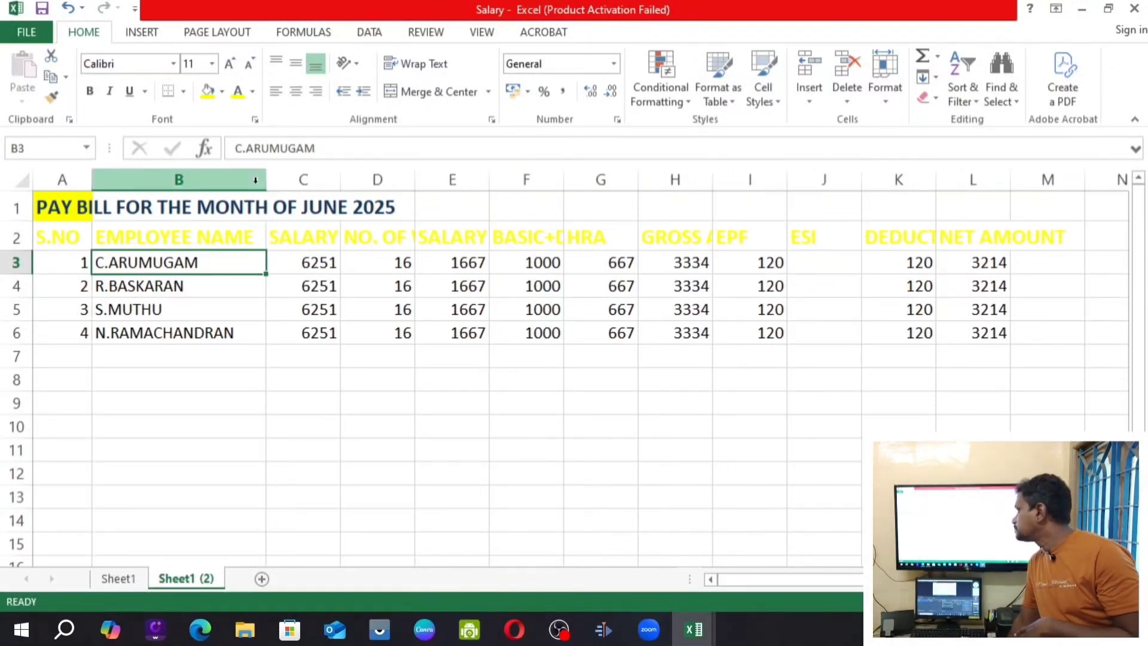
pyautogui.click(196, 179)
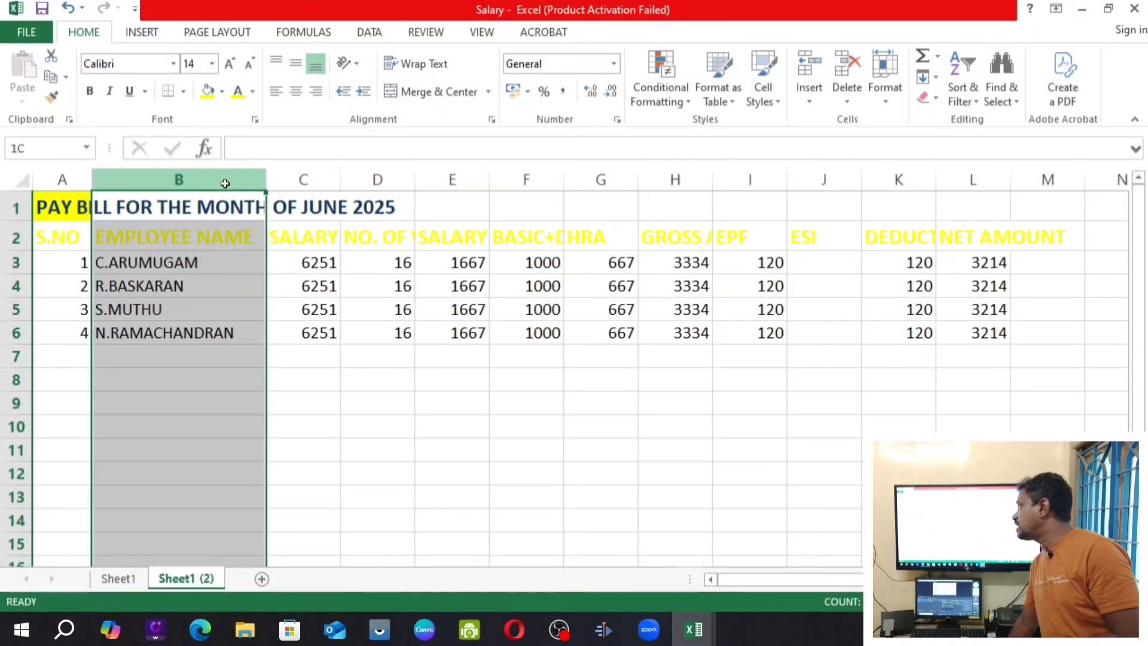
pyautogui.click(295, 375)
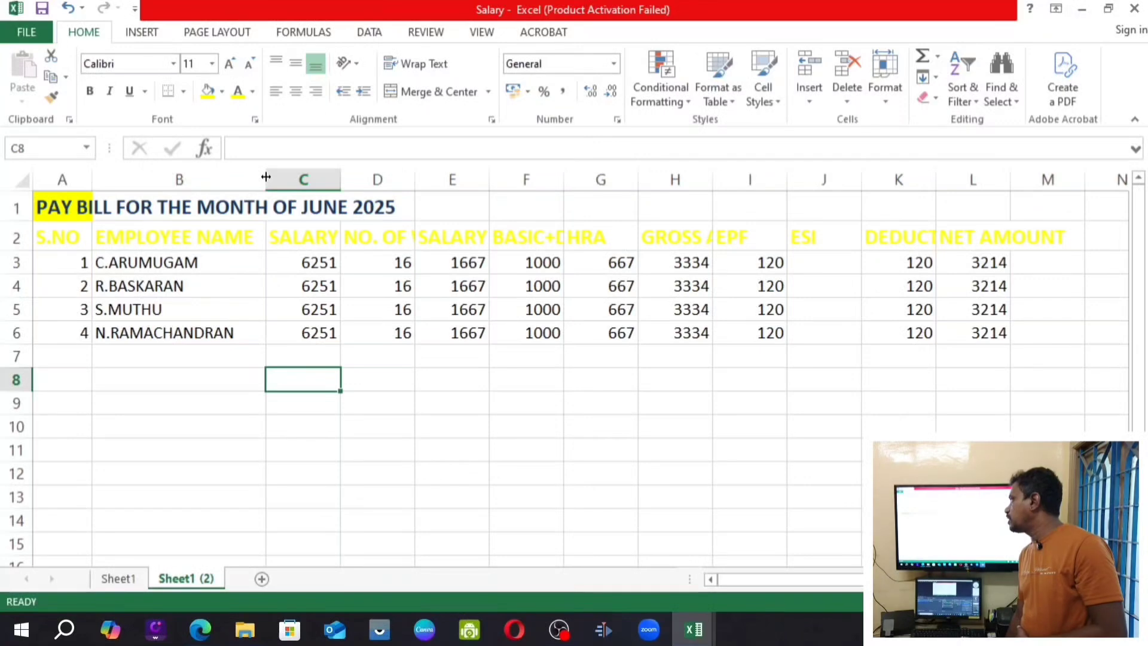
pyautogui.moveTo(266, 178)
pyautogui.mouseDown()
pyautogui.moveTo(285, 173)
pyautogui.moveTo(256, 174)
pyautogui.mouseUp()
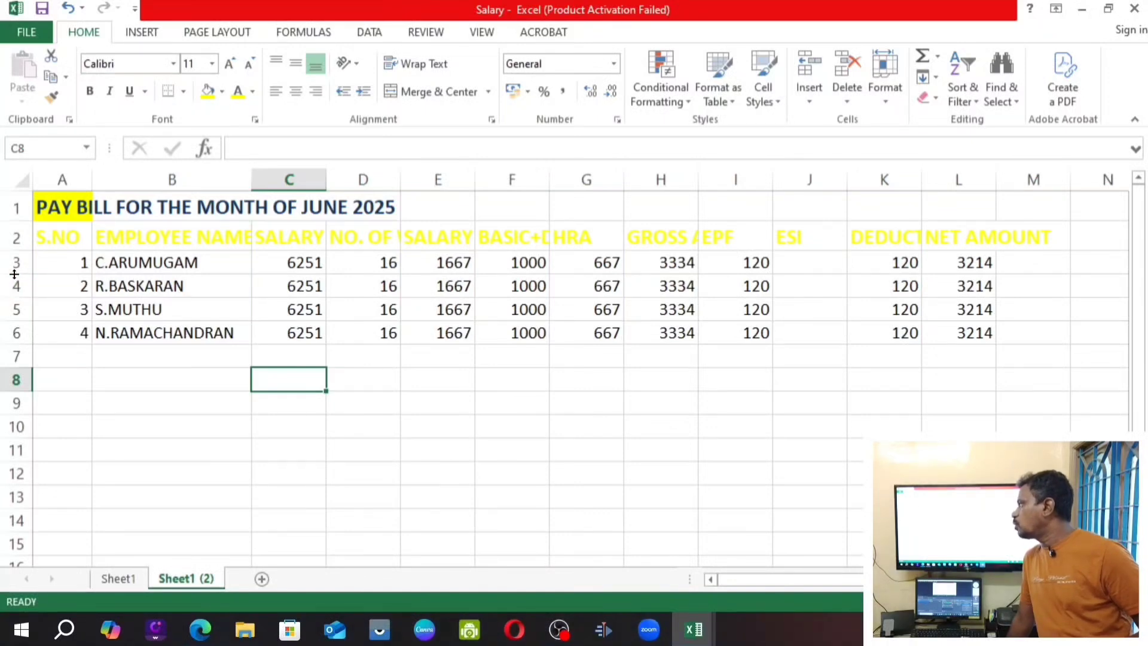
# Increase the height of row 3, the first employee row.
pyautogui.moveTo(14, 274); pyautogui.dragTo(14, 288)
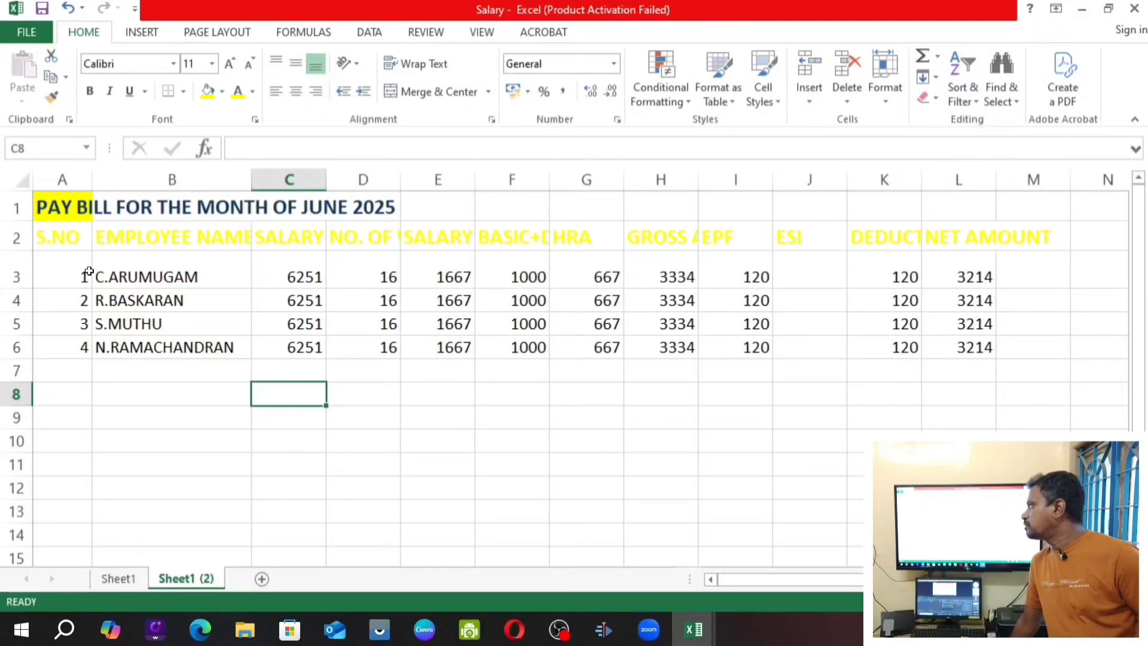
pyautogui.click(123, 274)
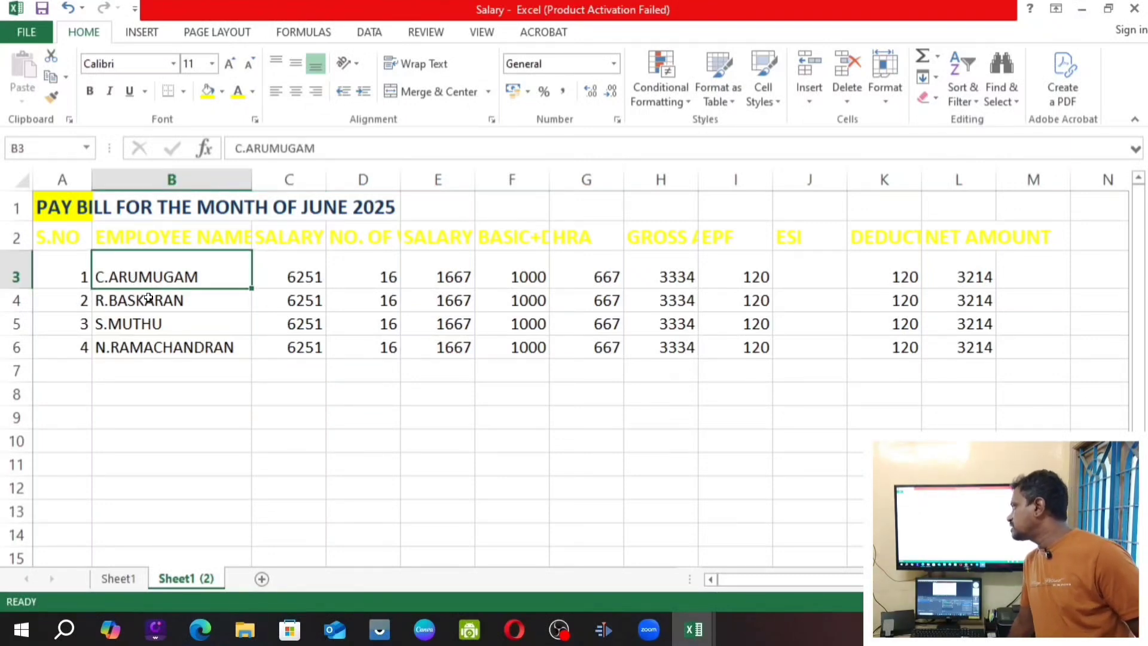
pyautogui.click(148, 297)
pyautogui.click(153, 273)
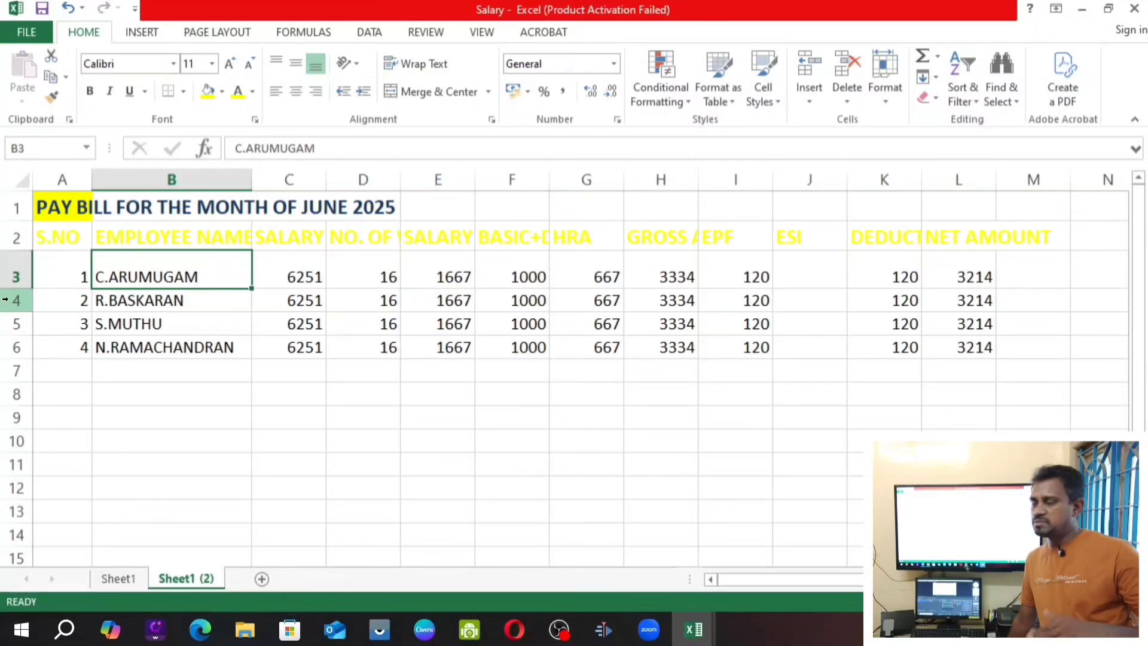
pyautogui.click(165, 393)
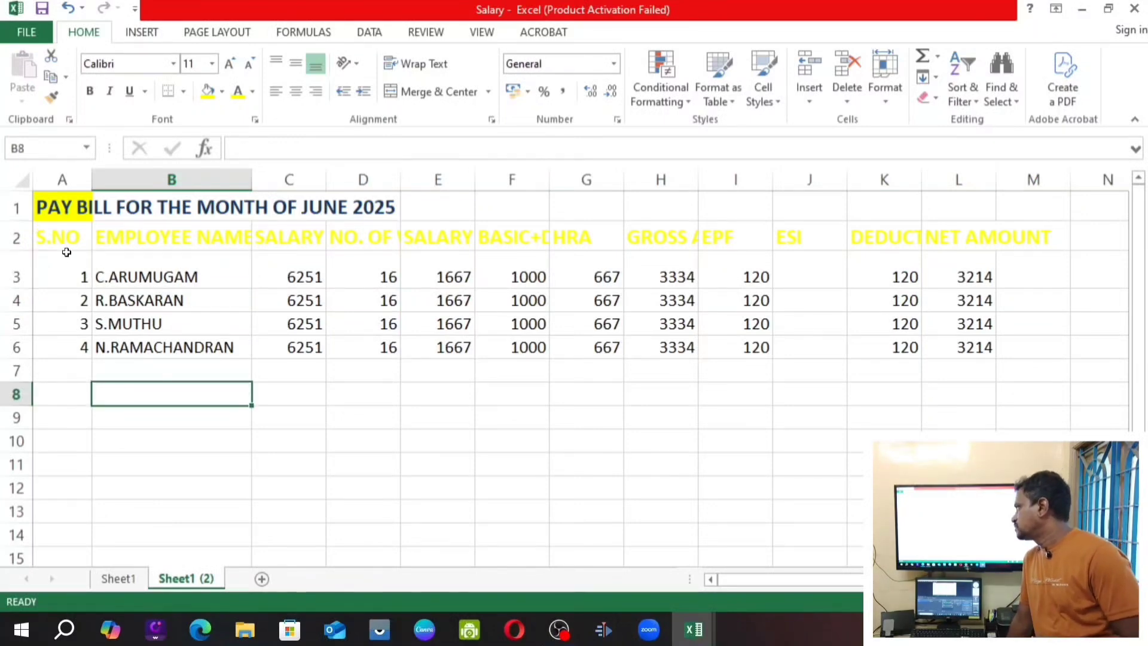
pyautogui.click(96, 280)
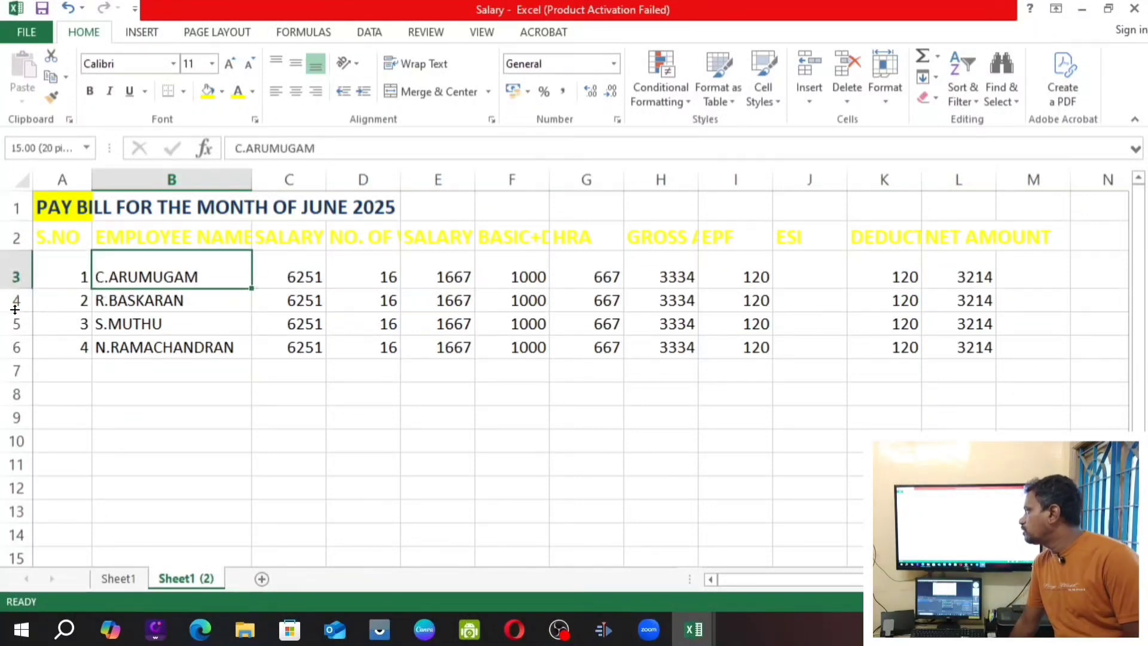
# Increase the height of employee rows 3 to 6 together so they are equally tall.
pyautogui.click(23, 263)
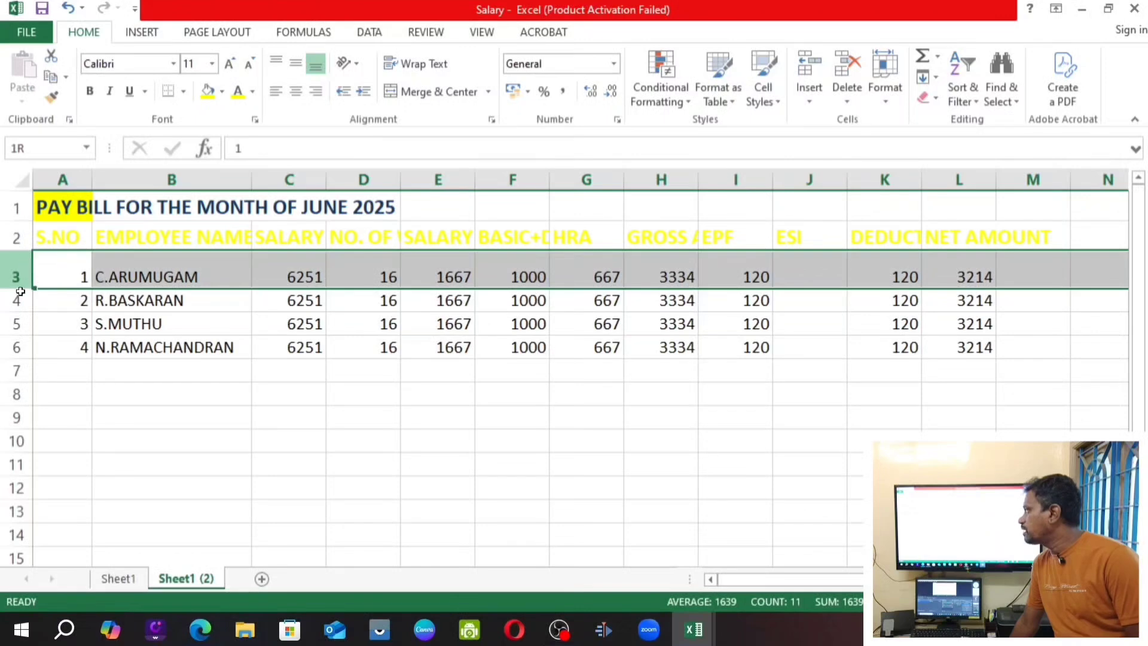
pyautogui.moveTo(20, 292); pyautogui.dragTo(17, 347)
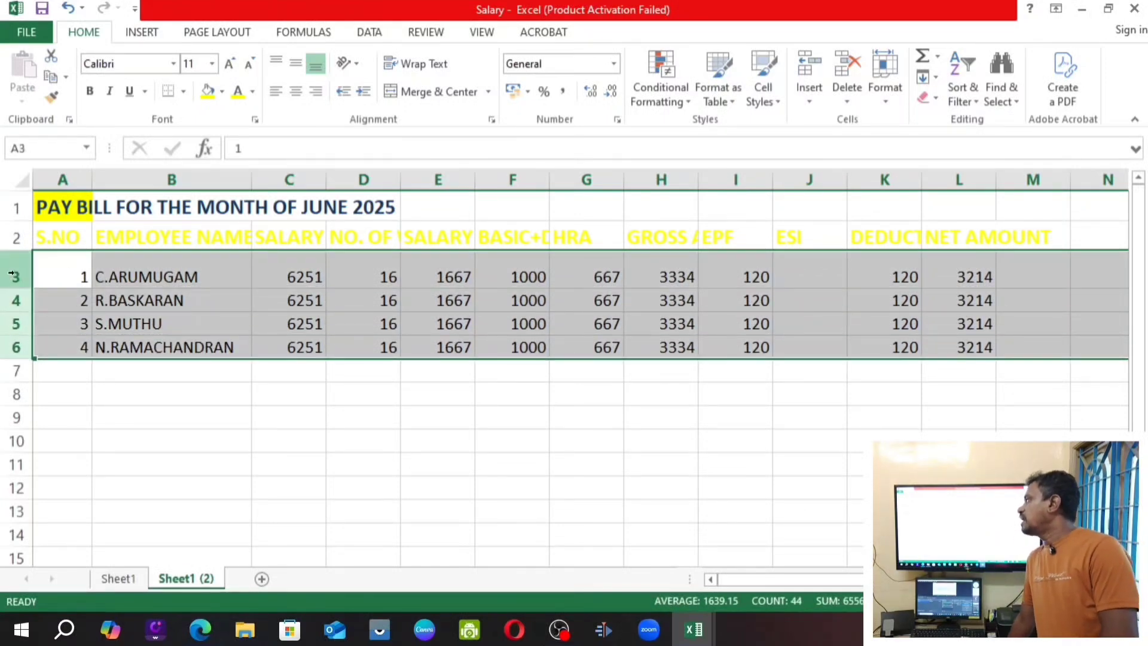
pyautogui.moveTo(12, 287); pyautogui.dragTo(13, 292)
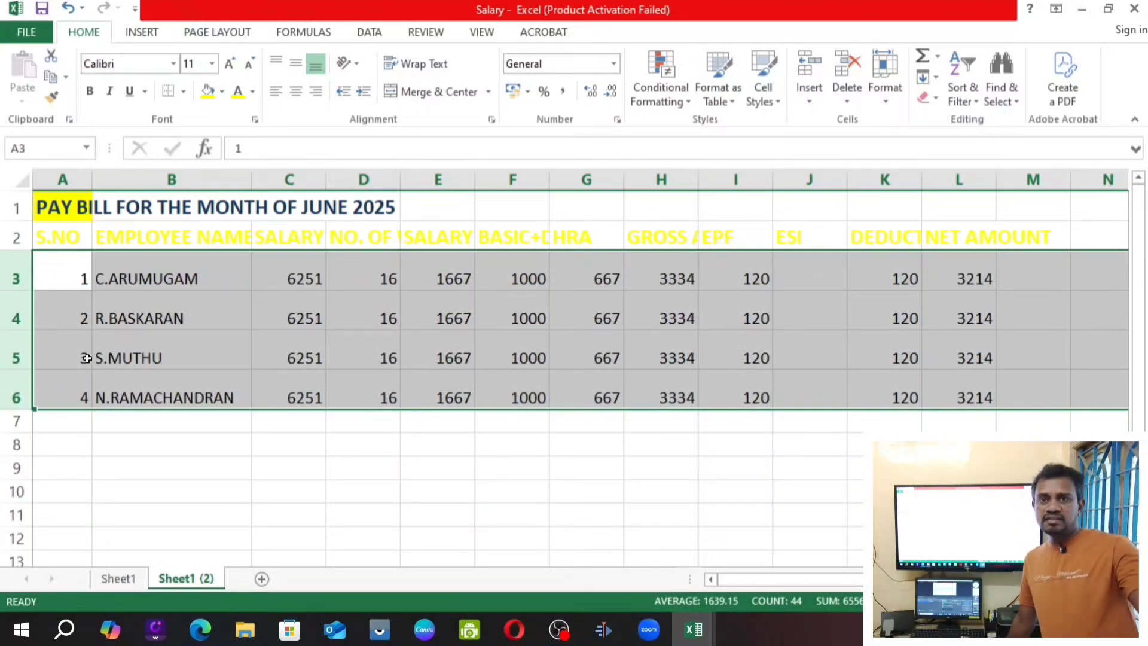
pyautogui.click(162, 310)
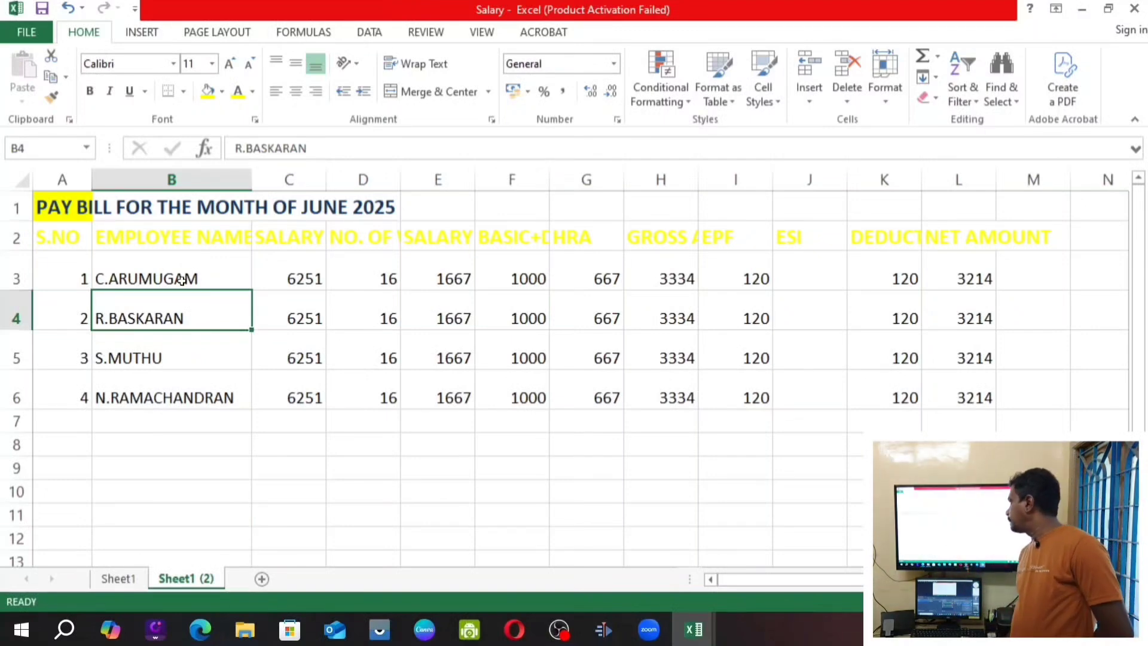
# AutoFit column B to the EMPLOYEE NAME column's contents and trim its width slightly.
pyautogui.doubleClick(251, 175)
pyautogui.moveTo(269, 179); pyautogui.dragTo(256, 179)
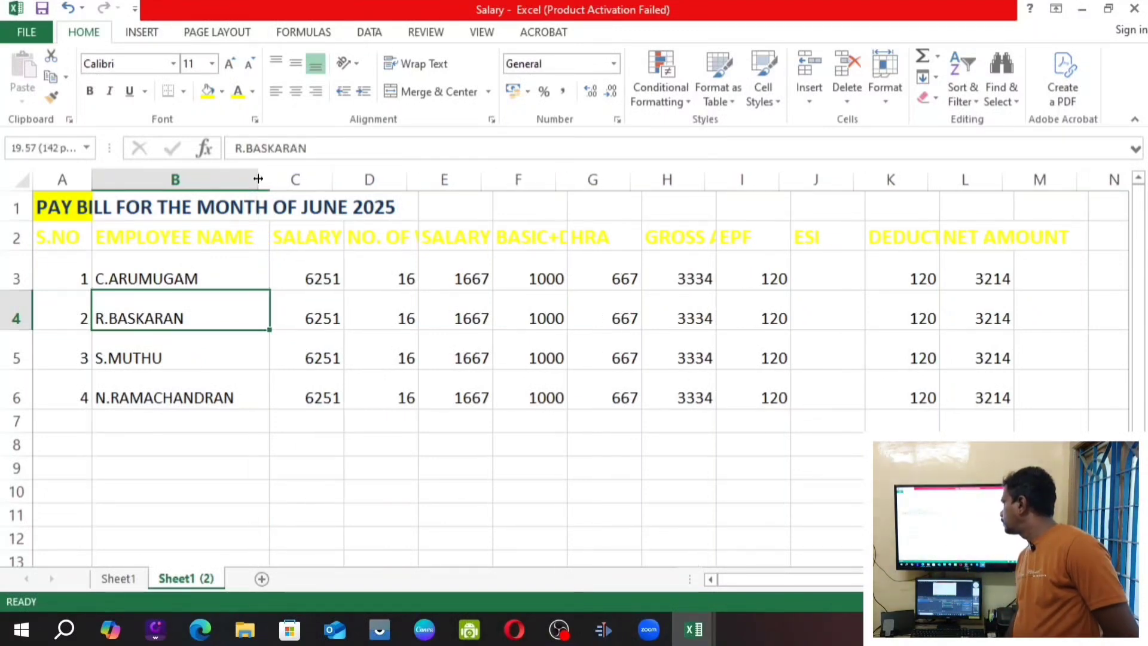
pyautogui.moveTo(405, 180); pyautogui.dragTo(406, 179)
# Increase the height of the title and heading rows 1 and 2 together.
pyautogui.moveTo(12, 208); pyautogui.dragTo(4, 284)
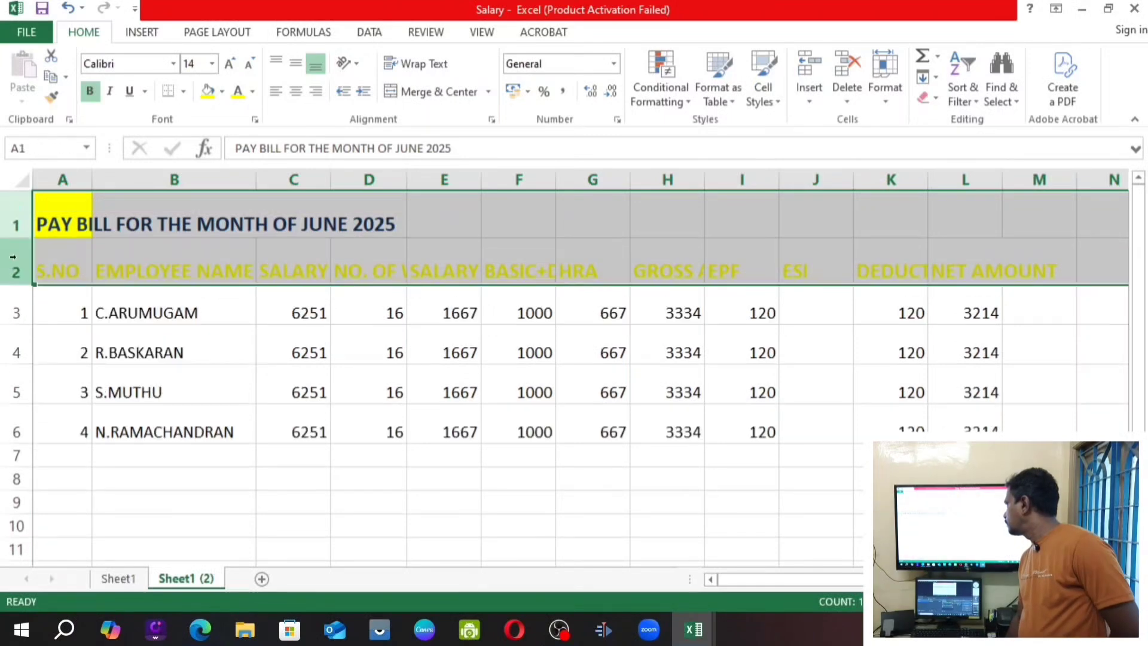
pyautogui.click(238, 249)
# Widen columns D, E, H, K and L and narrow the EPF and ESI columns I and J.
pyautogui.click(372, 242)
pyautogui.moveTo(406, 179); pyautogui.dragTo(417, 179)
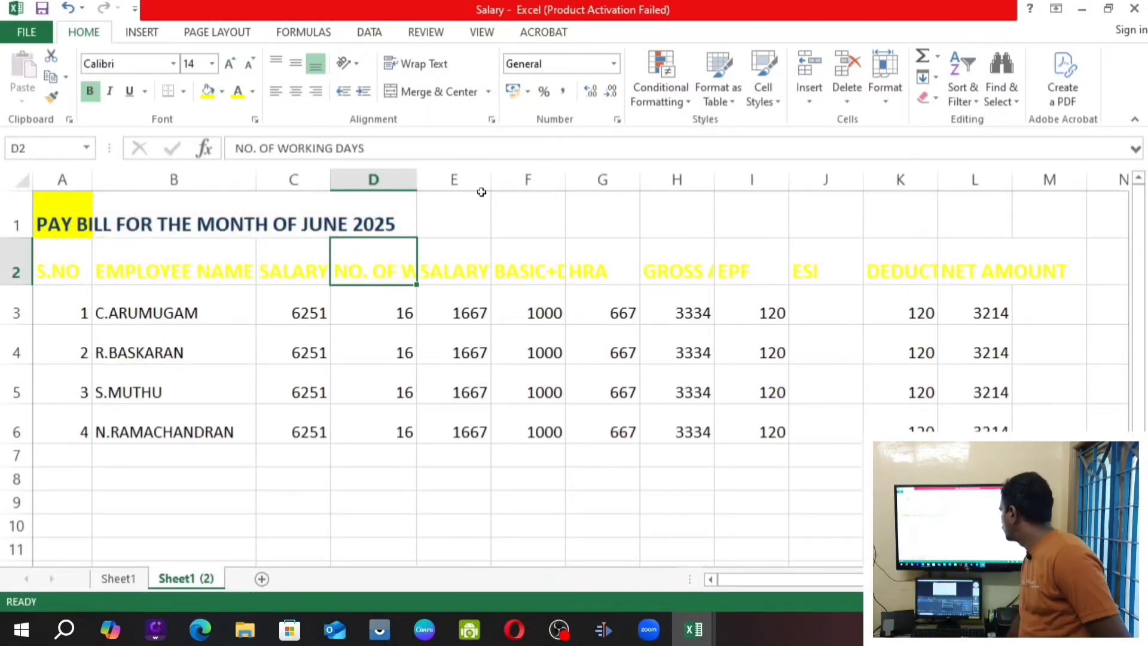
pyautogui.moveTo(491, 180); pyautogui.dragTo(497, 179)
pyautogui.moveTo(571, 179)
pyautogui.mouseDown()
pyautogui.moveTo(591, 179)
pyautogui.moveTo(571, 179)
pyautogui.mouseUp()
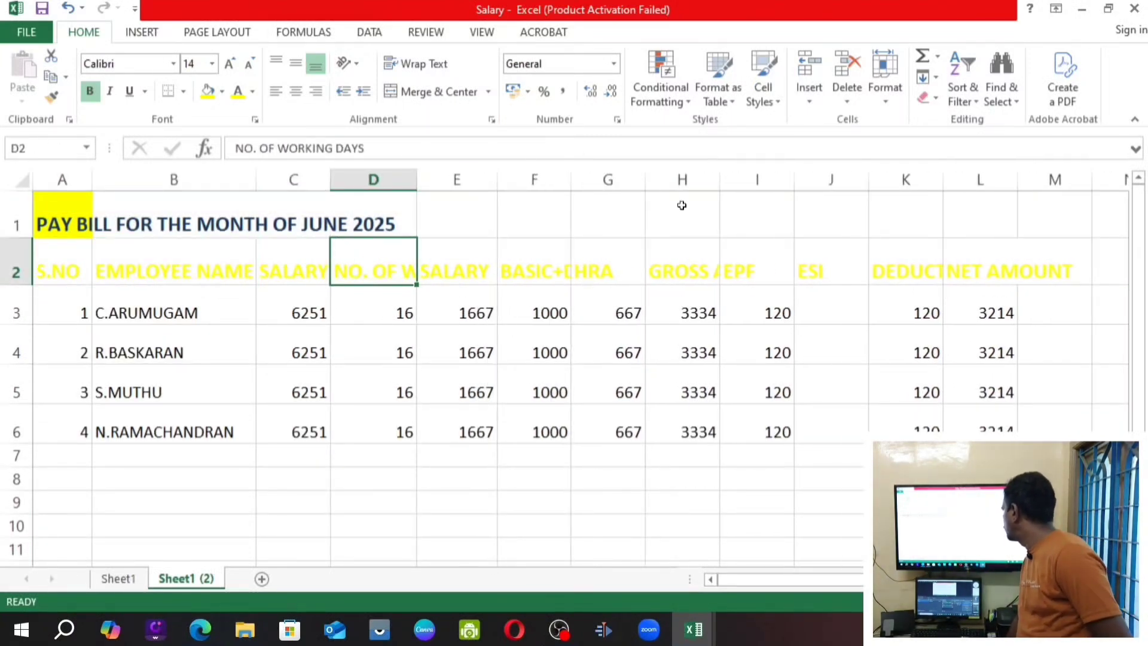
pyautogui.moveTo(721, 180); pyautogui.dragTo(790, 180)
pyautogui.moveTo(915, 185); pyautogui.dragTo(1016, 180)
pyautogui.click(376, 478)
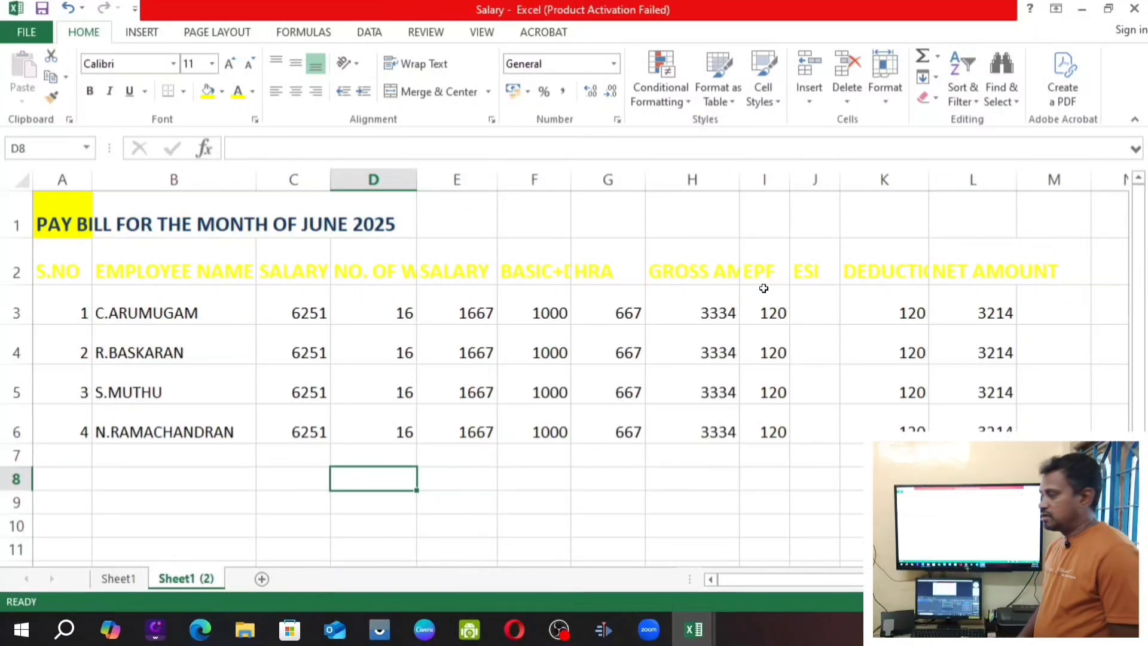
# Widen the NET AMOUNT column L slightly.
pyautogui.click(987, 259)
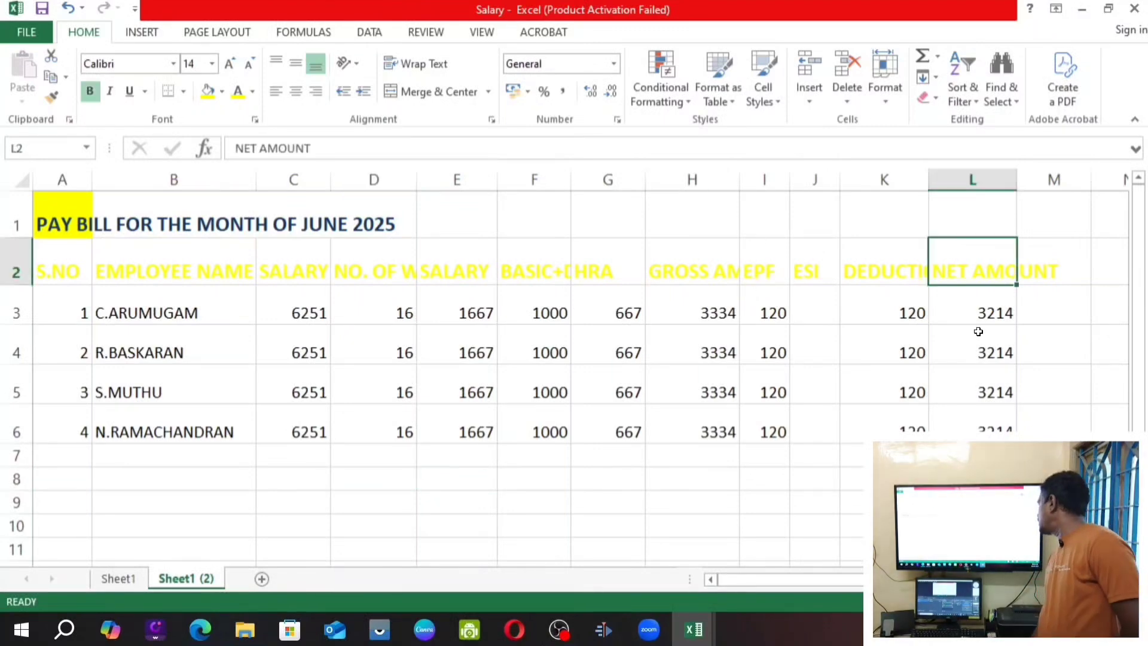
pyautogui.click(953, 373)
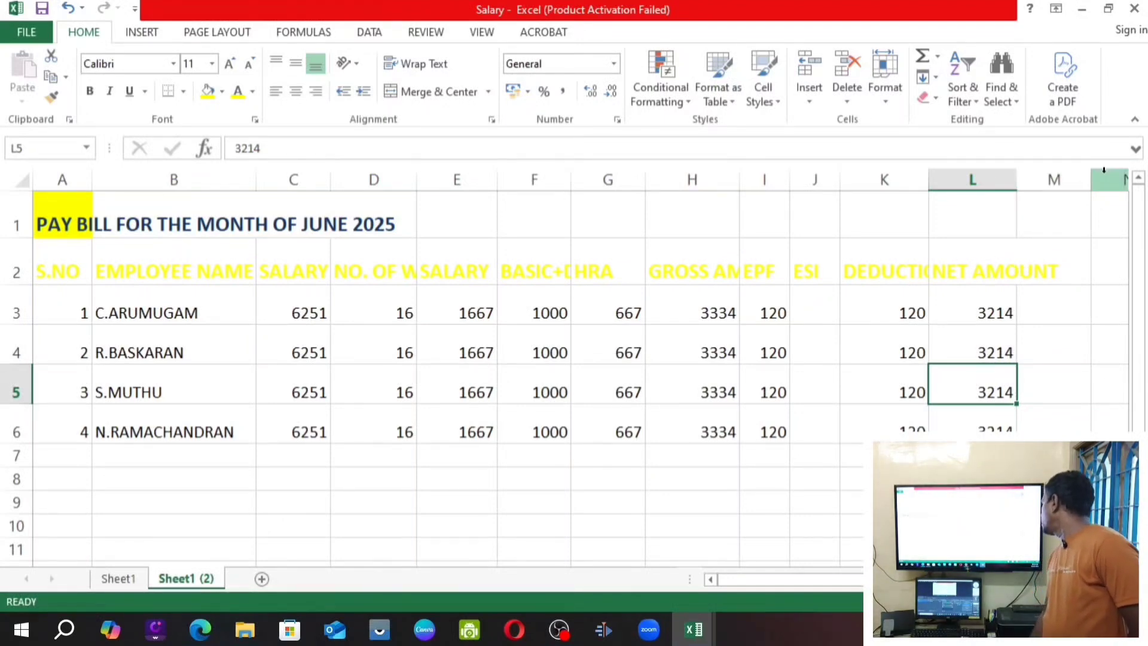
pyautogui.moveTo(1017, 180); pyautogui.dragTo(1024, 189)
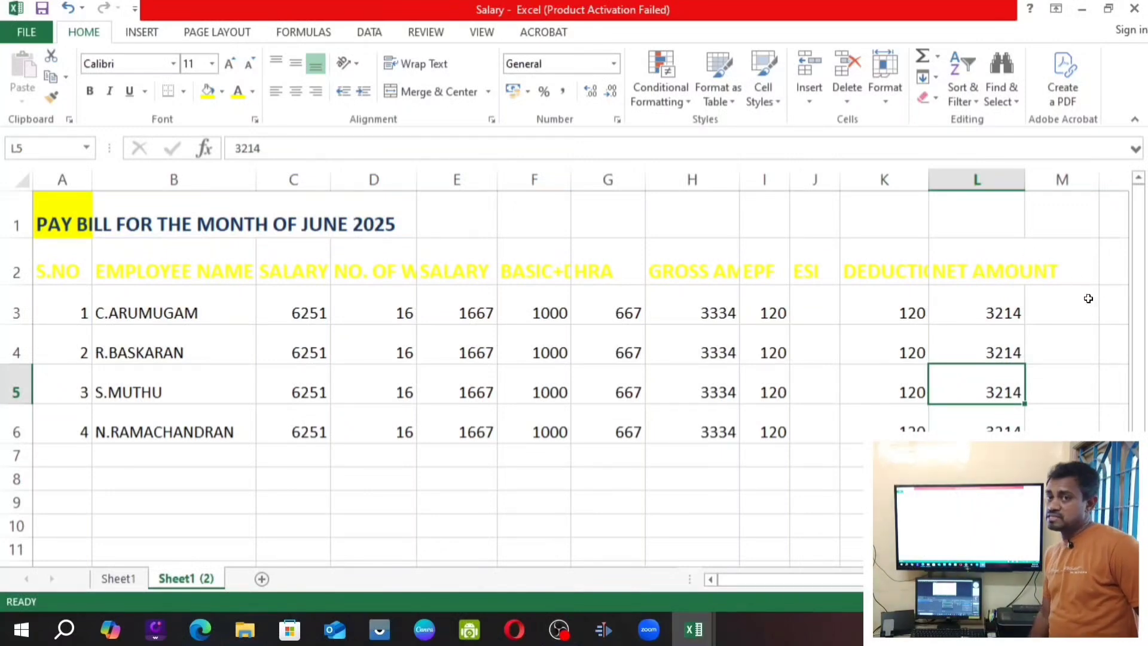
# Wrap the NET AMOUNT heading in L2 and increase the height of row 2 to fit two lines.
pyautogui.click(983, 274)
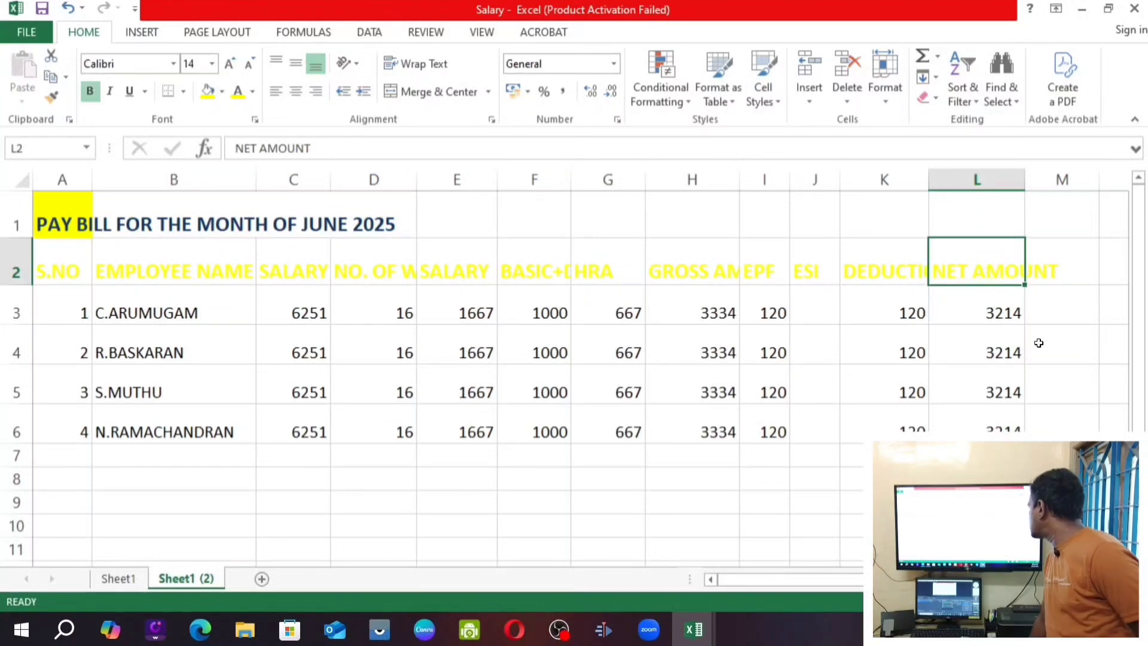
pyautogui.click(414, 71)
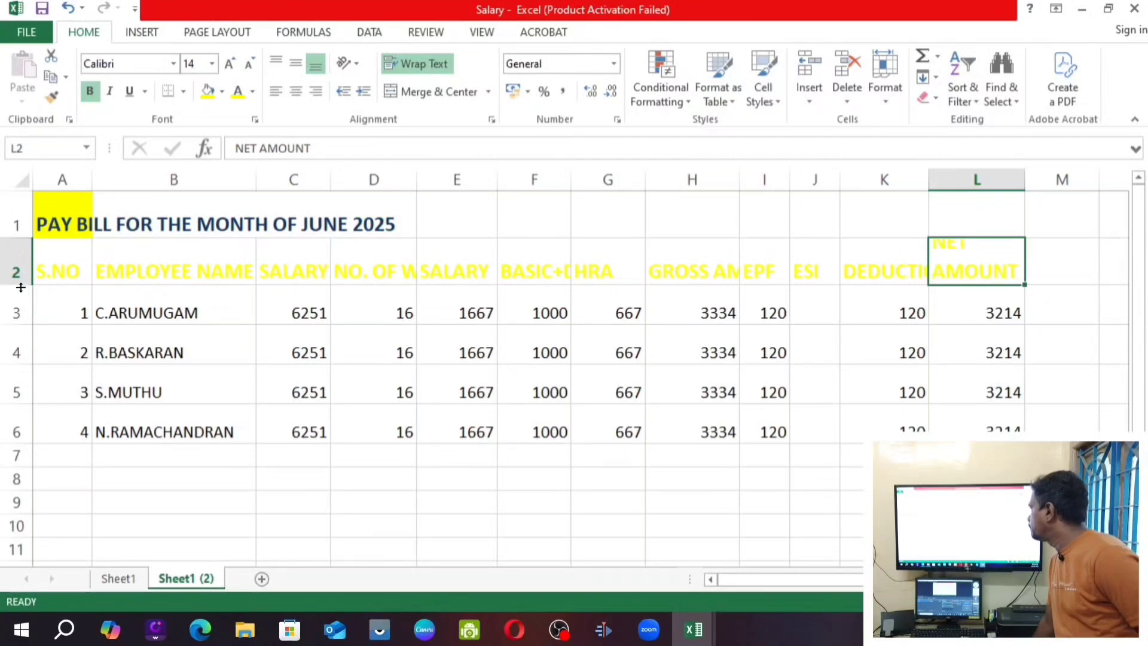
pyautogui.moveTo(17, 286); pyautogui.dragTo(15, 299)
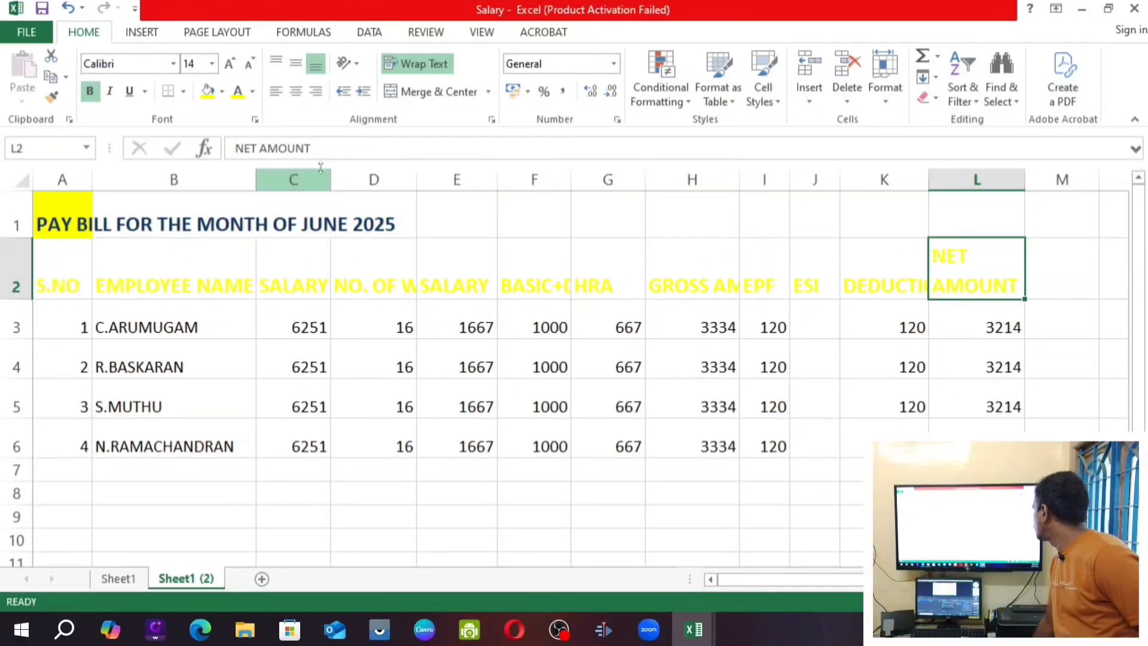
# Turn off text wrapping for the NET AMOUNT heading in L2.
pyautogui.click(432, 58)
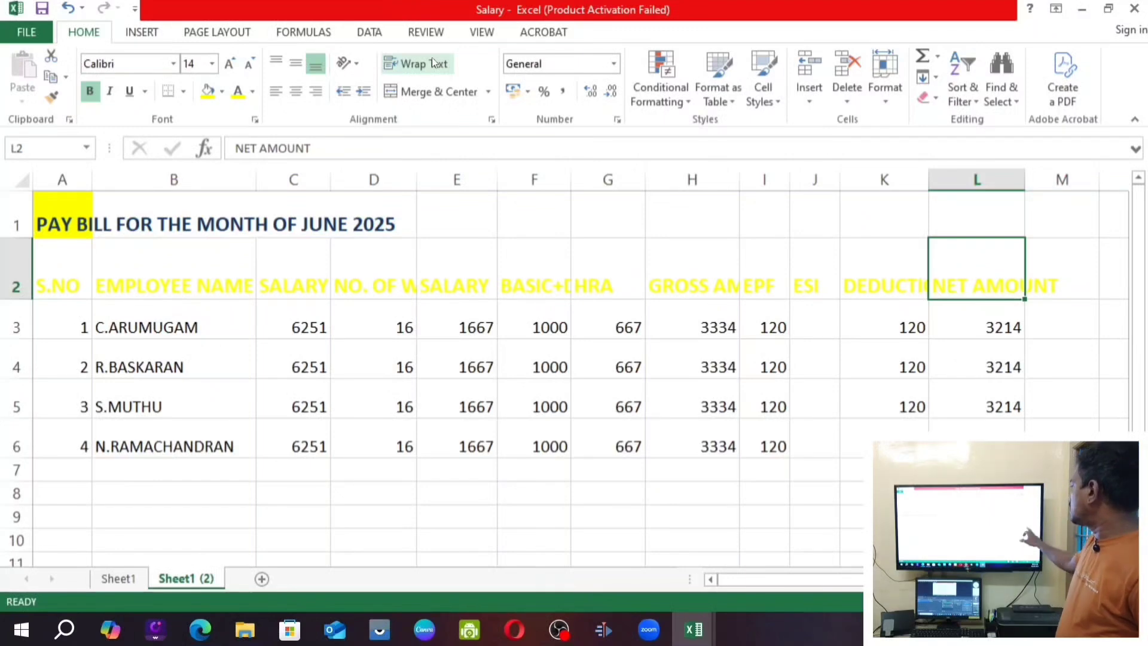
pyautogui.click(1041, 308)
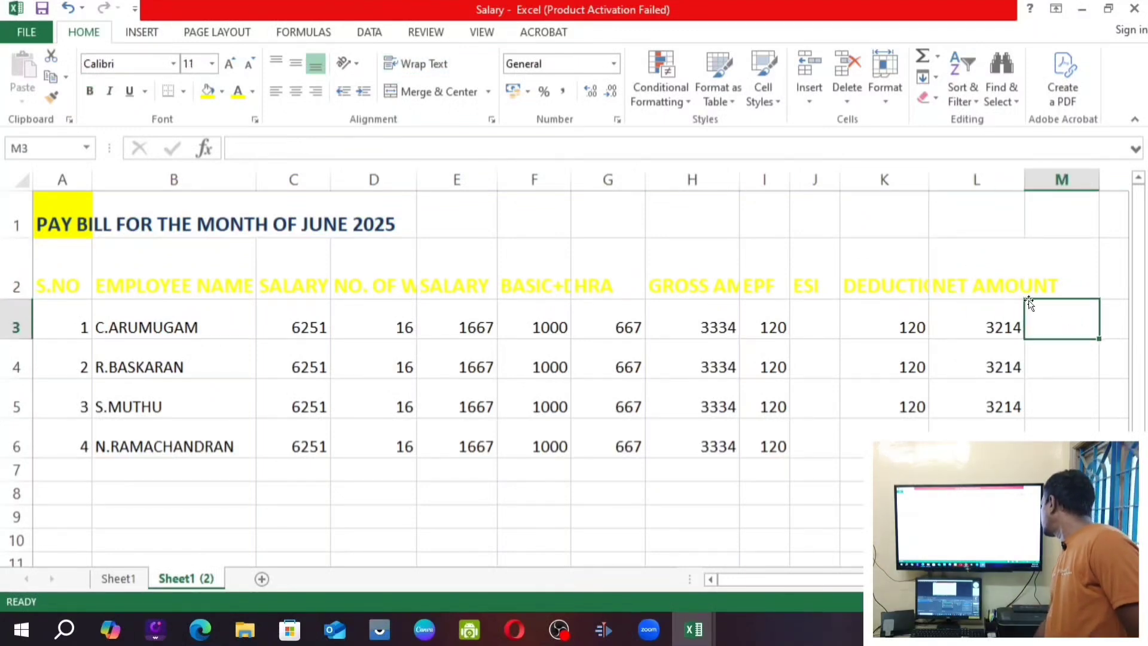
# Wrap the text of all the column headings in row 2, from A2 to L2.
pyautogui.click(934, 289)
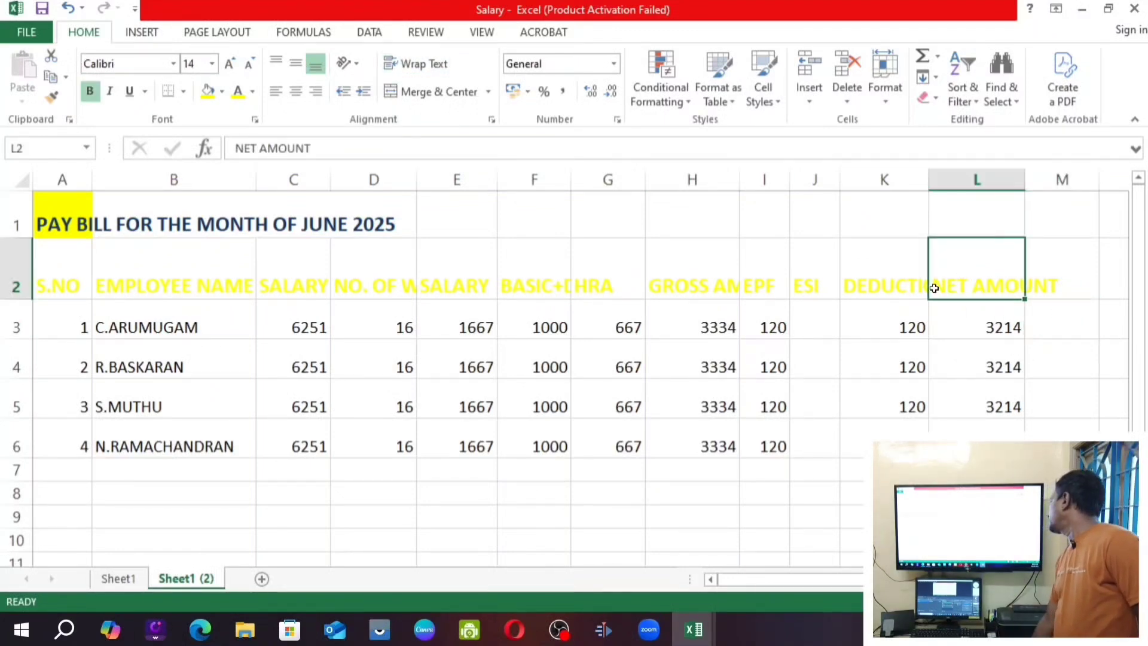
pyautogui.click(417, 63)
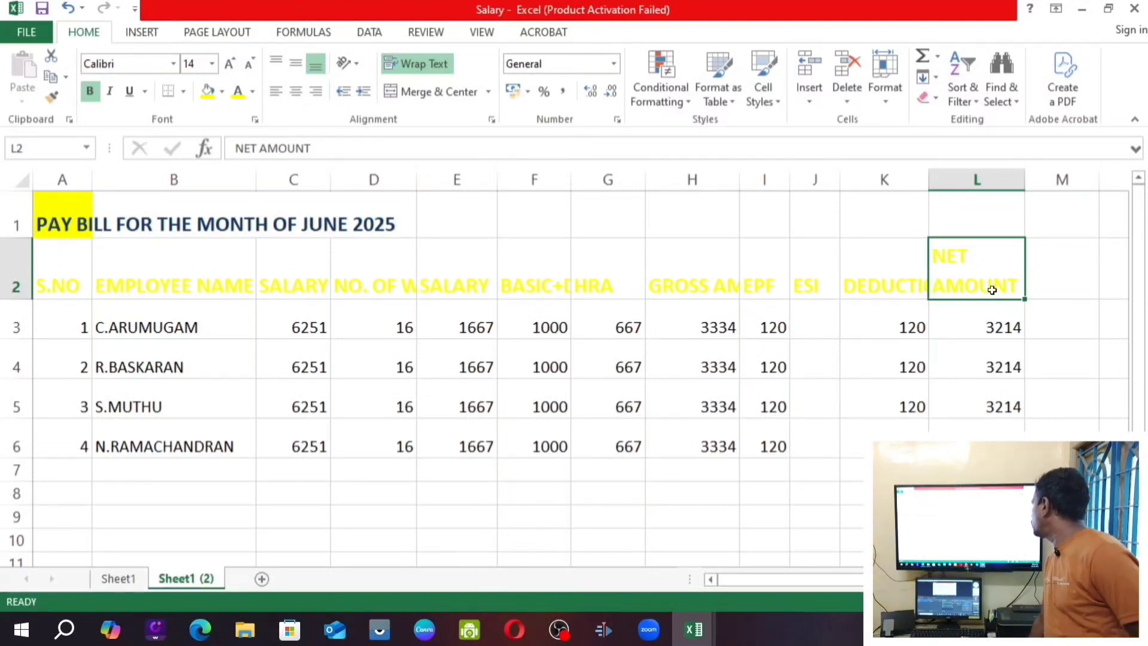
pyautogui.click(879, 280)
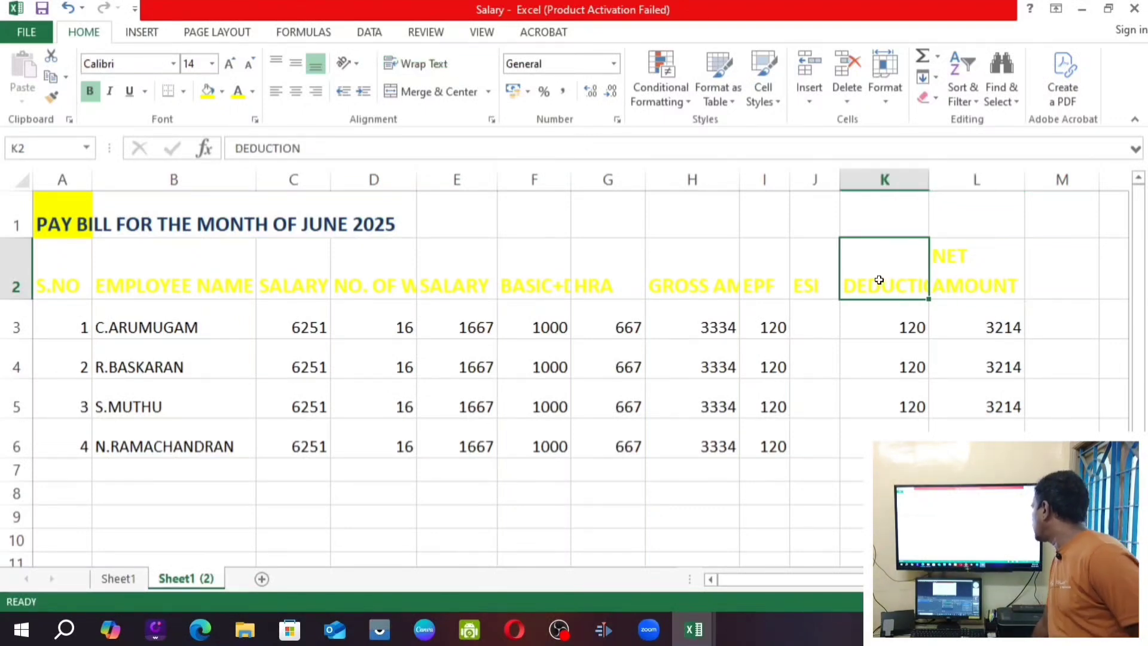
pyautogui.moveTo(878, 278); pyautogui.dragTo(61, 266)
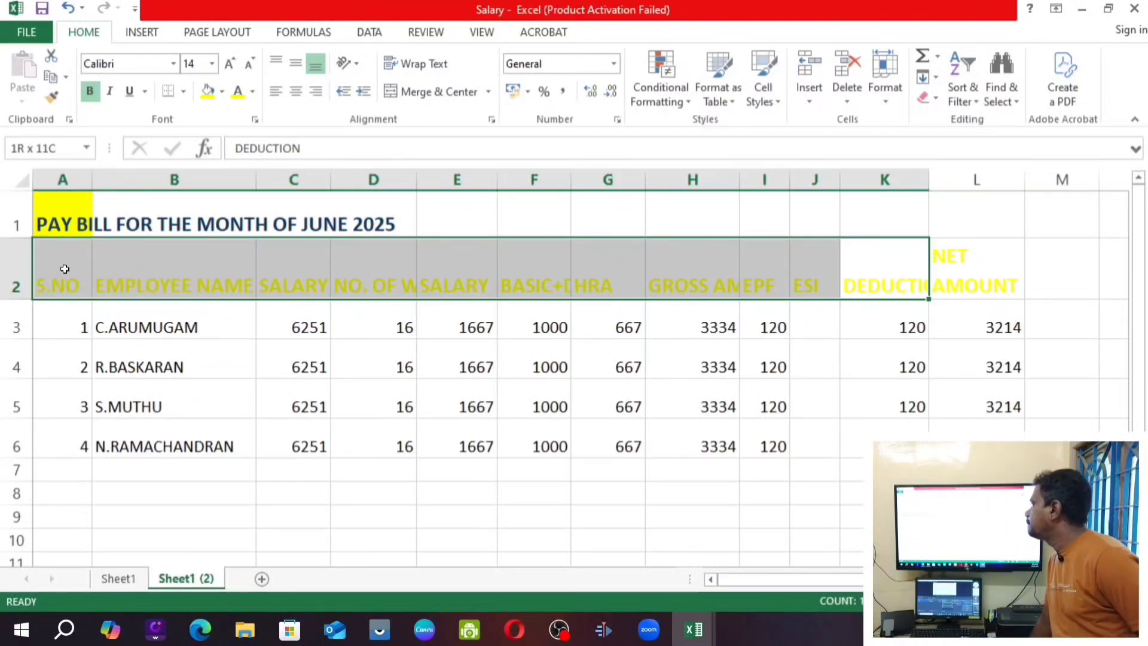
pyautogui.click(390, 63)
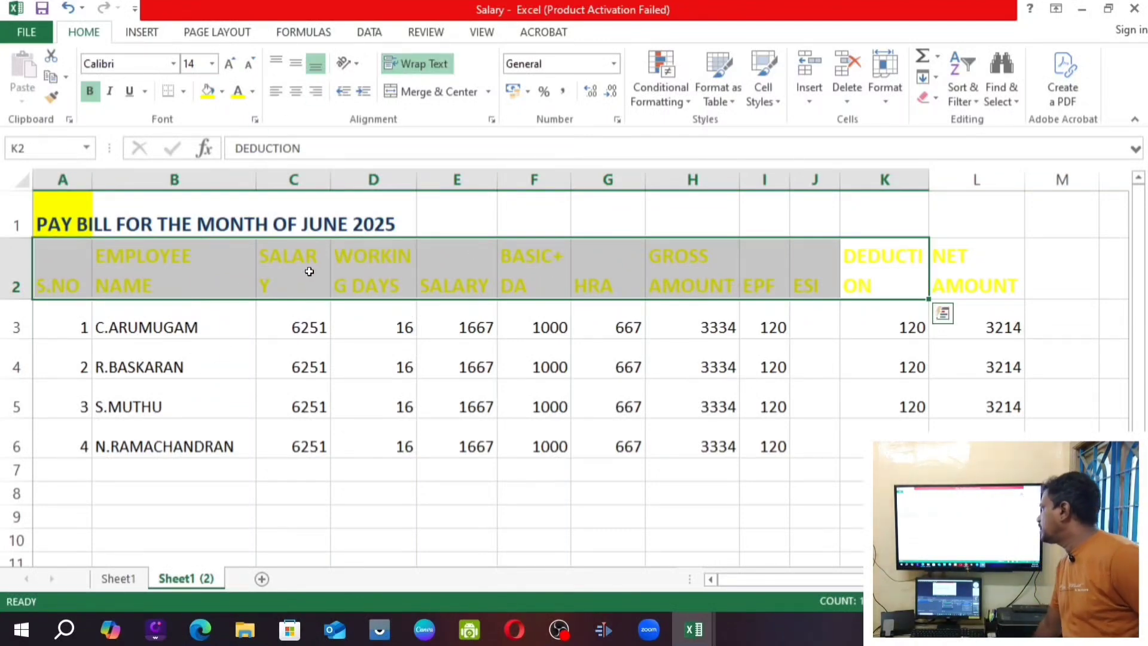
pyautogui.click(247, 368)
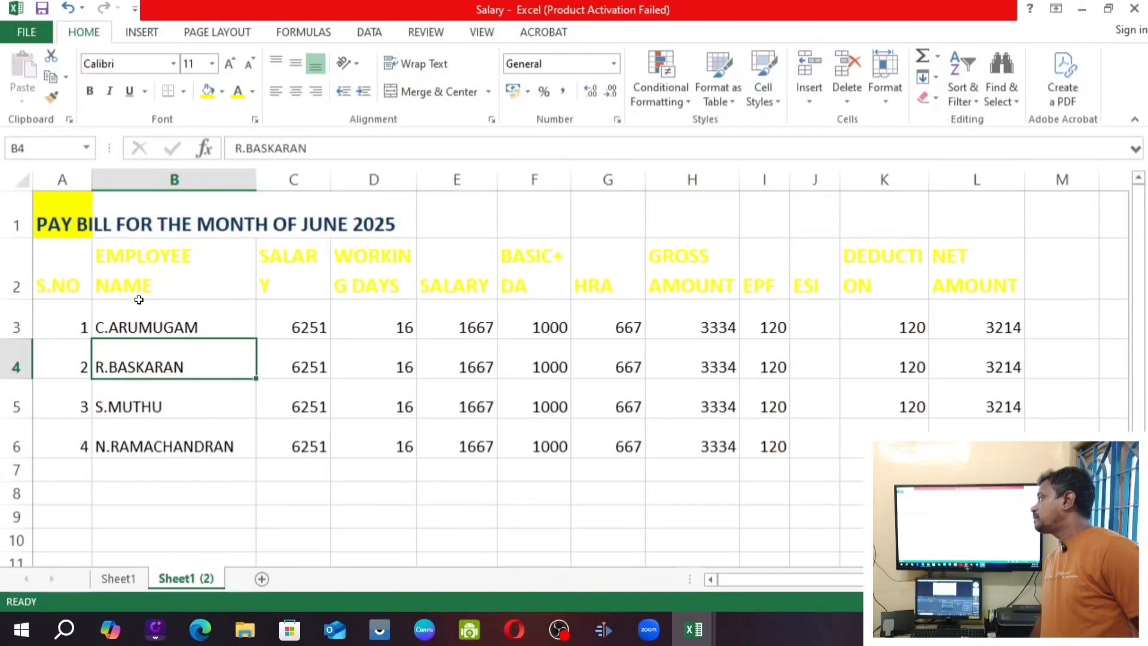
# Widen the SALARY column C and the working days column D so no heading word is split across lines.
pyautogui.click(52, 289)
pyautogui.click(218, 264)
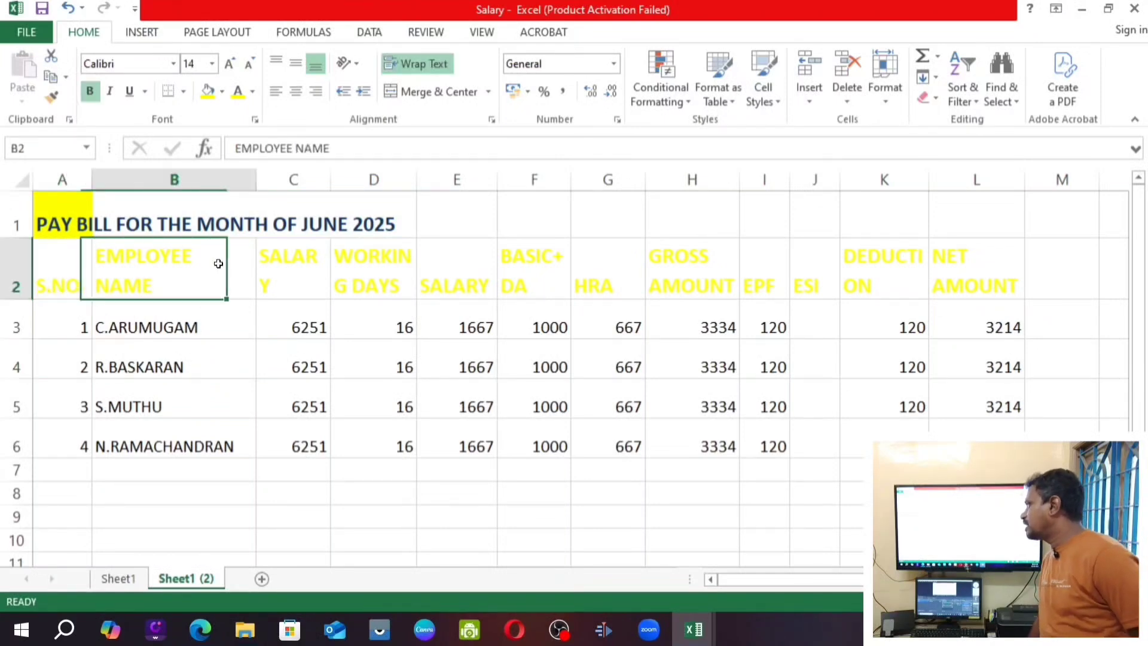
pyautogui.click(300, 282)
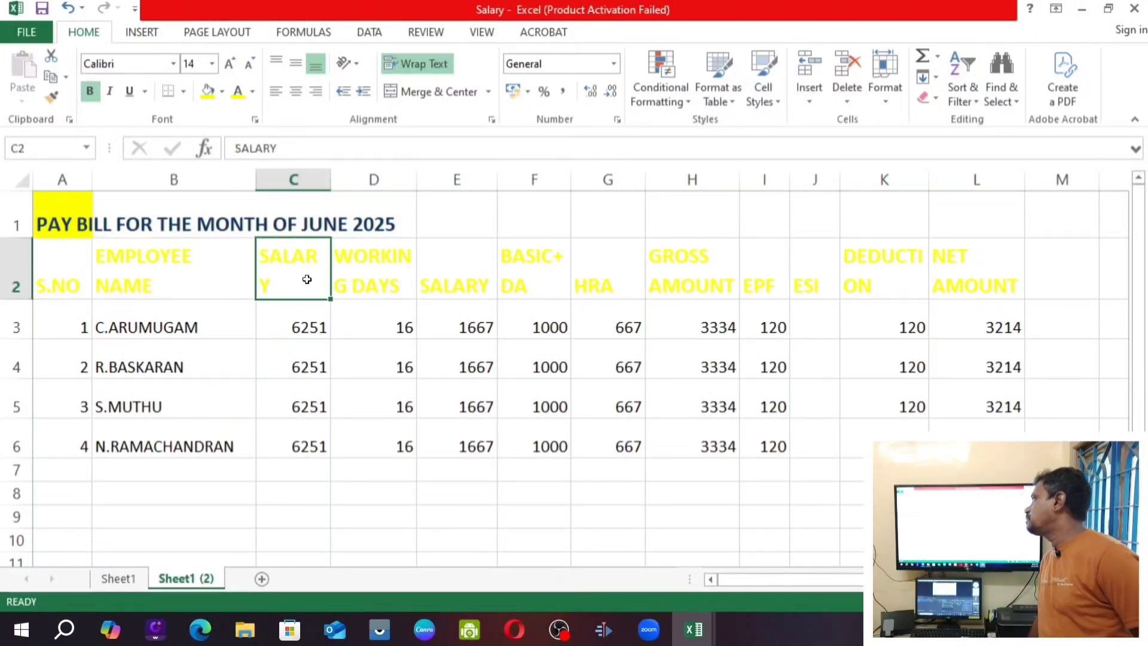
pyautogui.moveTo(333, 188); pyautogui.dragTo(338, 188)
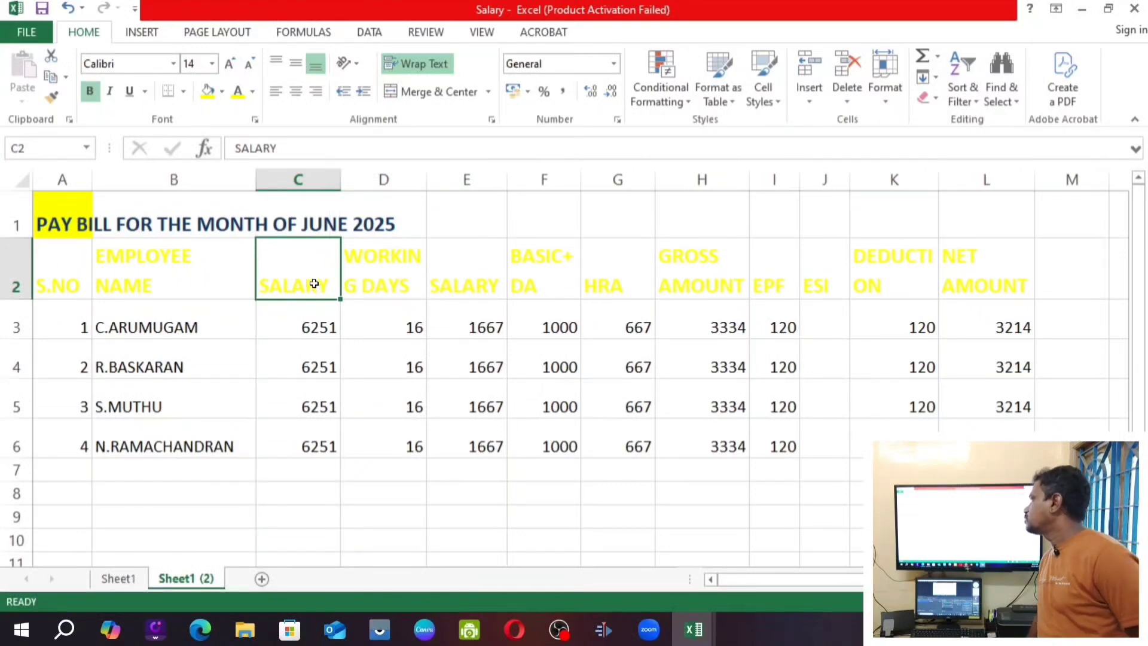
pyautogui.click(379, 267)
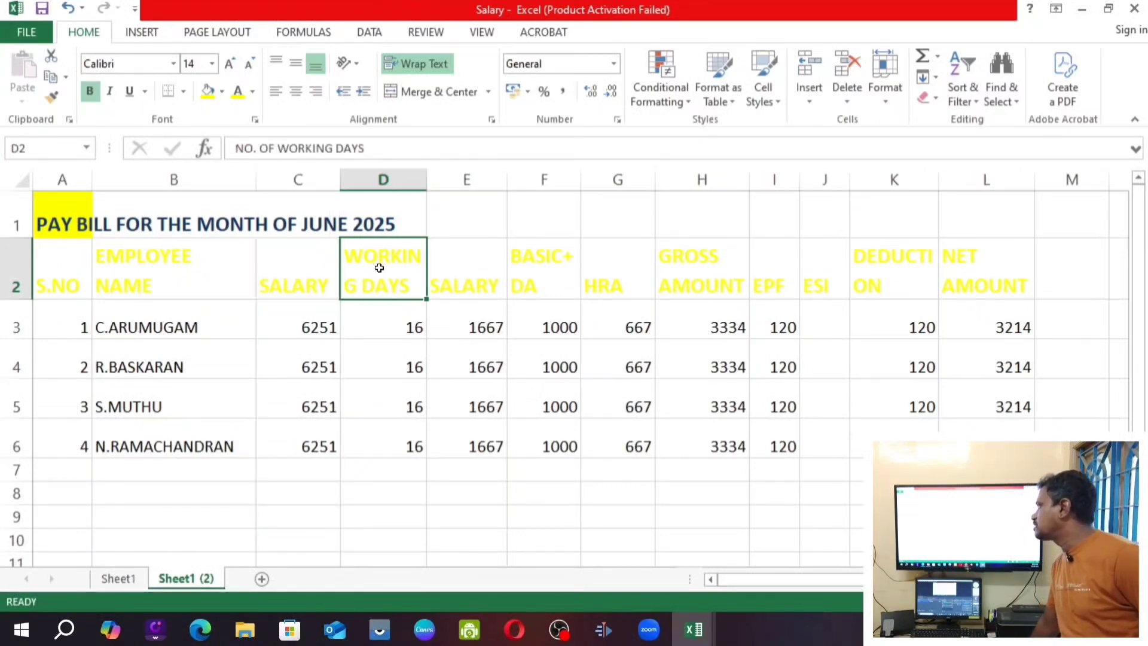
pyautogui.moveTo(428, 174); pyautogui.dragTo(441, 179)
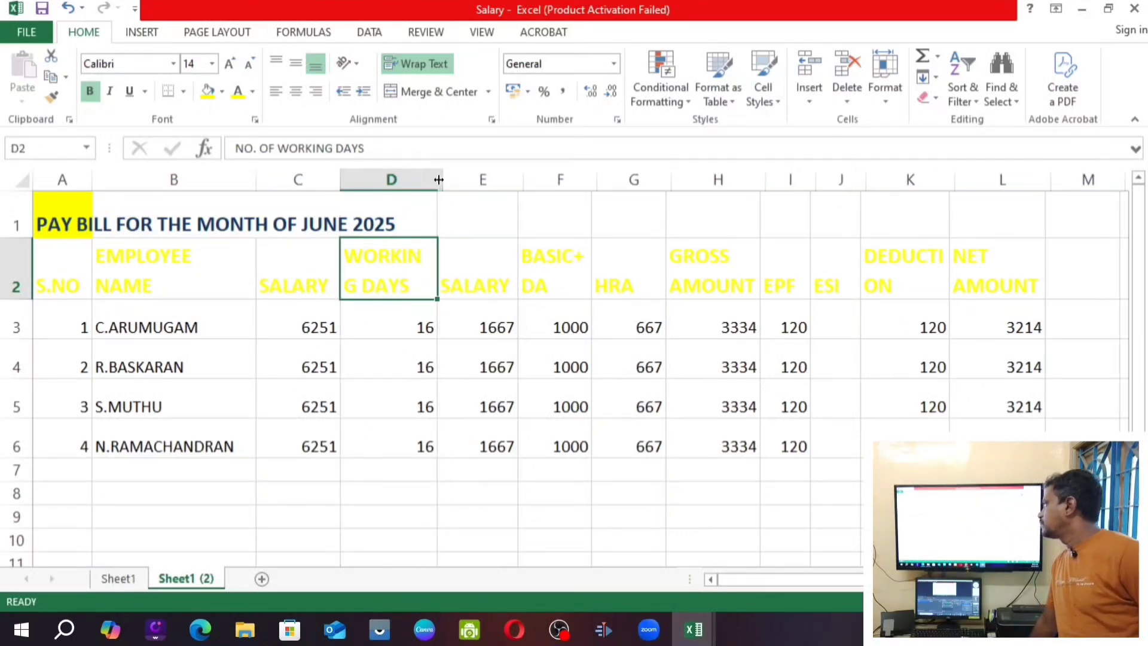
# Widen the DEDUCTION column K so its heading fits on one line.
pyautogui.click(541, 261)
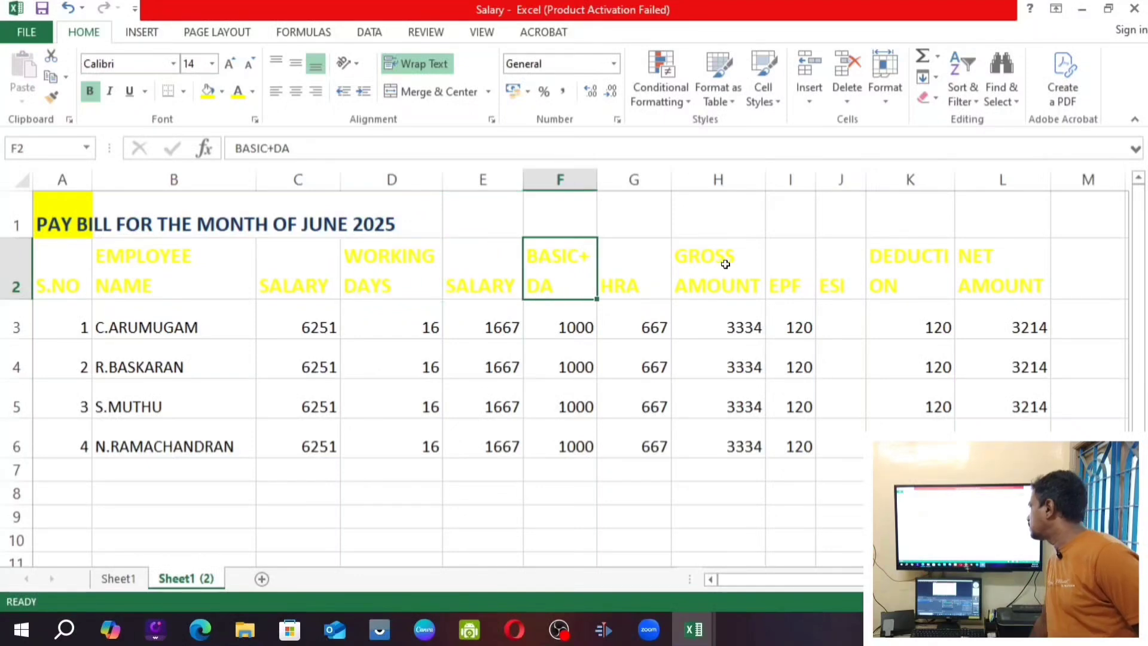
pyautogui.click(725, 261)
pyautogui.click(886, 259)
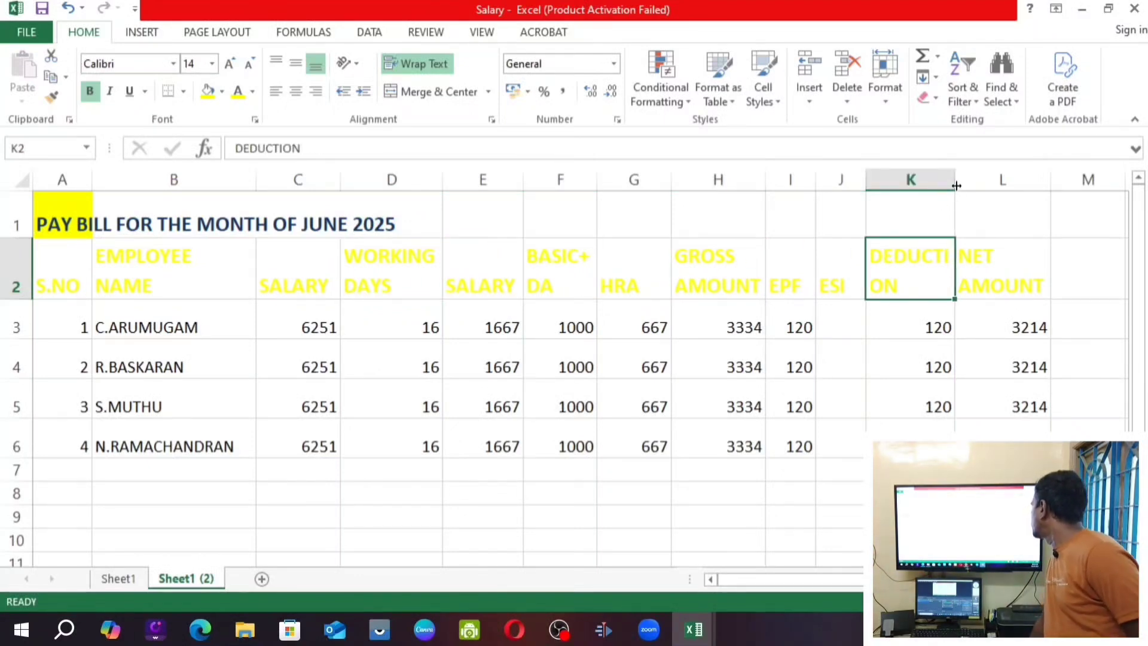
pyautogui.moveTo(956, 185); pyautogui.dragTo(988, 189)
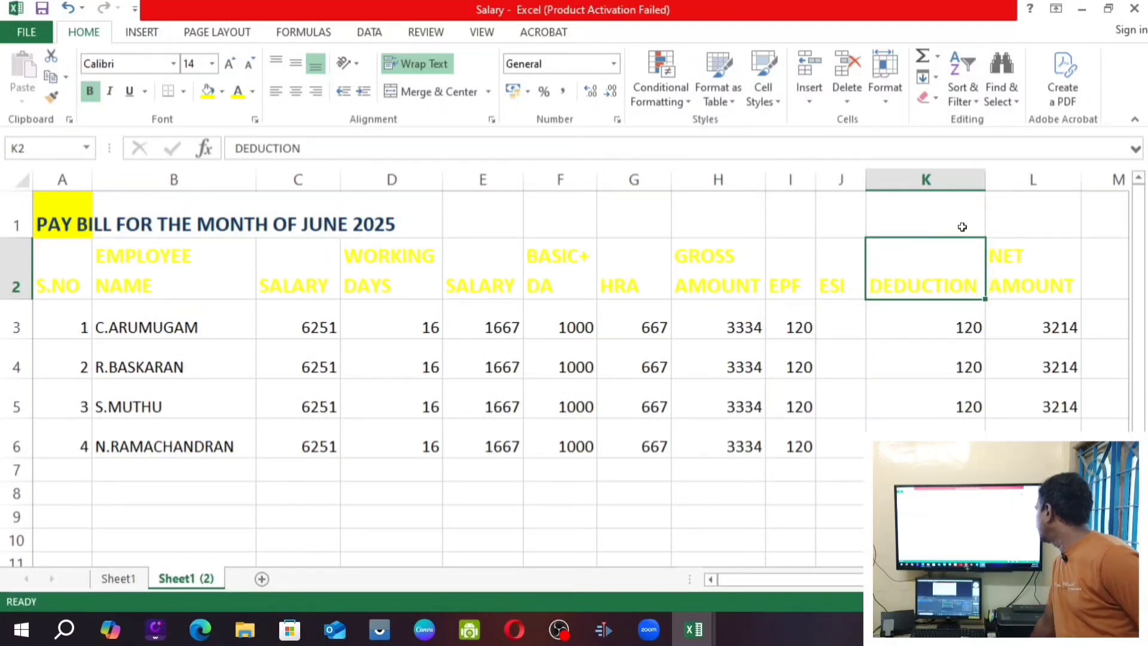
pyautogui.click(1025, 275)
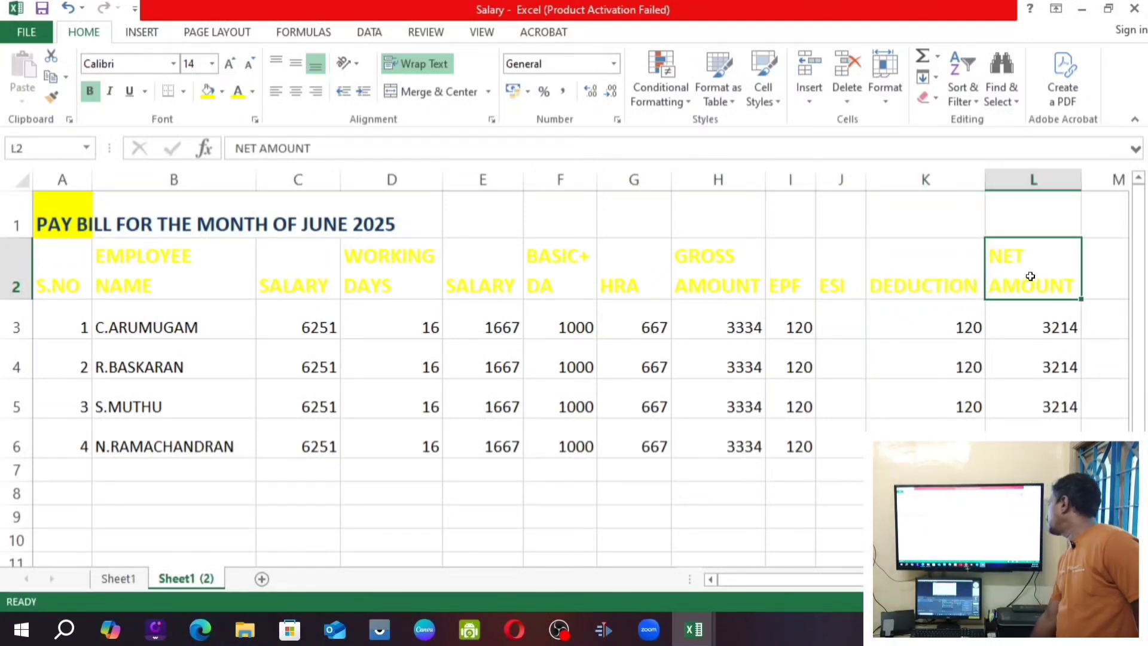
pyautogui.click(115, 274)
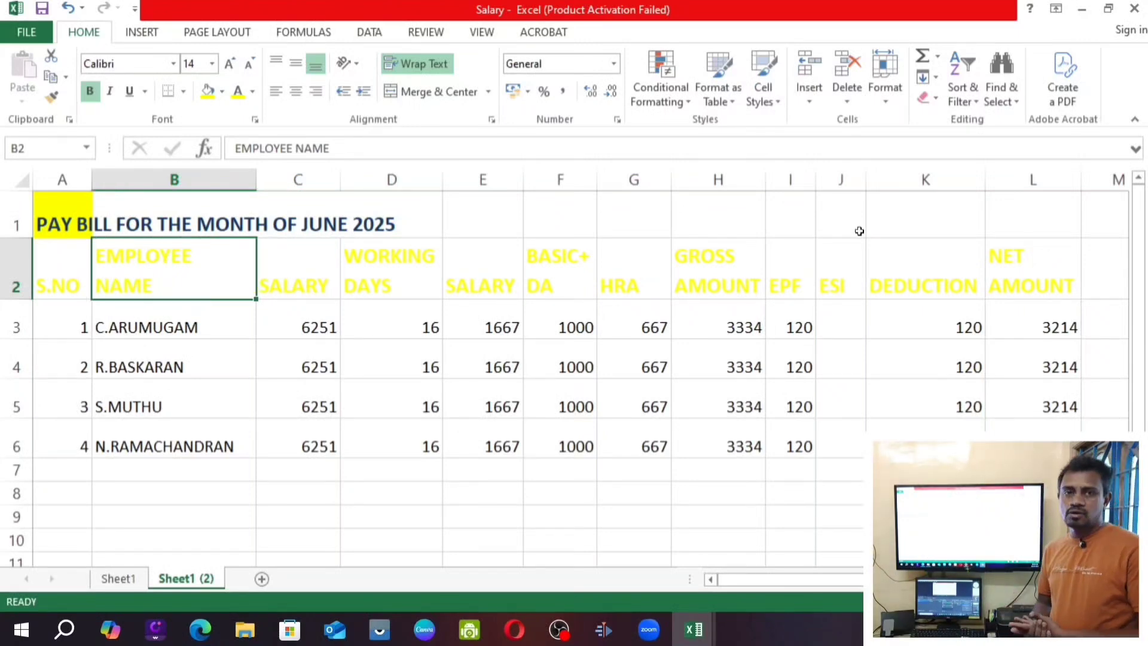
pyautogui.click(599, 353)
pyautogui.click(328, 383)
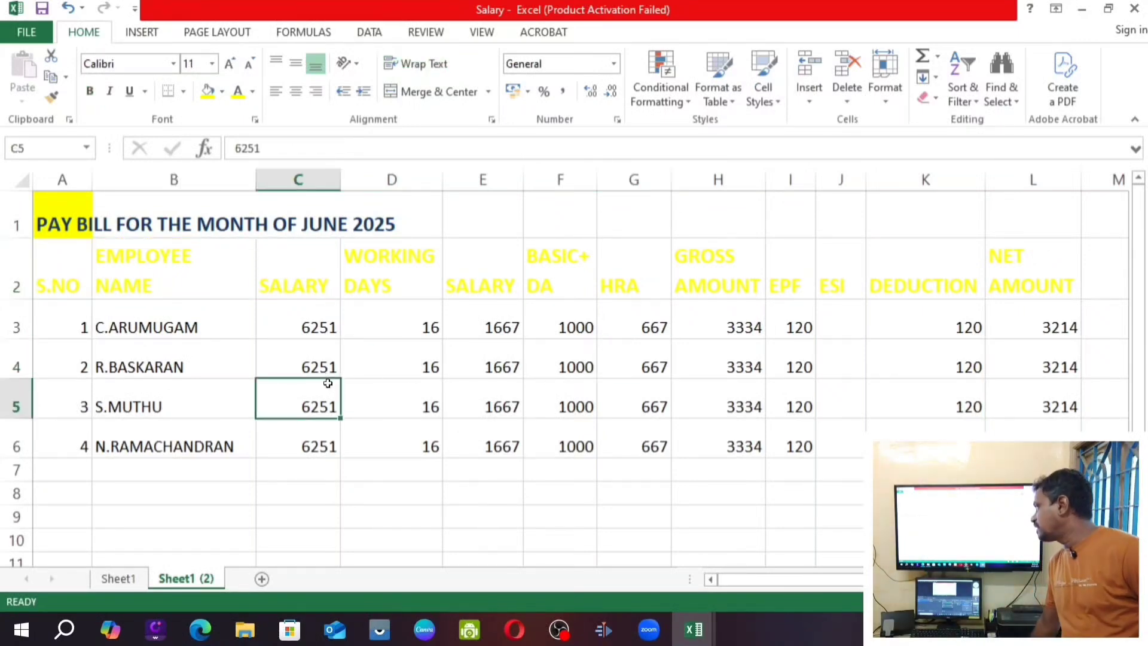
pyautogui.click(78, 277)
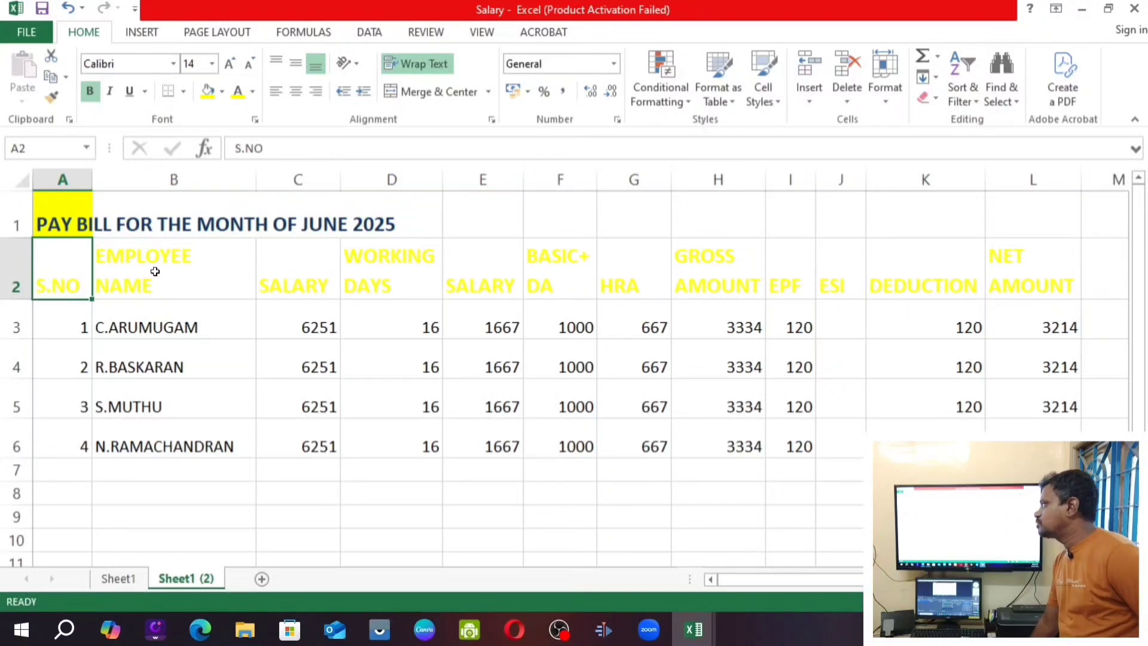
pyautogui.click(213, 259)
pyautogui.click(315, 273)
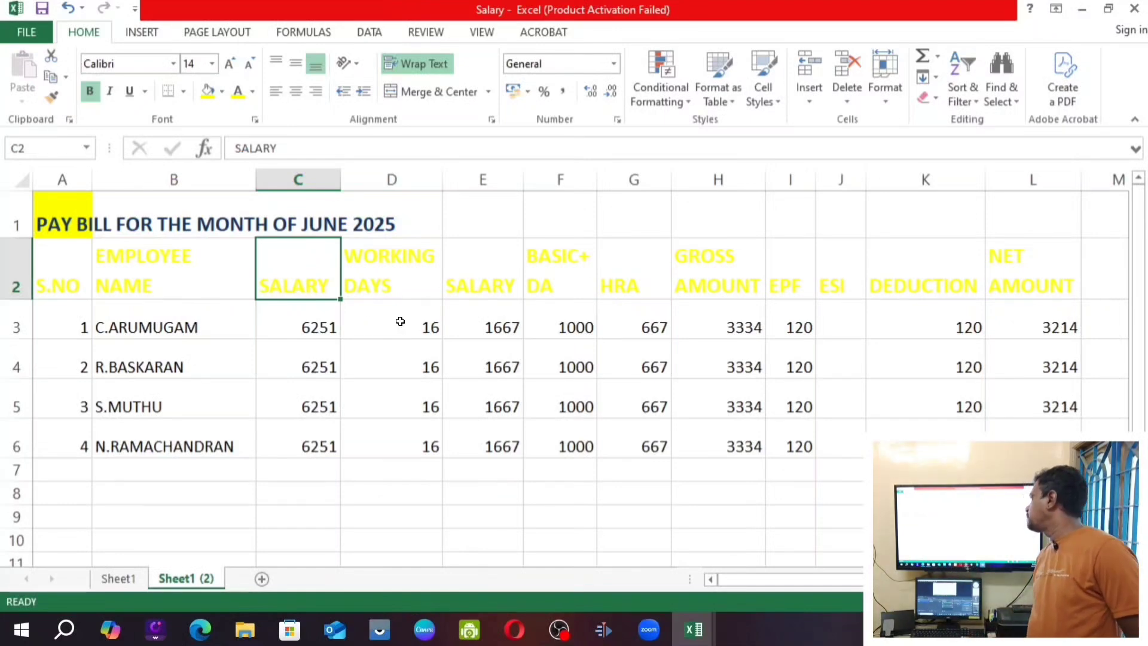
pyautogui.click(159, 286)
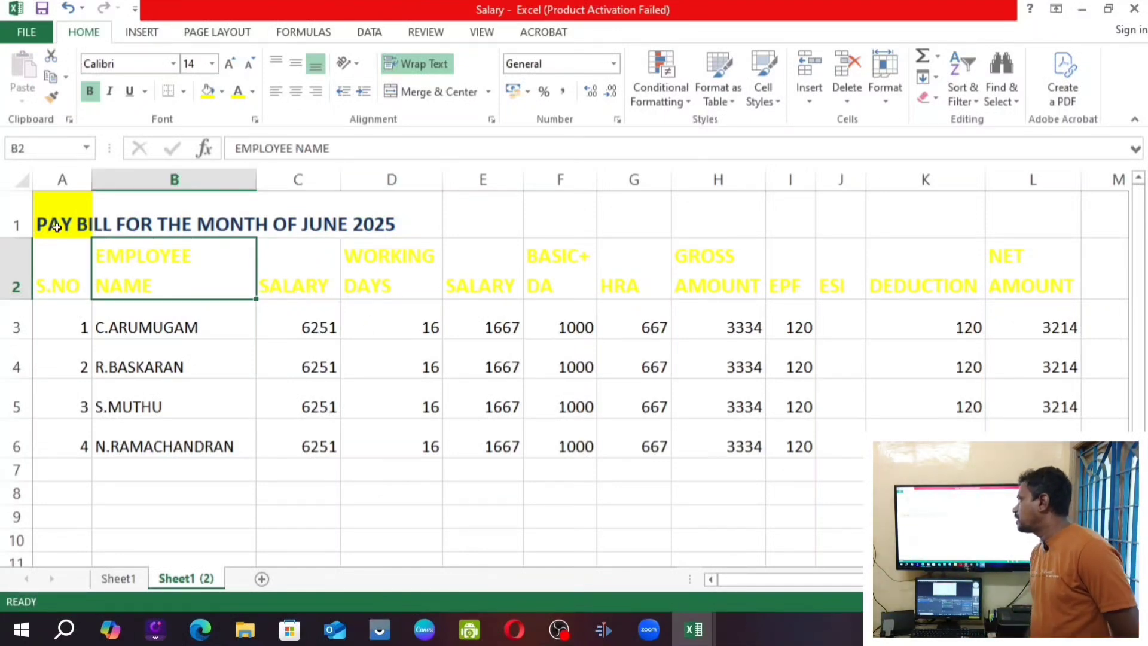
# Align the contents of the whole pay bill table A1:L6 vertically to the middle of their cells.
pyautogui.moveTo(57, 226); pyautogui.dragTo(1040, 442)
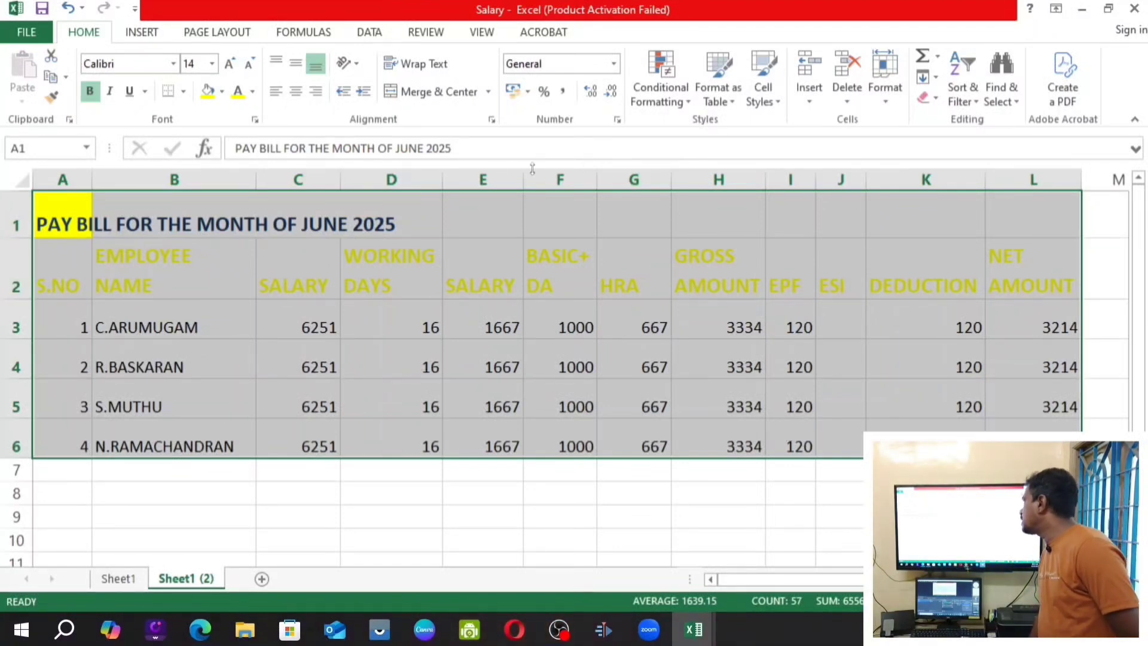
pyautogui.click(295, 72)
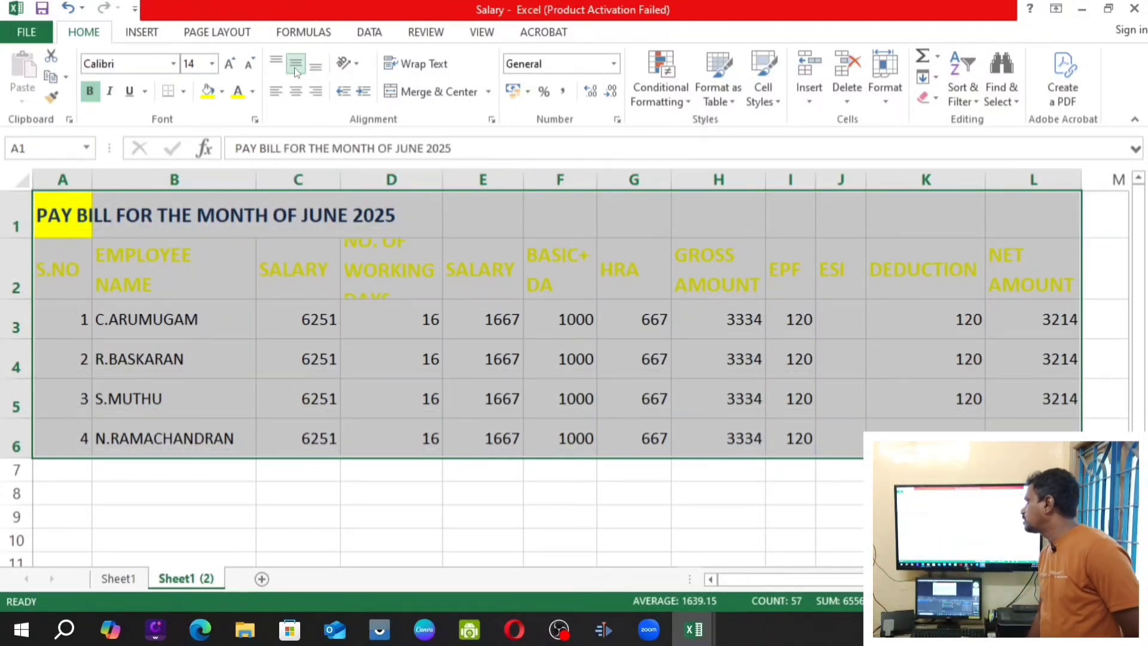
pyautogui.hotkey('ctrl', 'z')
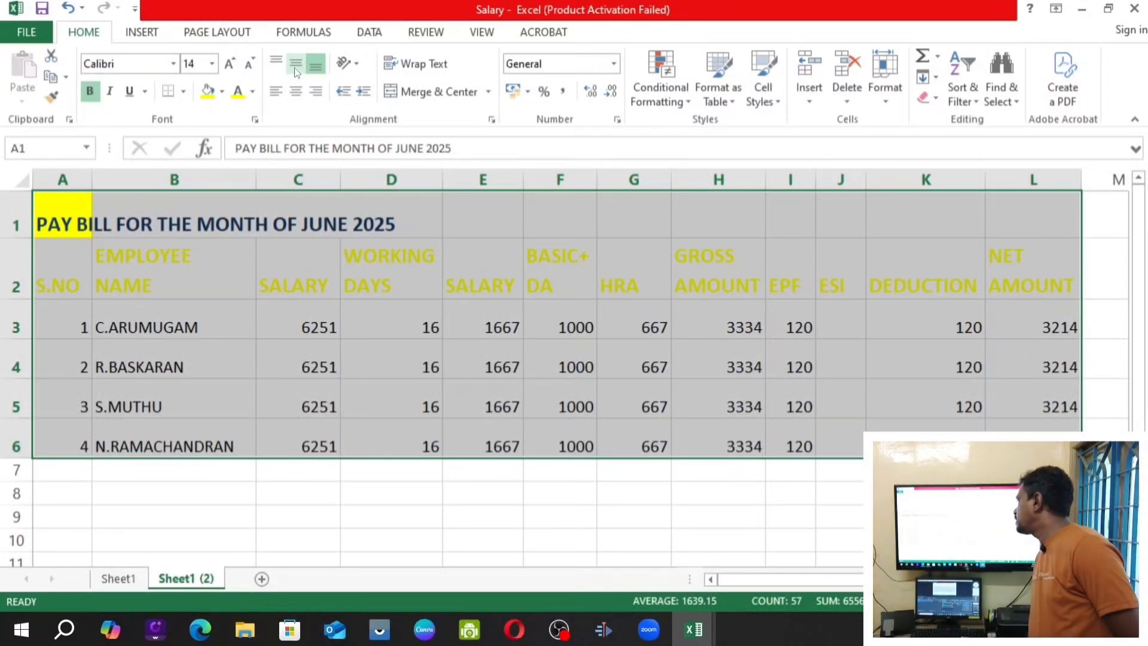
pyautogui.click(296, 72)
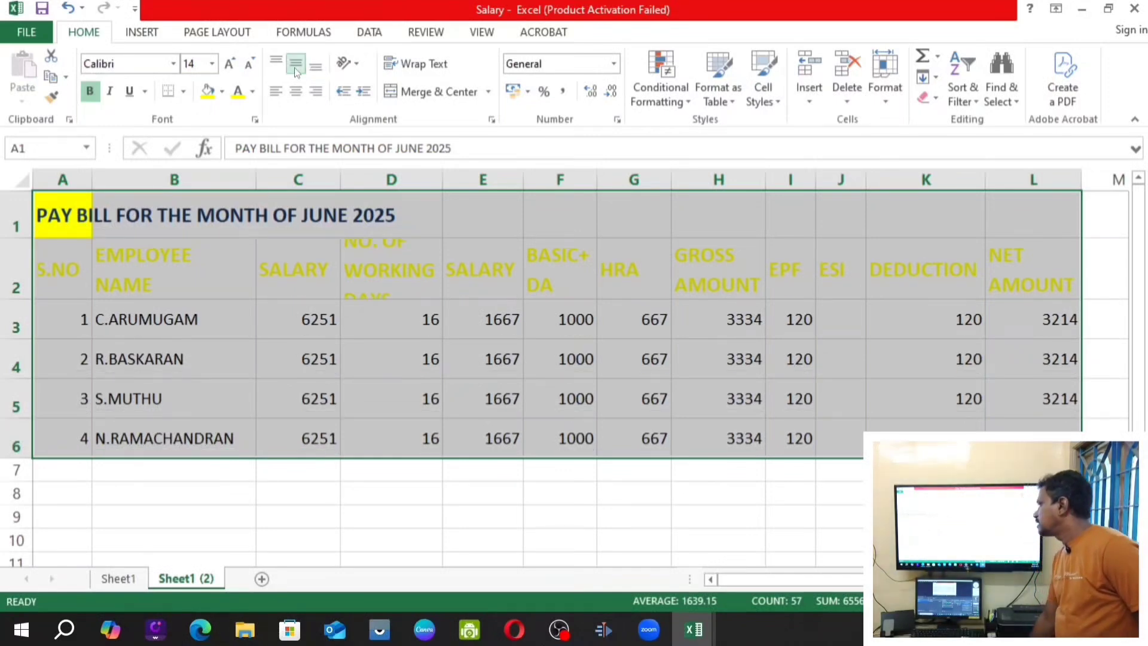
# Examine the vertical alignment of the title, the headings and the employee name and salary cells.
pyautogui.click(472, 336)
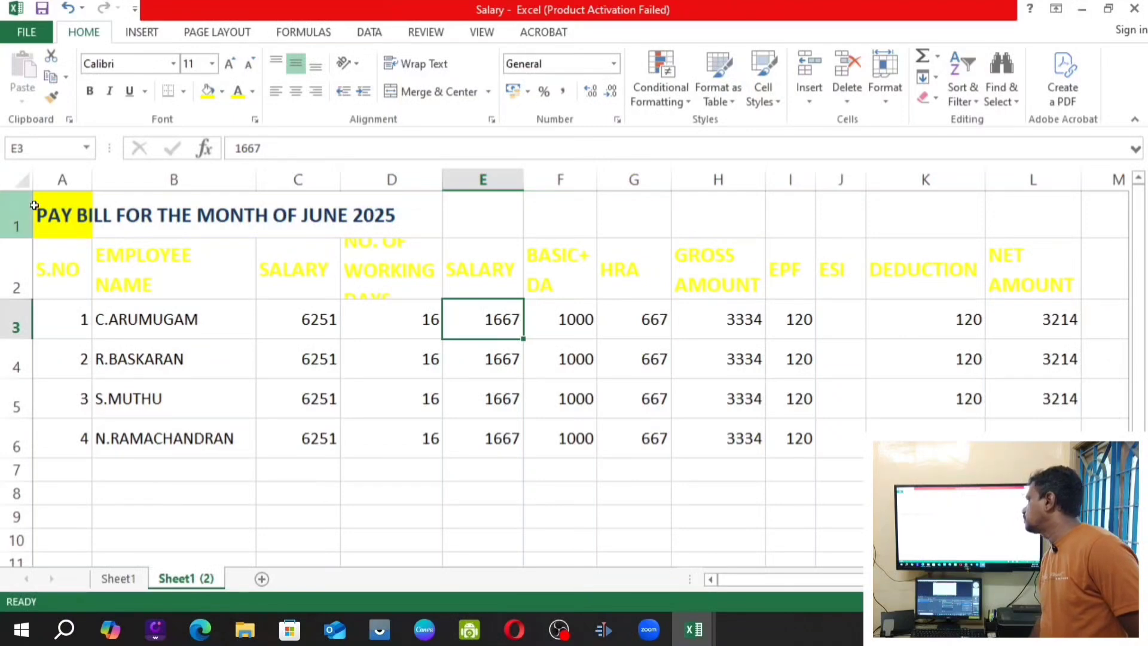
pyautogui.press('Up')
pyautogui.press('Left')
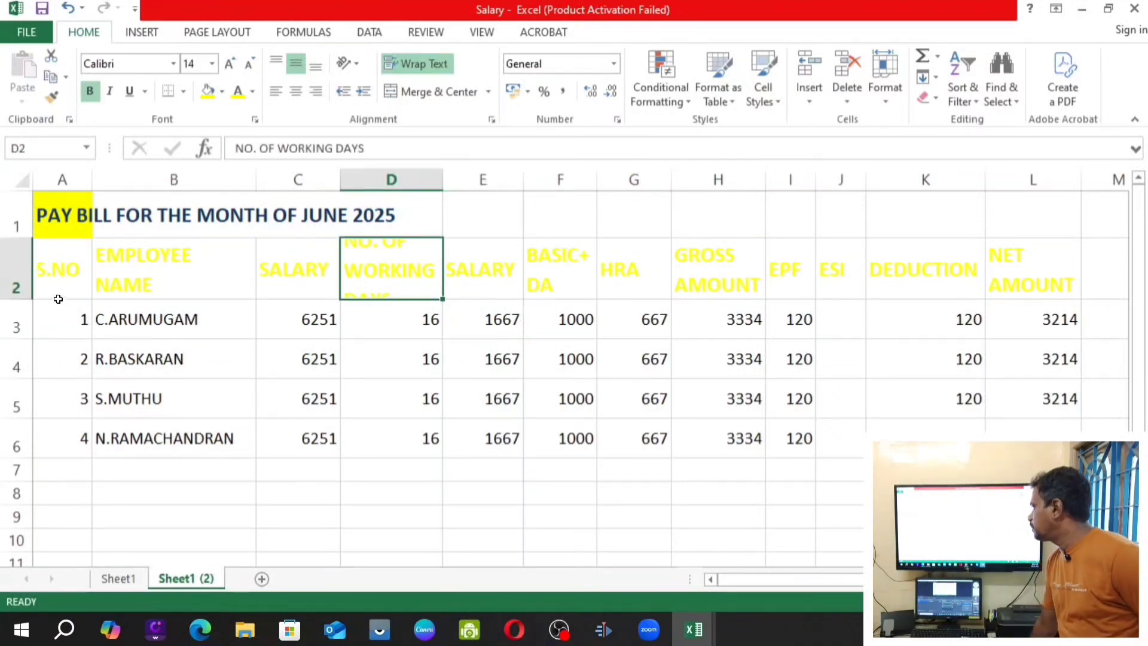
pyautogui.click(175, 326)
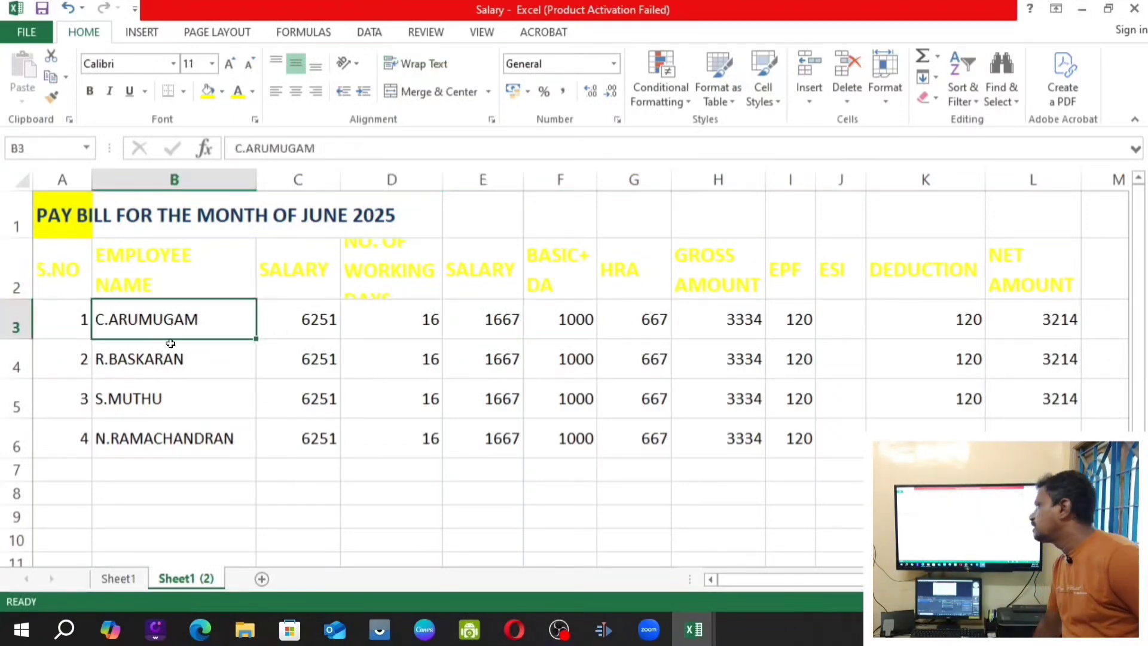
pyautogui.click(171, 354)
pyautogui.click(184, 399)
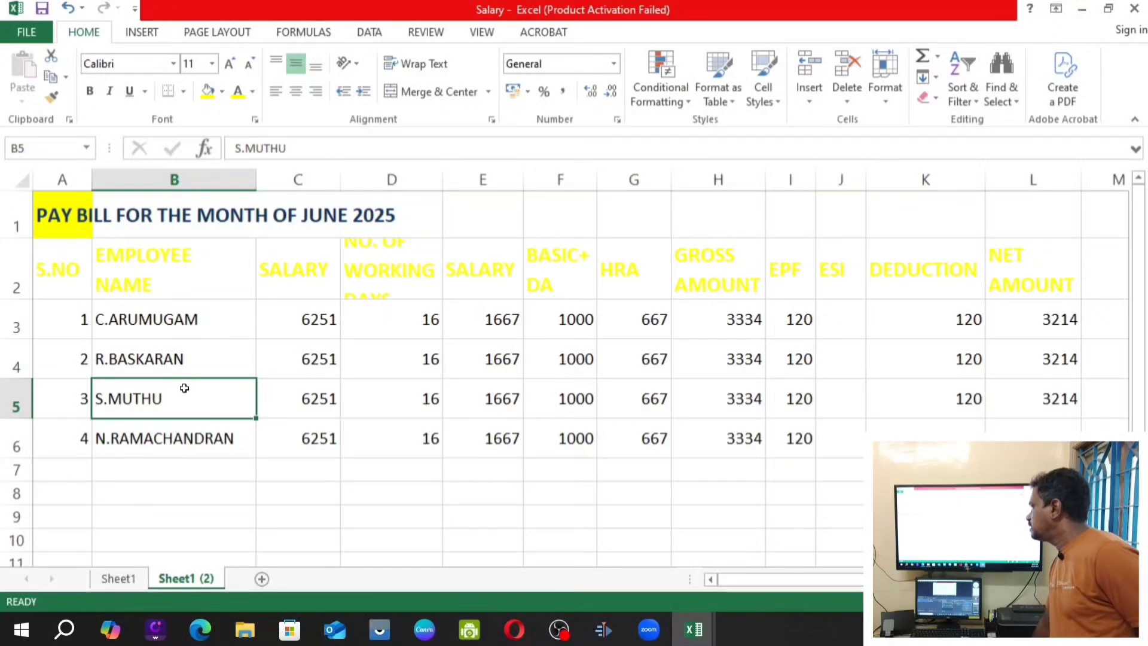
pyautogui.click(303, 361)
pyautogui.click(296, 320)
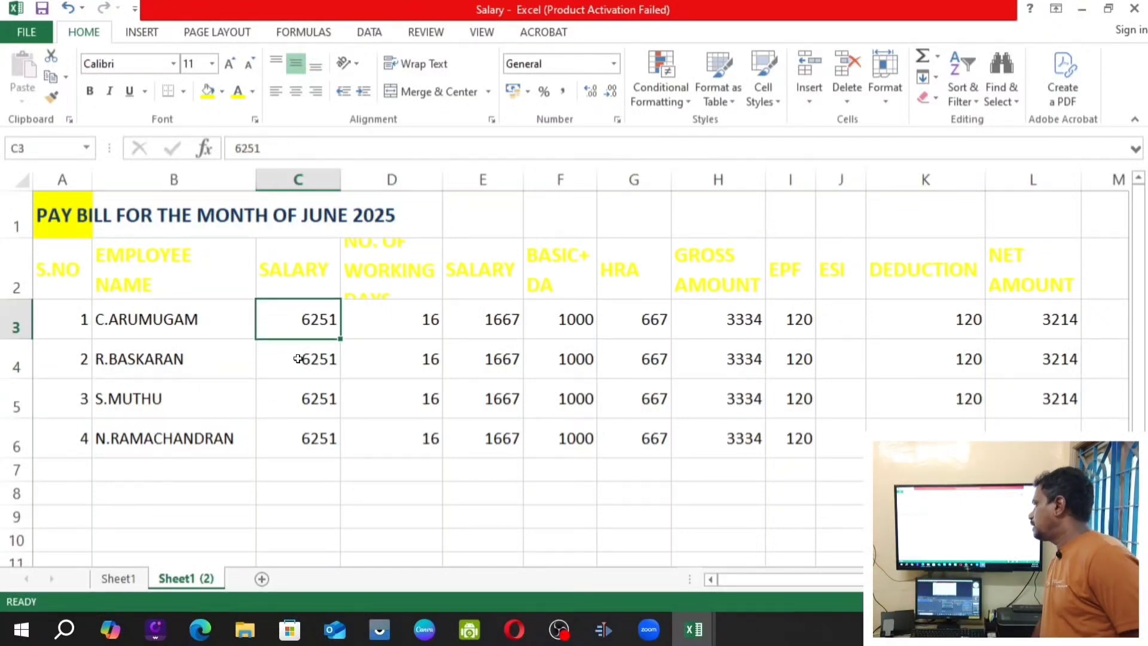
pyautogui.click(297, 363)
pyautogui.click(292, 411)
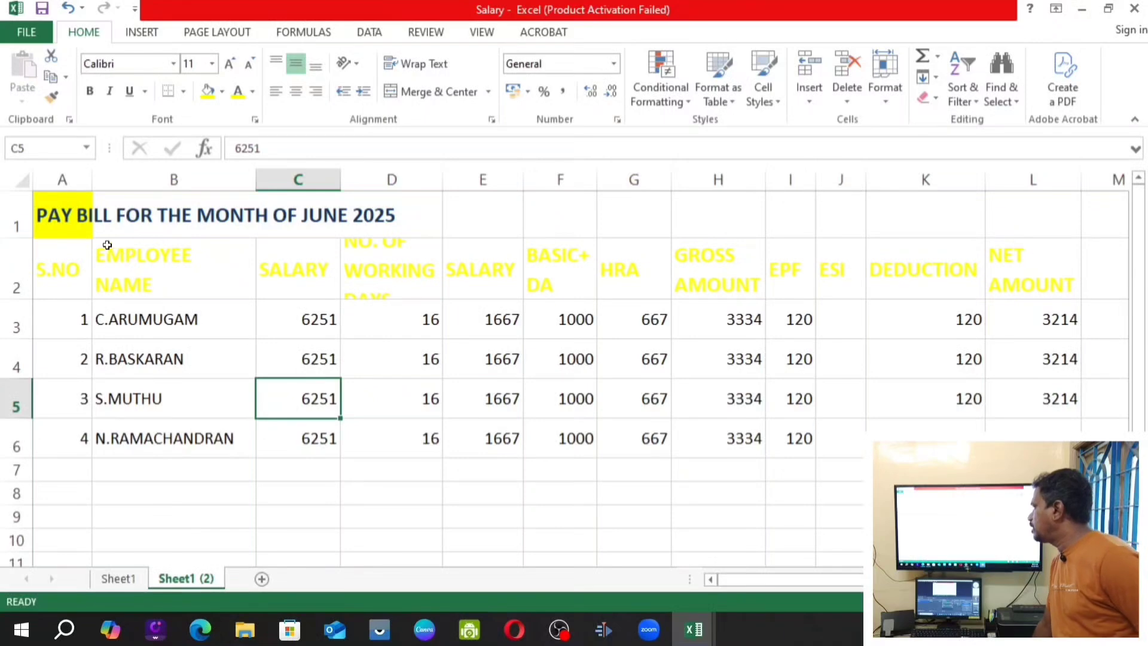
pyautogui.click(58, 267)
pyautogui.click(54, 224)
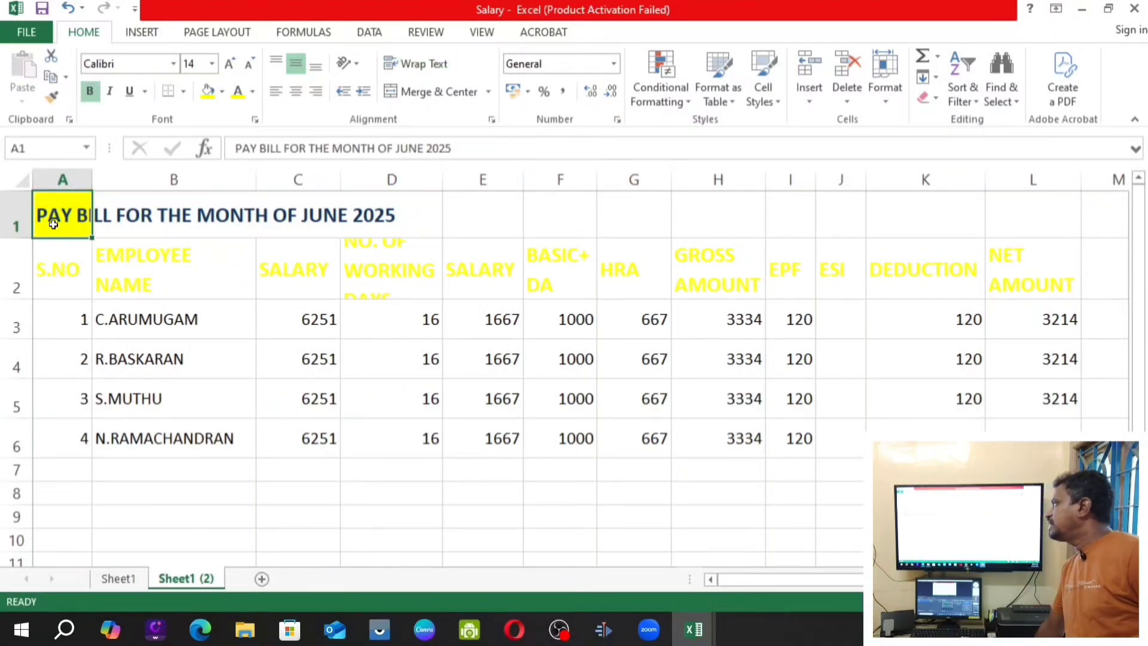
pyautogui.click(53, 264)
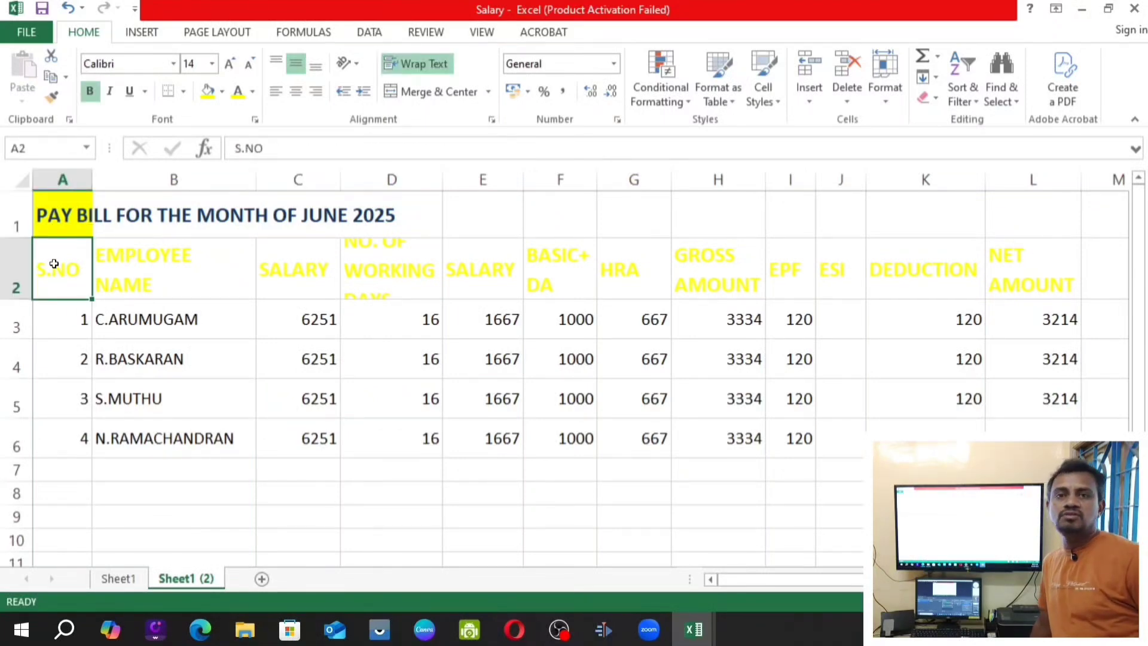
pyautogui.click(58, 223)
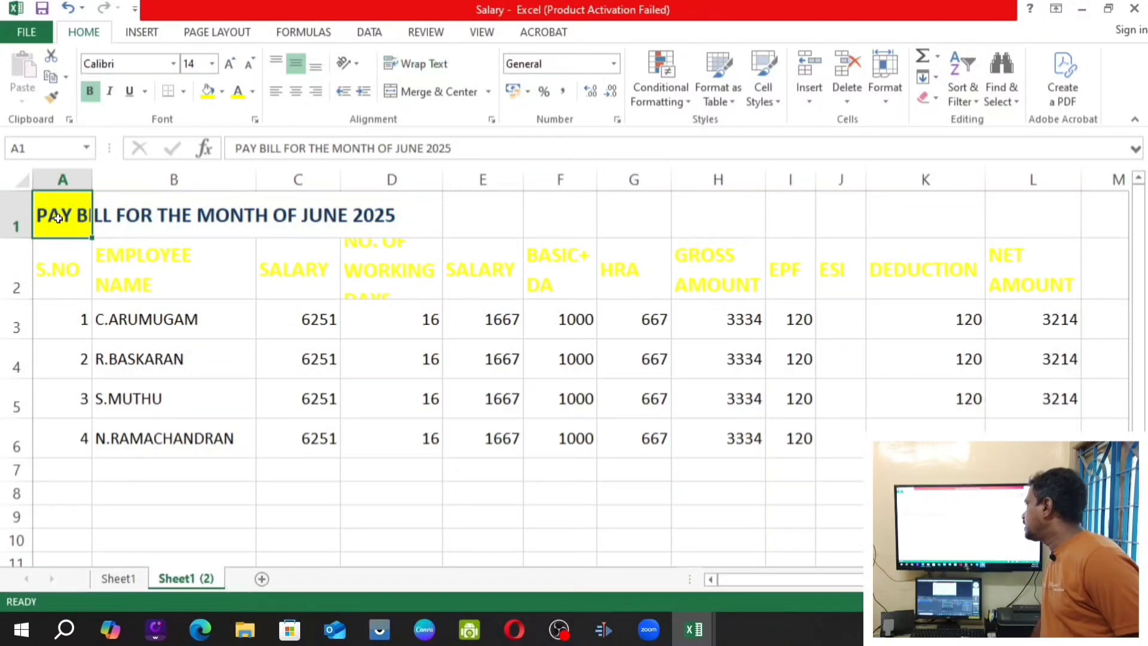
# Centre the row 2 headings A2:L2 horizontally.
pyautogui.moveTo(51, 267); pyautogui.dragTo(634, 266)
pyautogui.moveTo(828, 579); pyautogui.dragTo(720, 579)
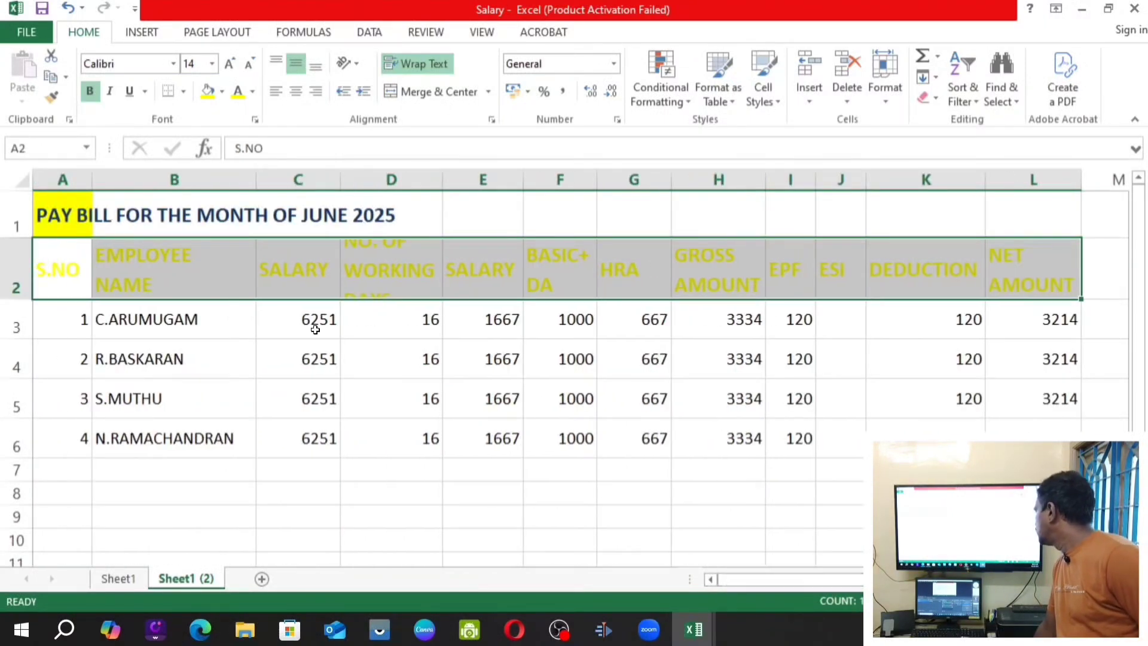
pyautogui.click(296, 92)
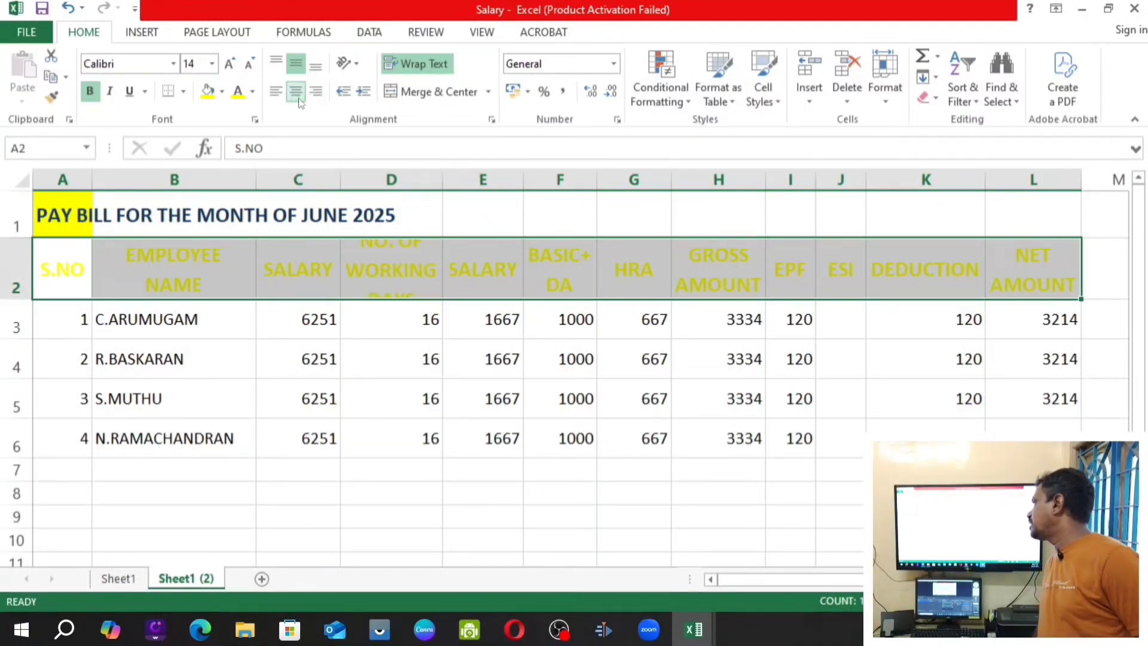
# Centre the serial numbers in A3:A6 horizontally.
pyautogui.click(156, 284)
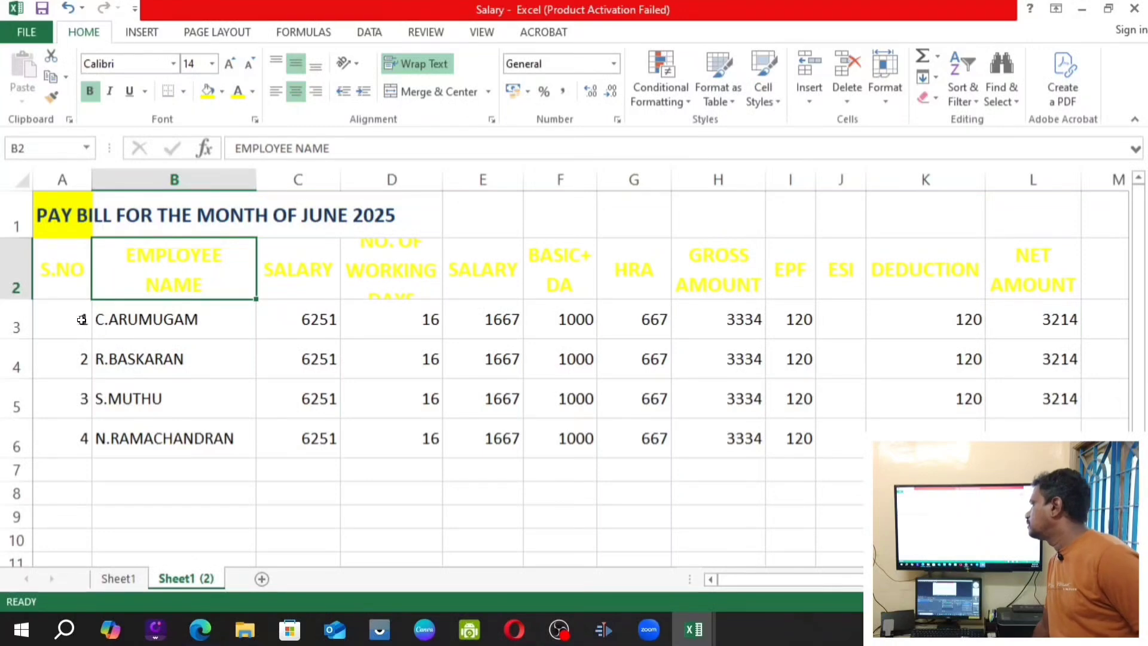
pyautogui.moveTo(82, 319); pyautogui.dragTo(58, 446)
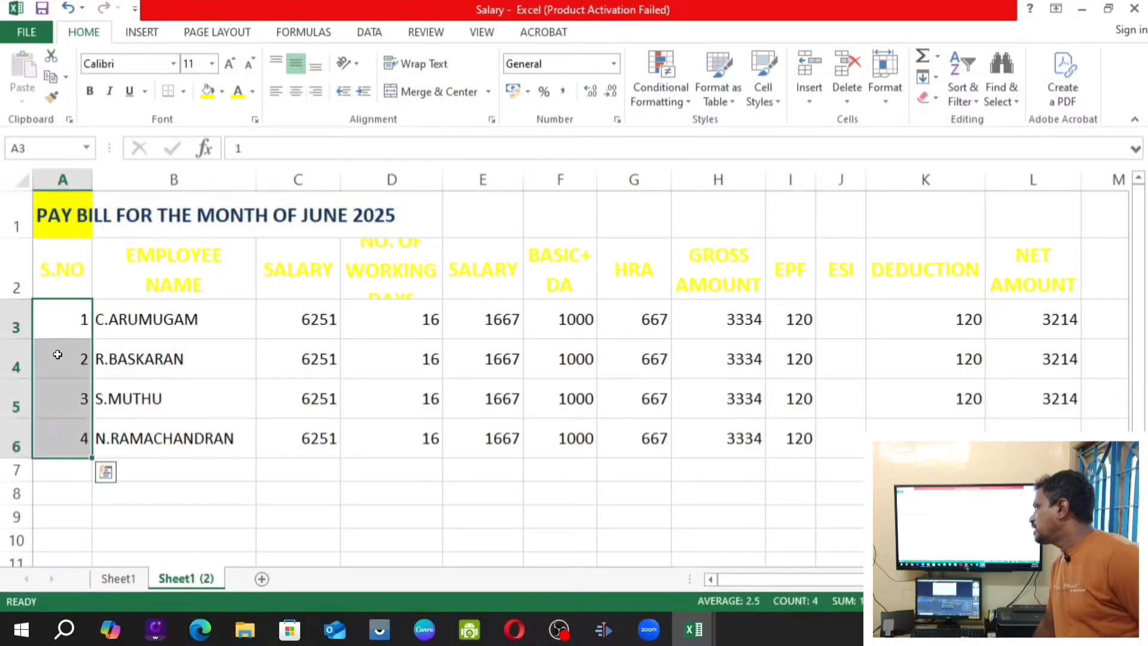
pyautogui.click(294, 91)
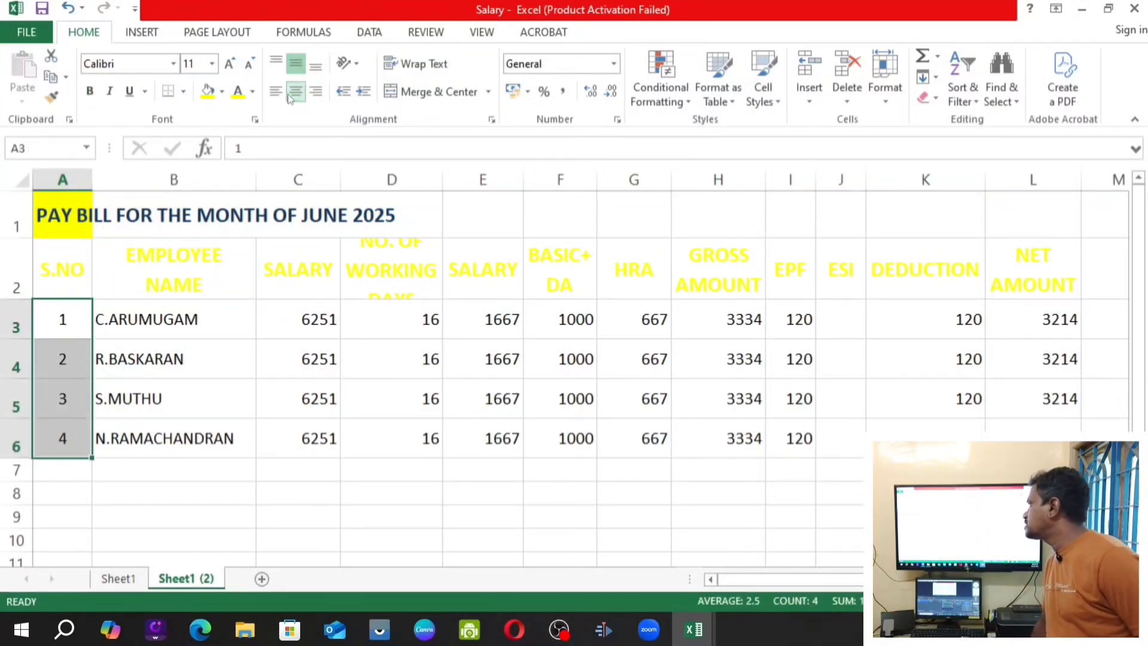
pyautogui.click(483, 398)
# Reduce the font size of the NO. OF WORKING DAYS heading in D2 to 10 so it fits its cell.
pyautogui.click(384, 269)
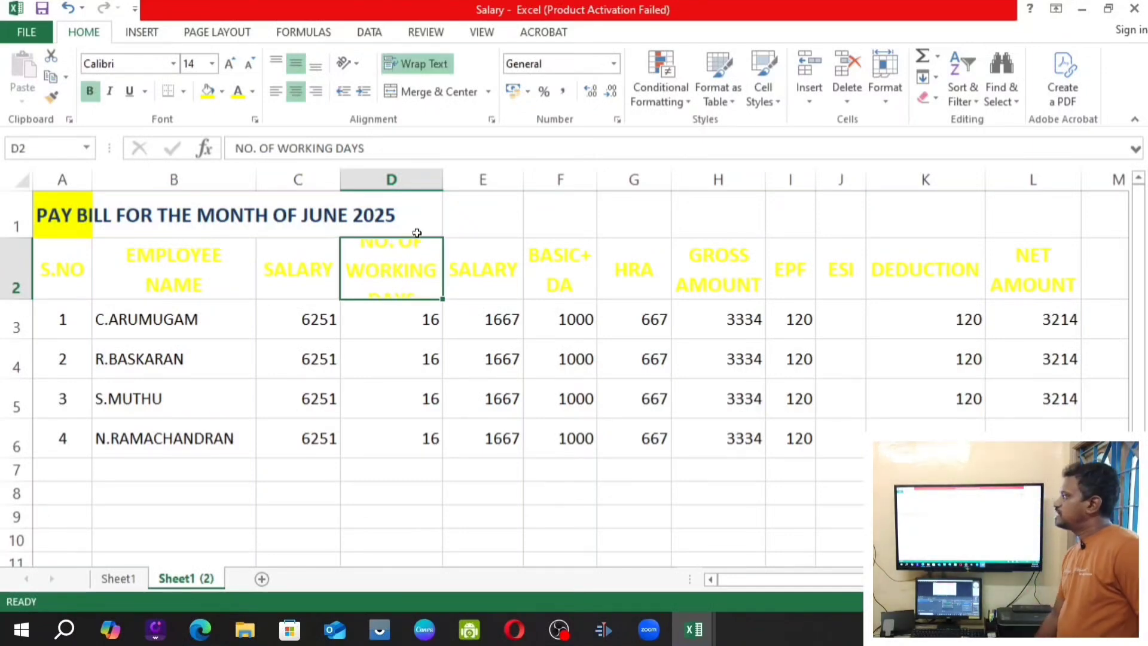
pyautogui.click(248, 65)
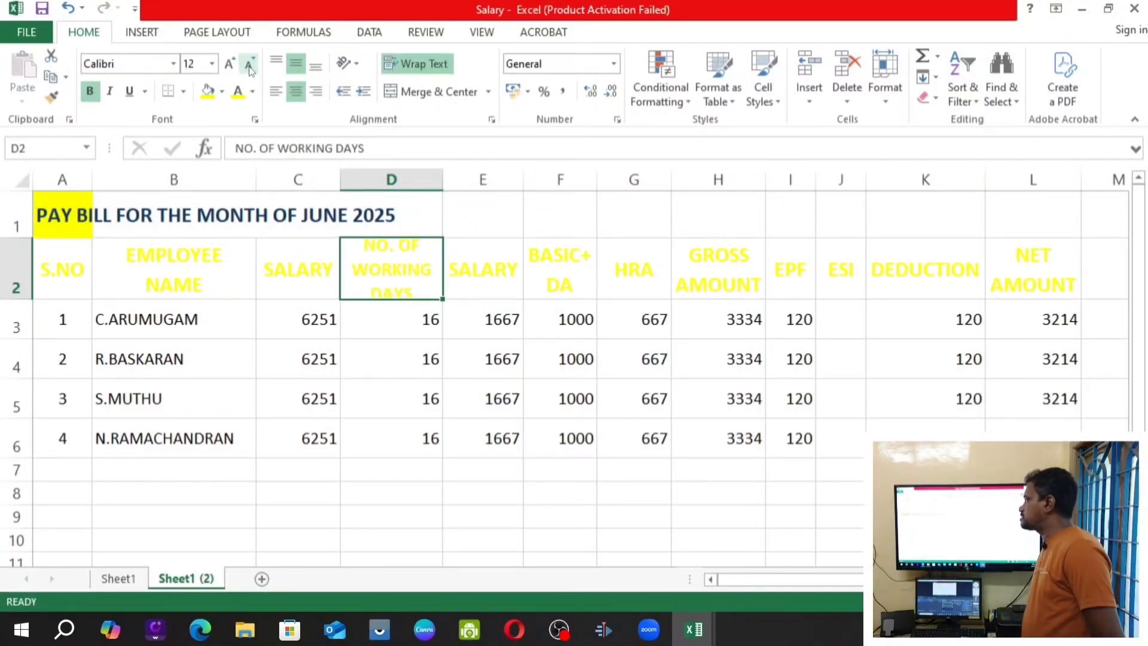
pyautogui.click(249, 64)
pyautogui.click(249, 65)
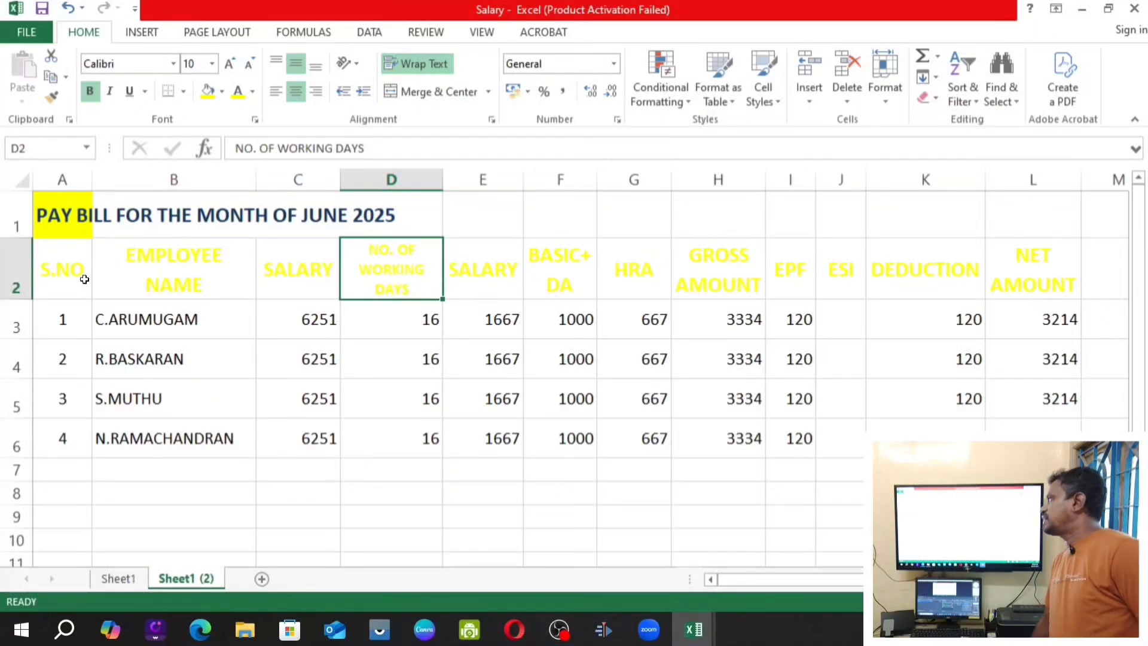
# Change the font colour of the row 2 headings A2:L2 to red.
pyautogui.moveTo(79, 273); pyautogui.dragTo(989, 287)
pyautogui.click(658, 365)
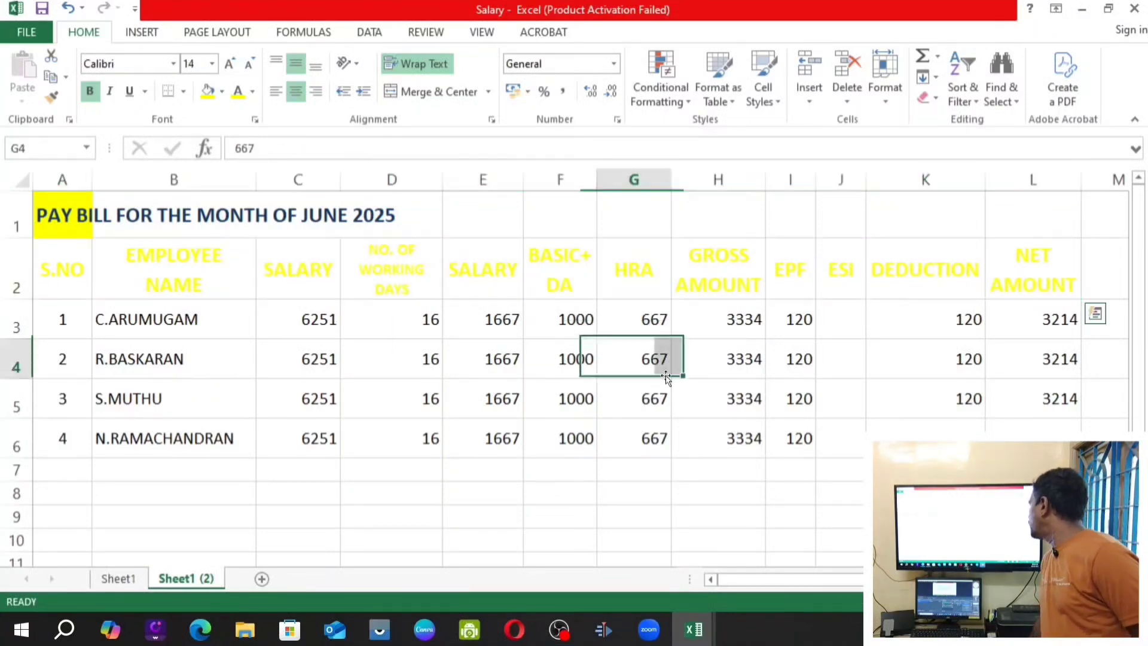
pyautogui.moveTo(67, 281); pyautogui.dragTo(997, 277)
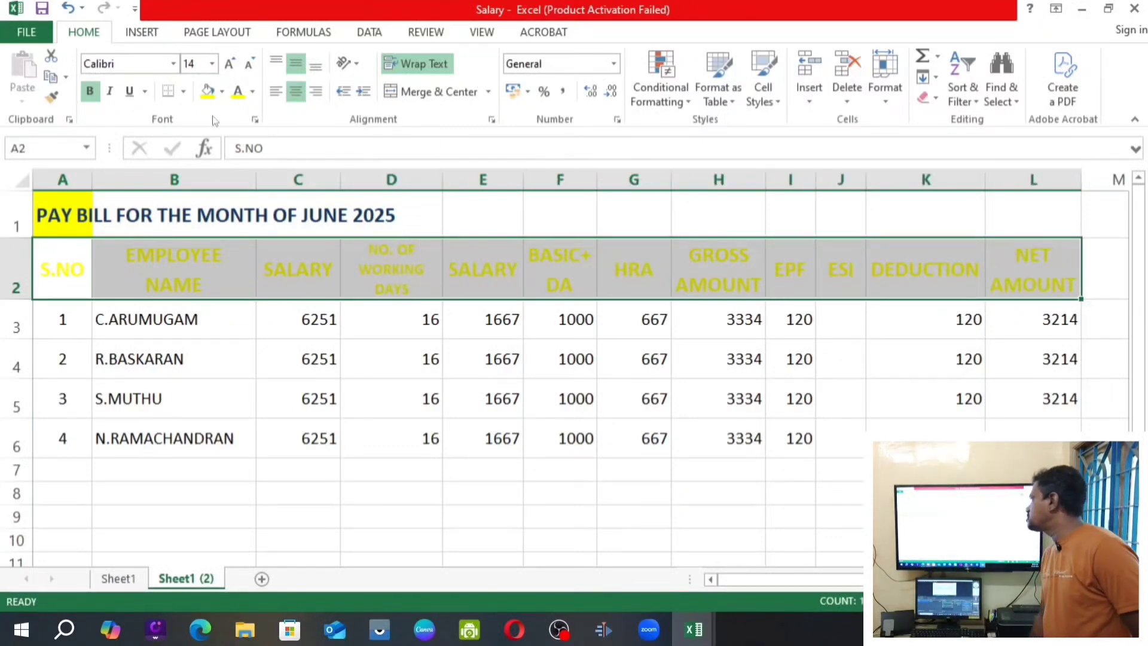
pyautogui.click(252, 93)
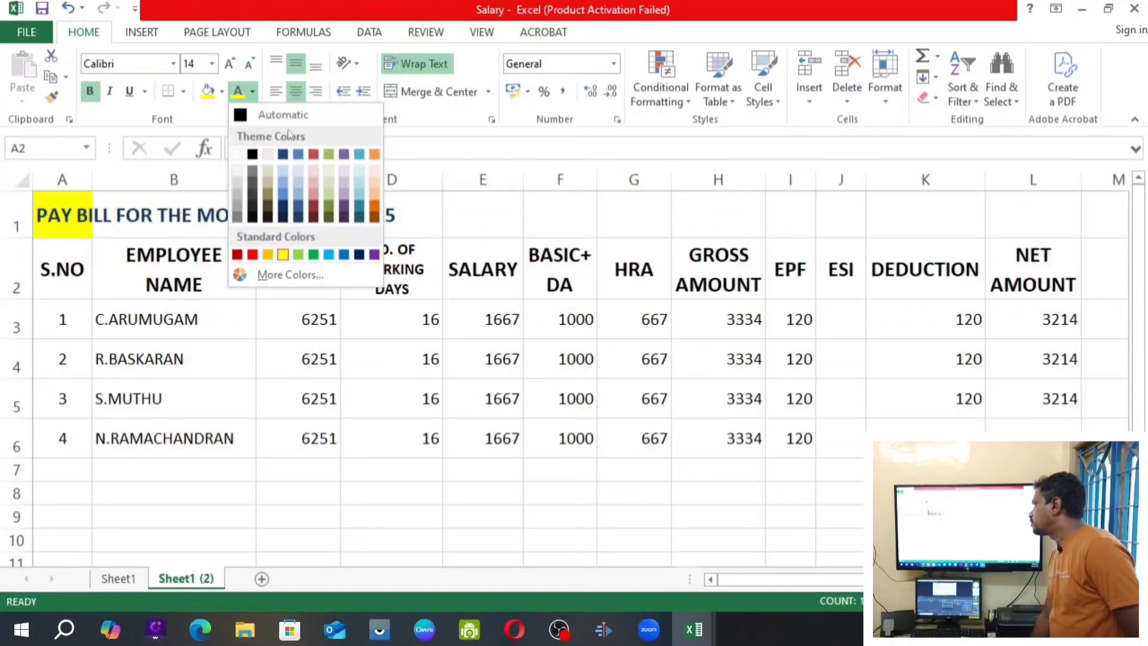
pyautogui.click(259, 254)
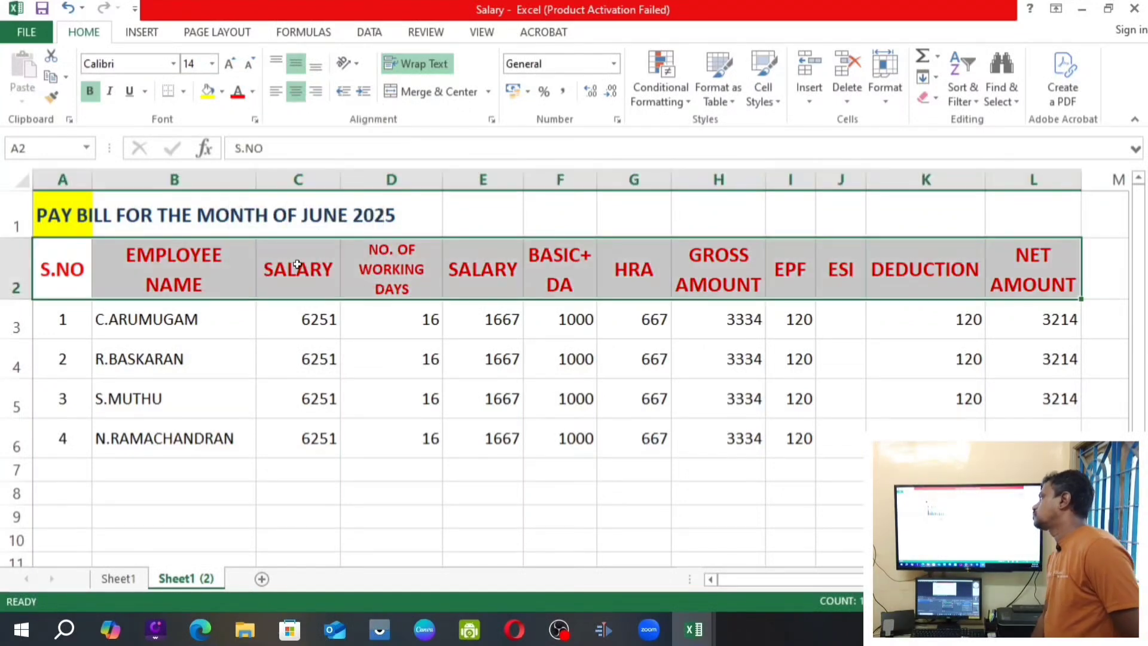
pyautogui.click(418, 363)
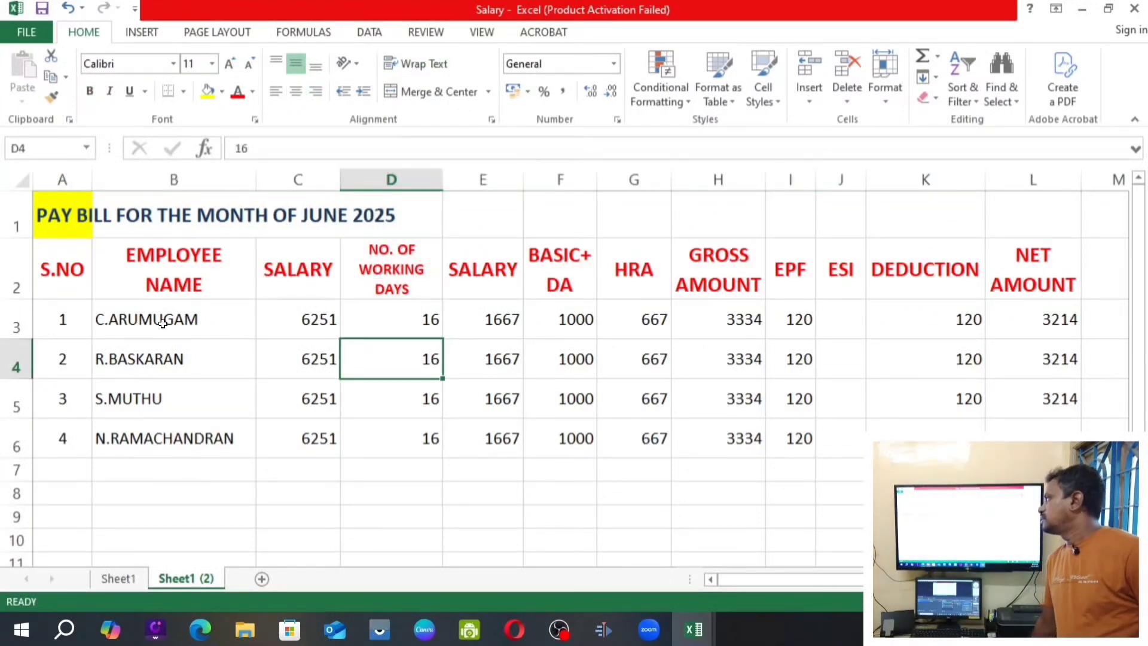
pyautogui.click(173, 470)
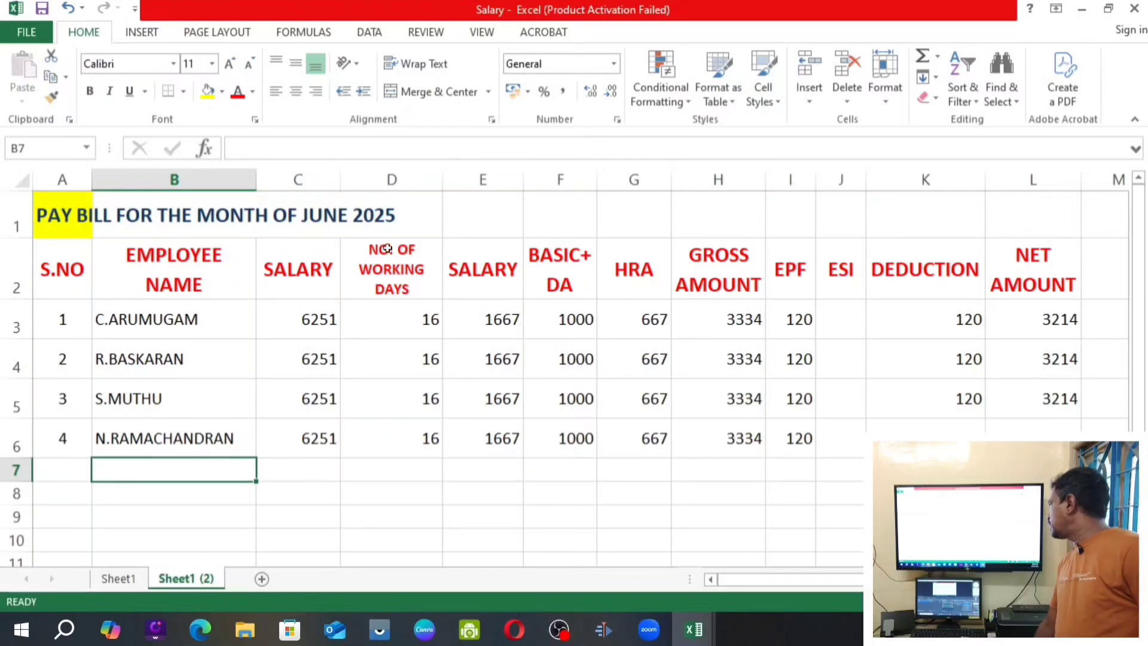
# Merge and centre the title PAY BILL FOR THE MONTH OF JUNE 2025 across A1:L1.
pyautogui.click(57, 201)
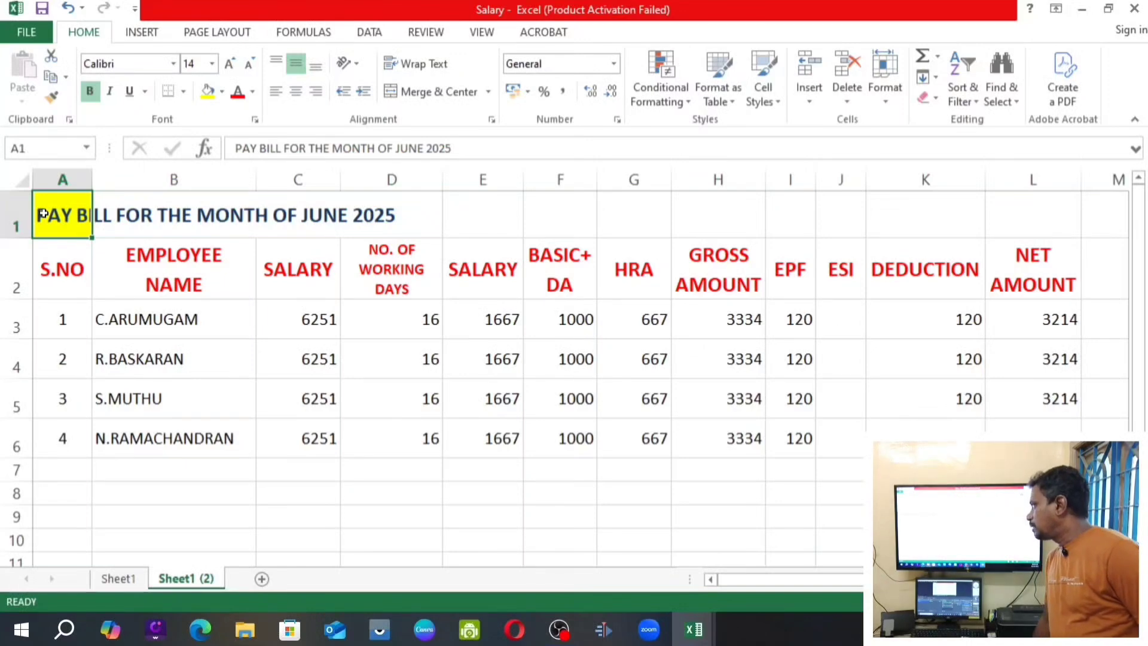
pyautogui.moveTo(43, 213); pyautogui.dragTo(1043, 197)
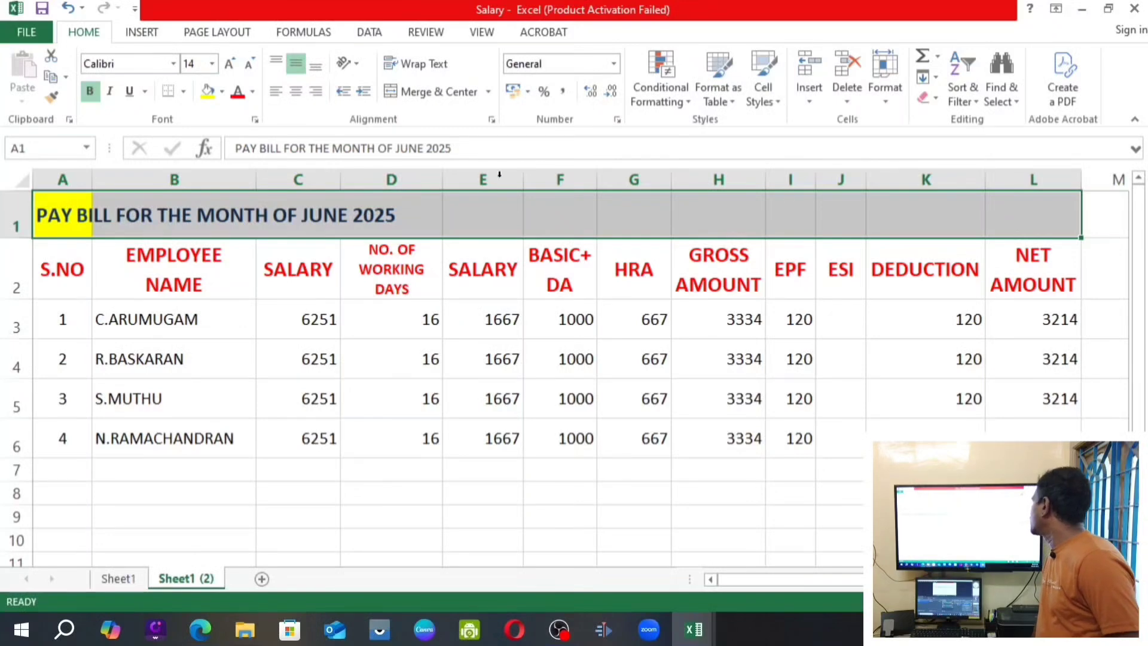
pyautogui.click(421, 96)
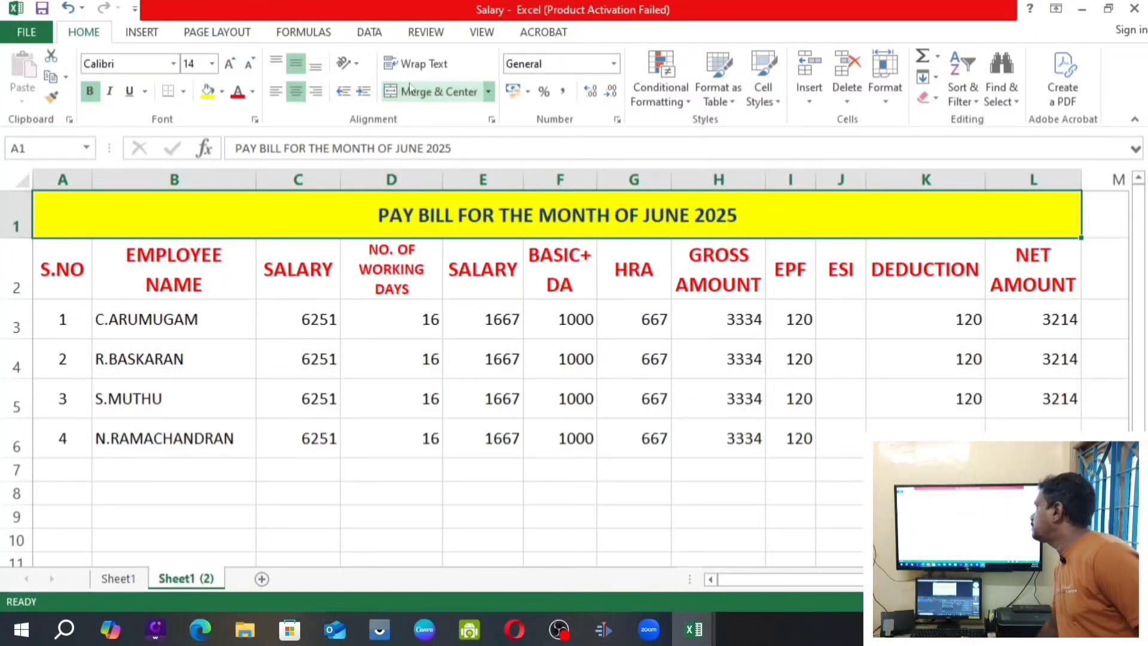
pyautogui.click(369, 433)
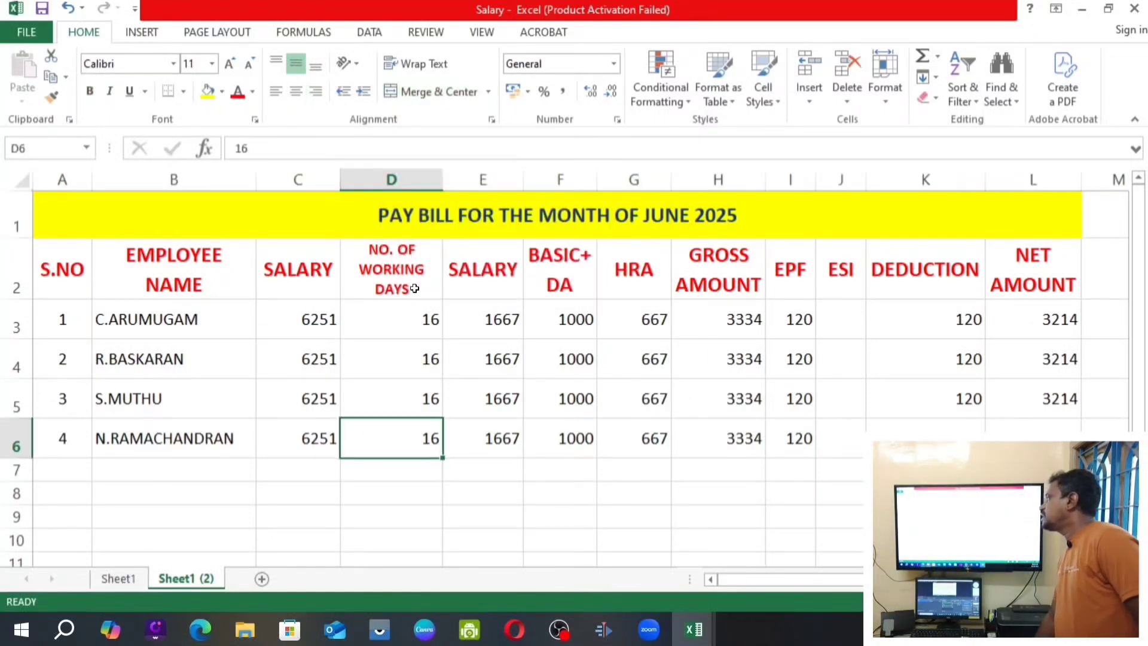
pyautogui.click(436, 218)
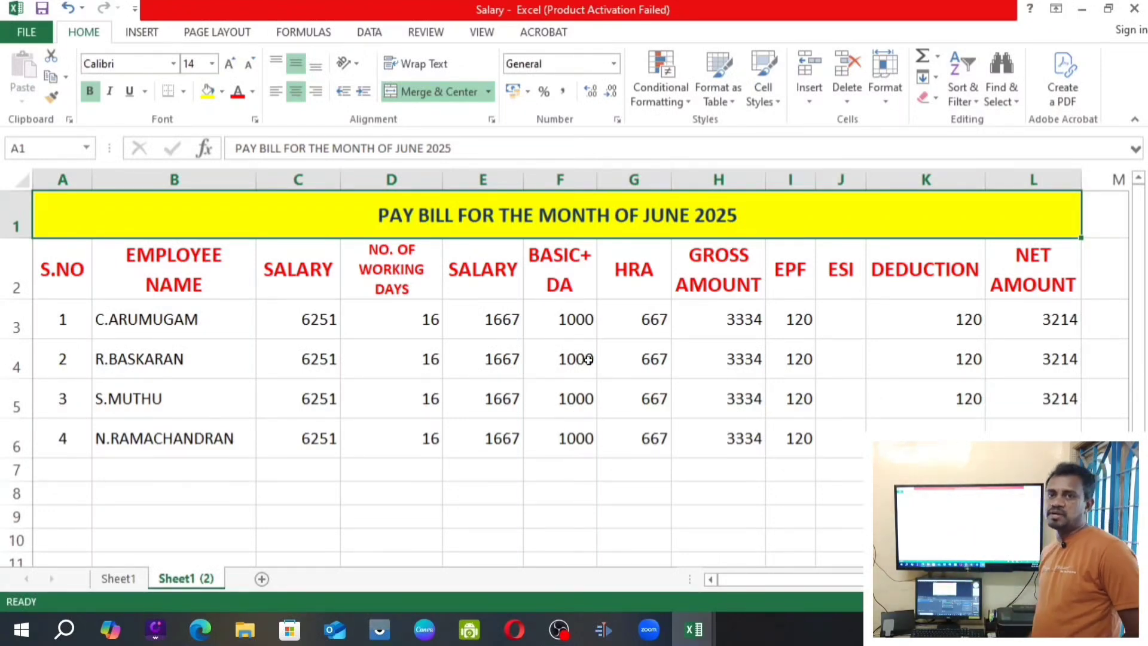
pyautogui.click(468, 263)
pyautogui.click(483, 225)
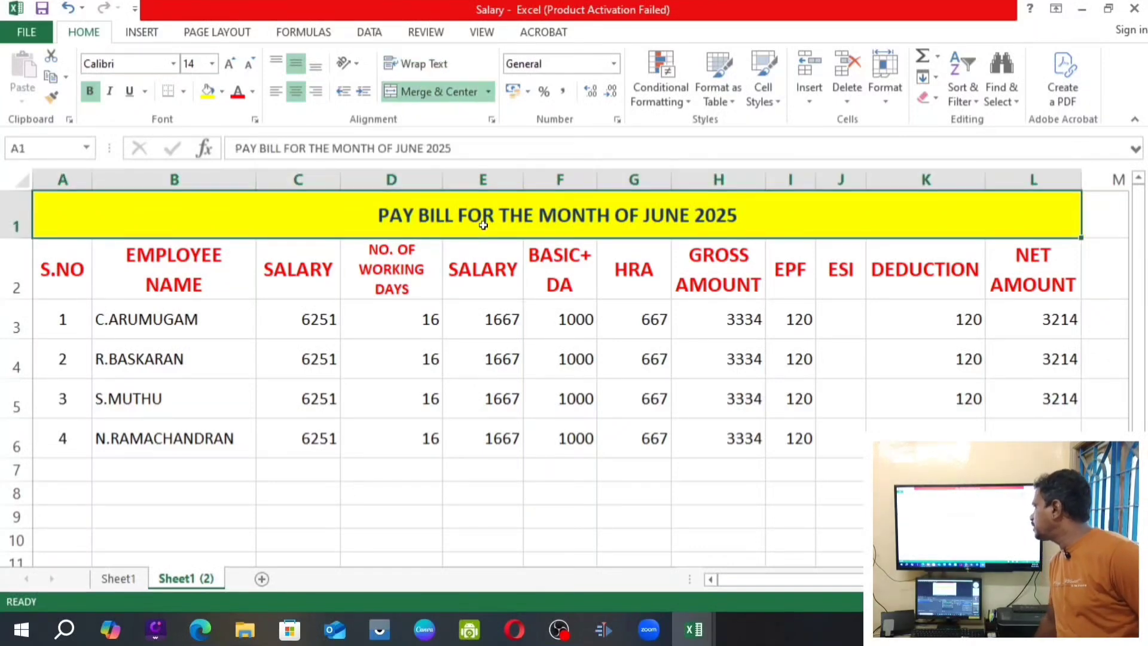
pyautogui.click(466, 260)
pyautogui.click(448, 213)
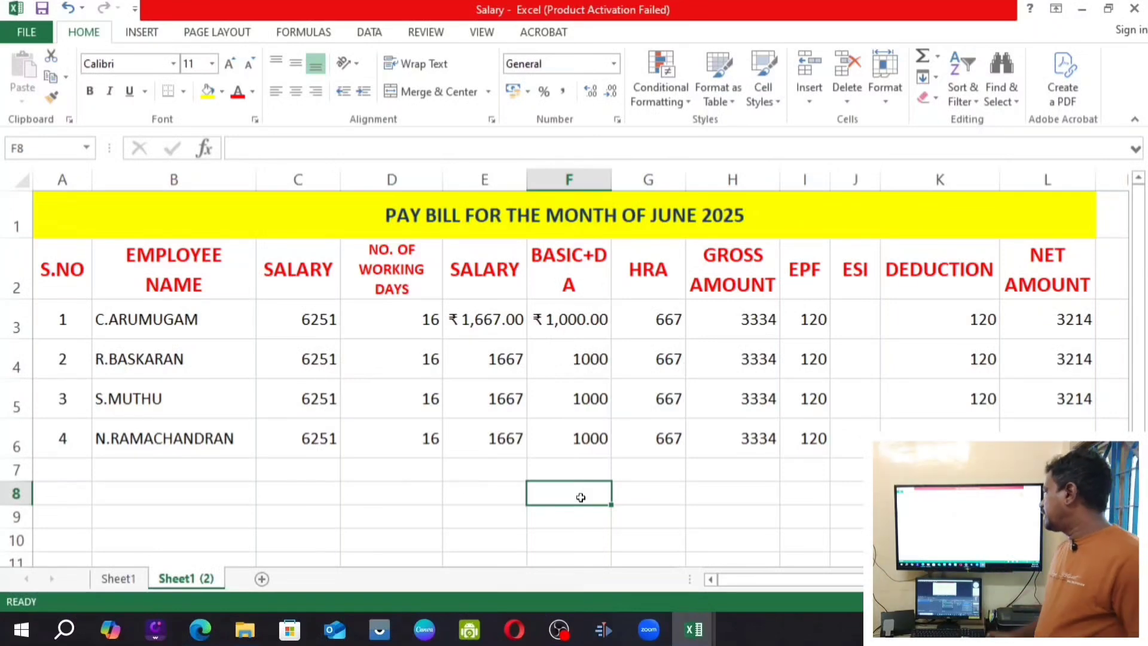
# Compare the number formats of the BASIC+DA amounts in F3 and F4.
pyautogui.click(616, 349)
pyautogui.click(598, 352)
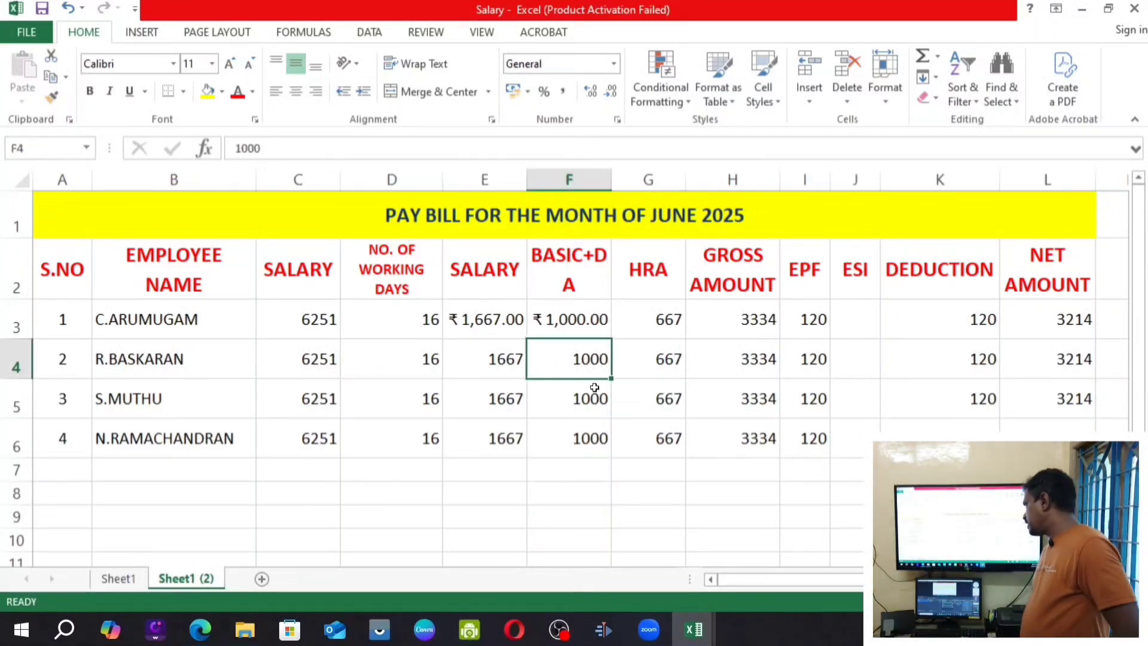
pyautogui.click(576, 319)
pyautogui.click(590, 356)
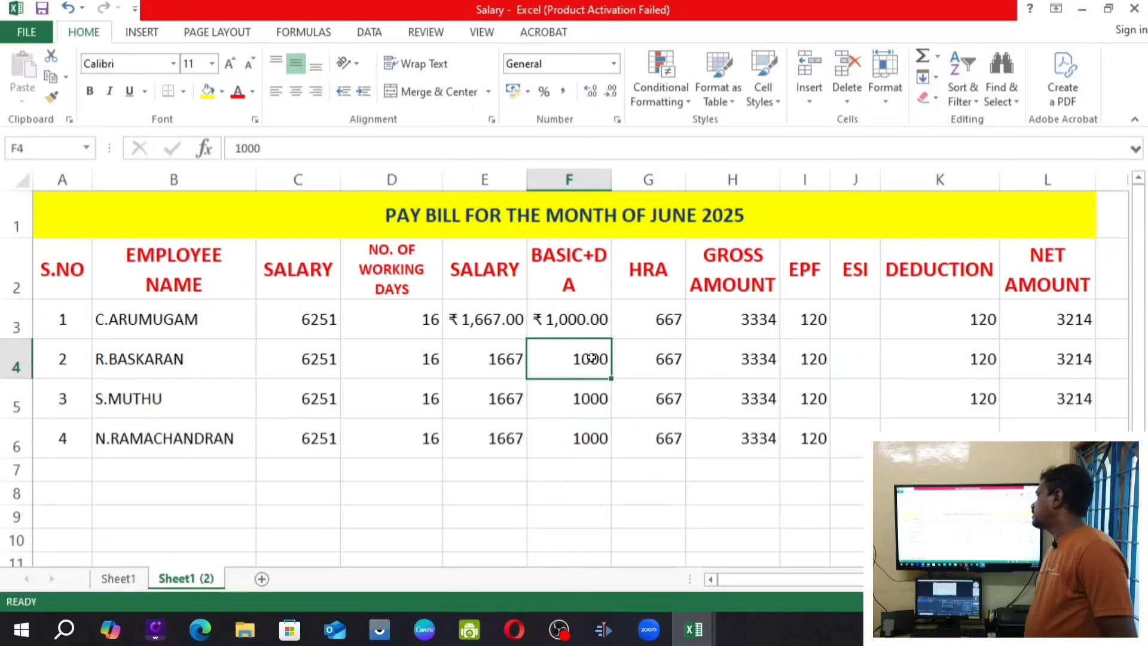
pyautogui.click(566, 323)
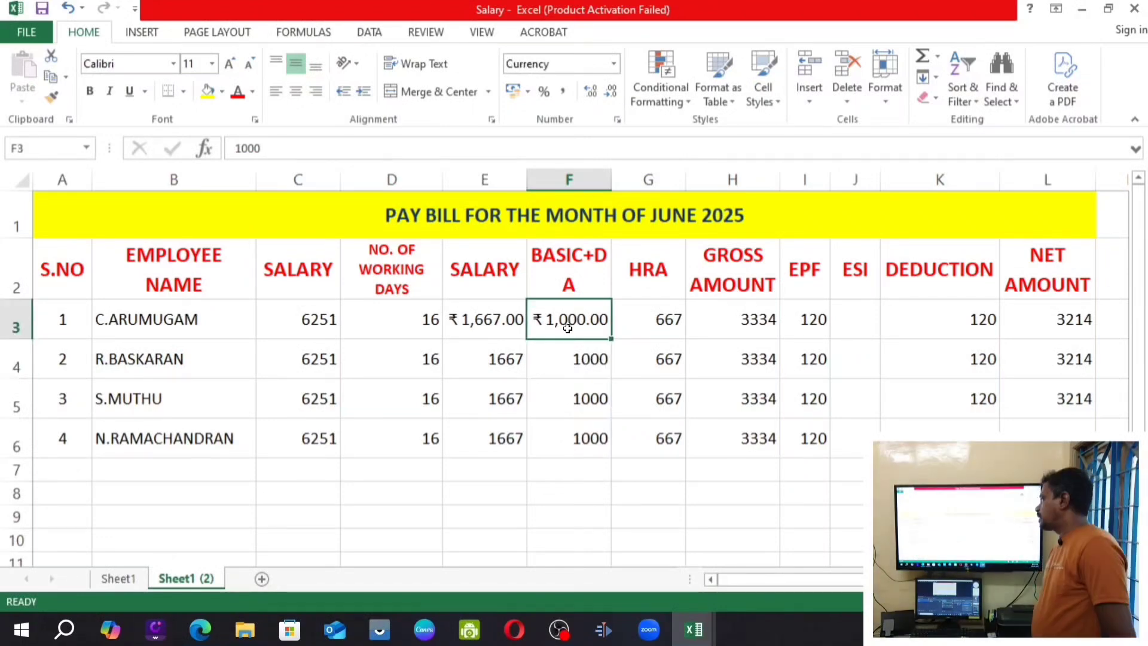
pyautogui.click(589, 359)
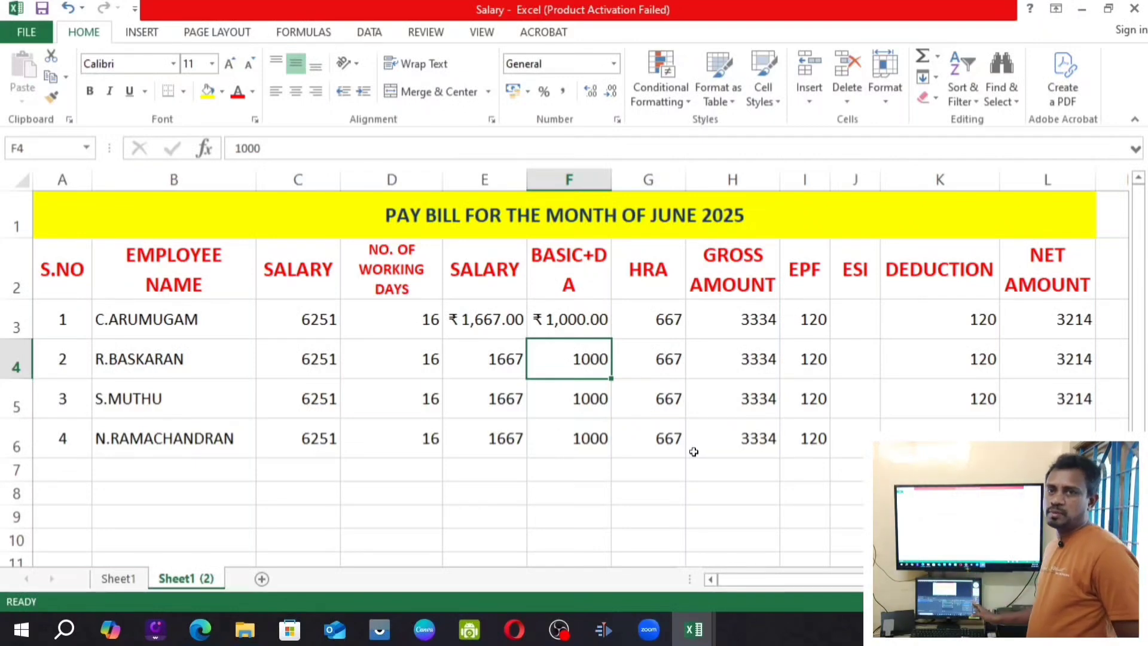
pyautogui.click(605, 319)
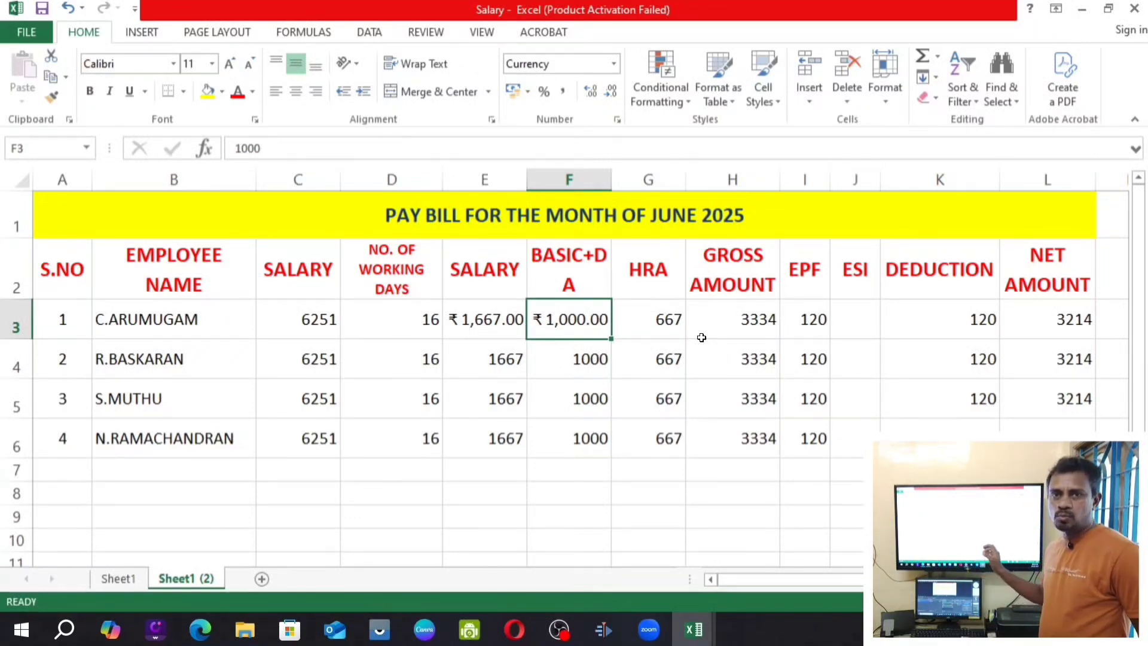
# Format the BASIC+DA amount in F4 as Currency.
pyautogui.click(584, 352)
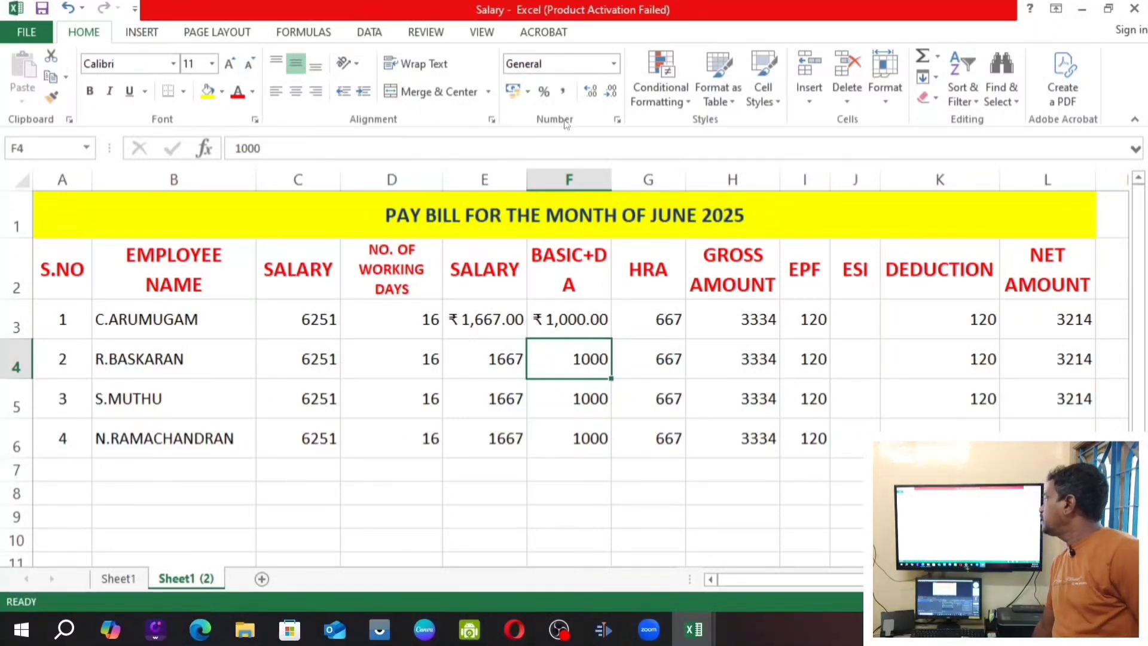
pyautogui.click(612, 66)
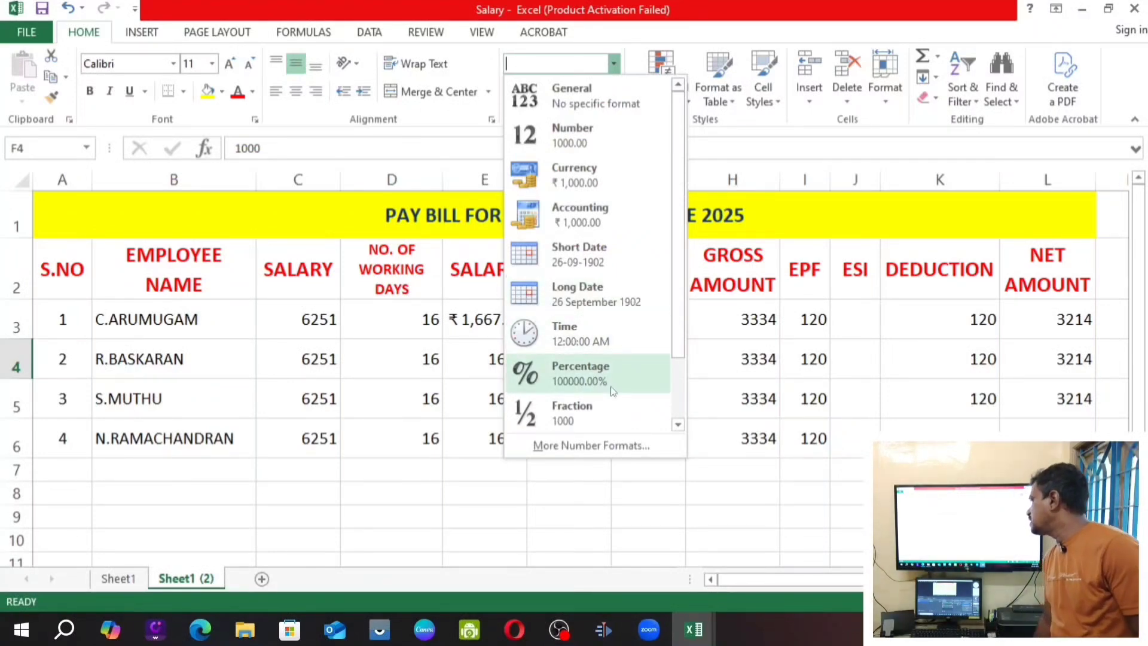
pyautogui.scroll(-2, 669, 323)
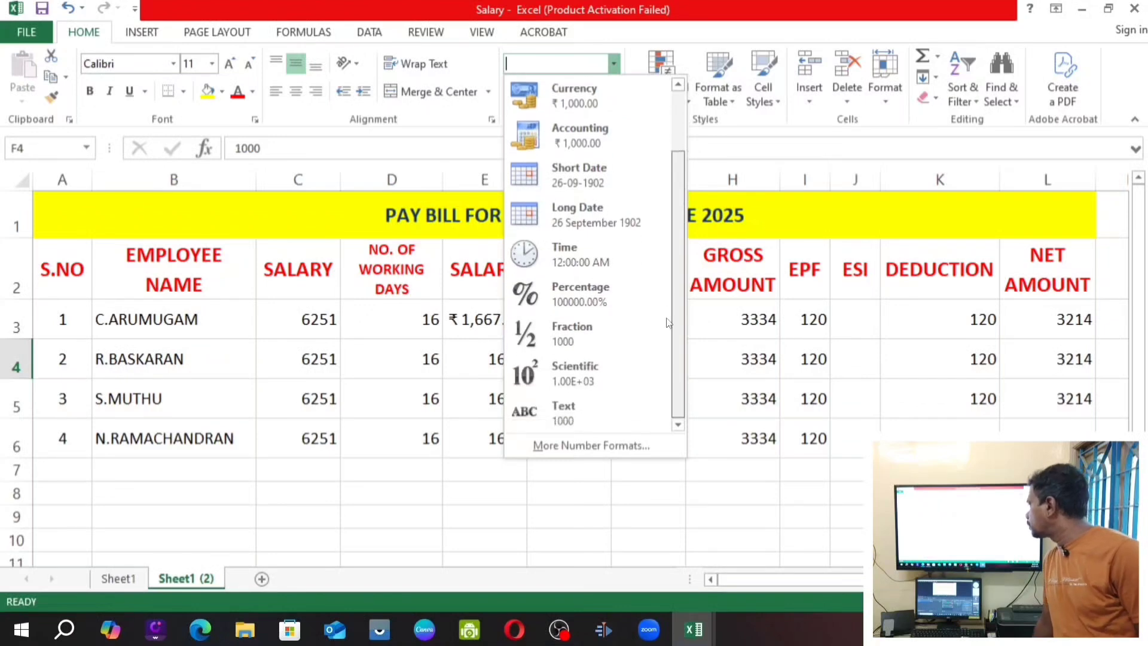
pyautogui.scroll(2, 668, 323)
pyautogui.click(546, 370)
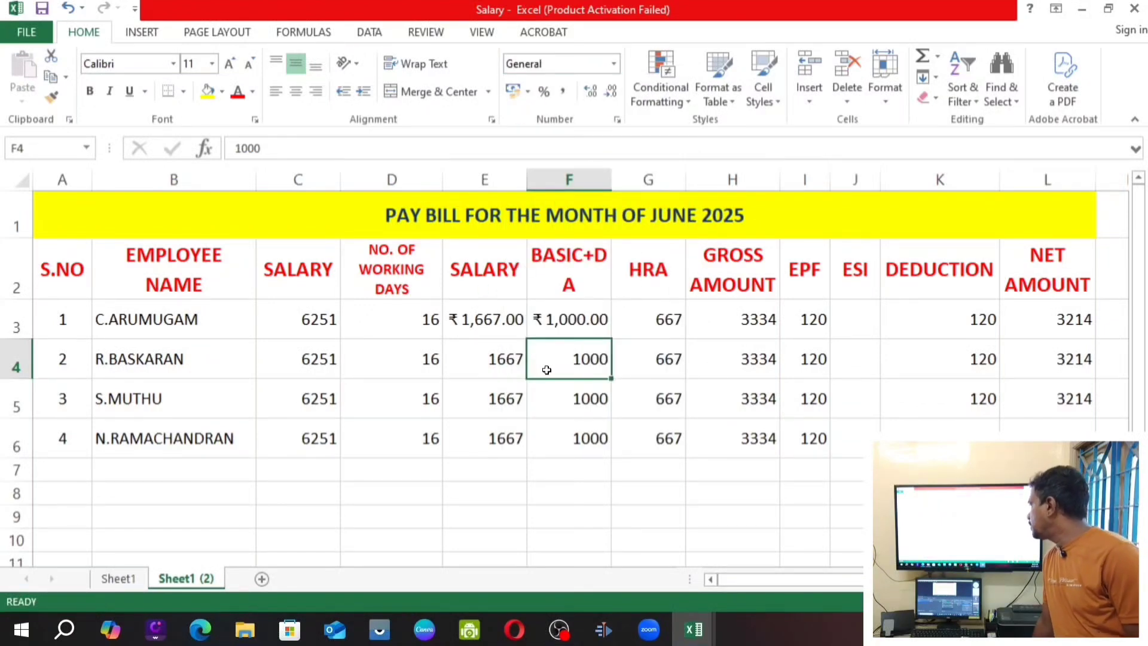
pyautogui.click(613, 67)
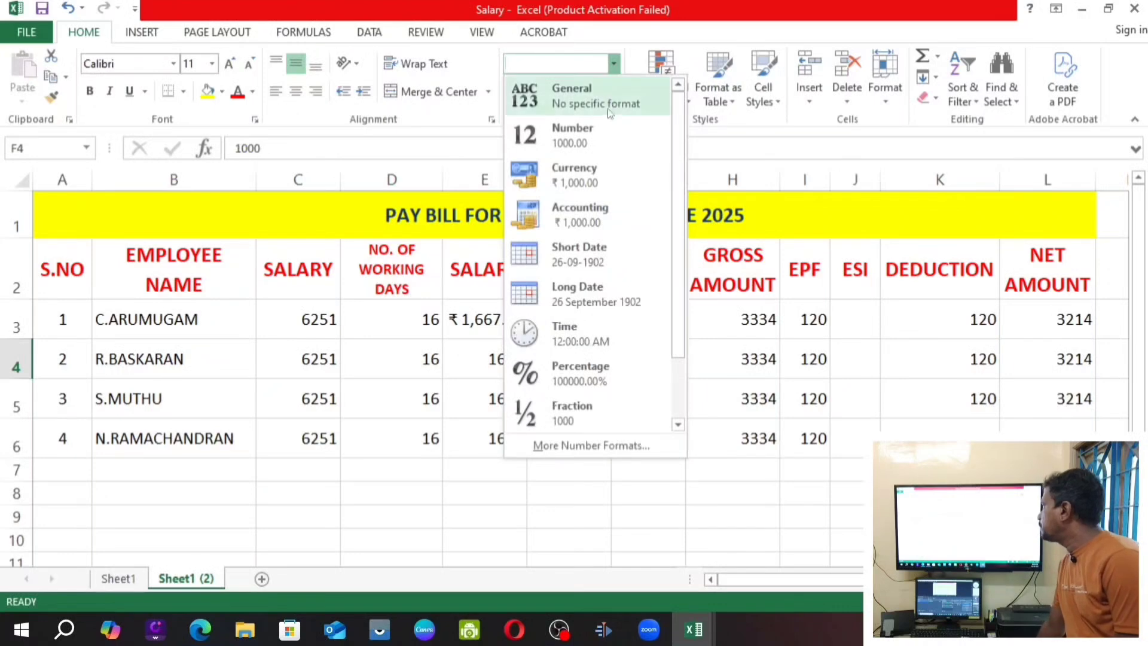
pyautogui.click(598, 177)
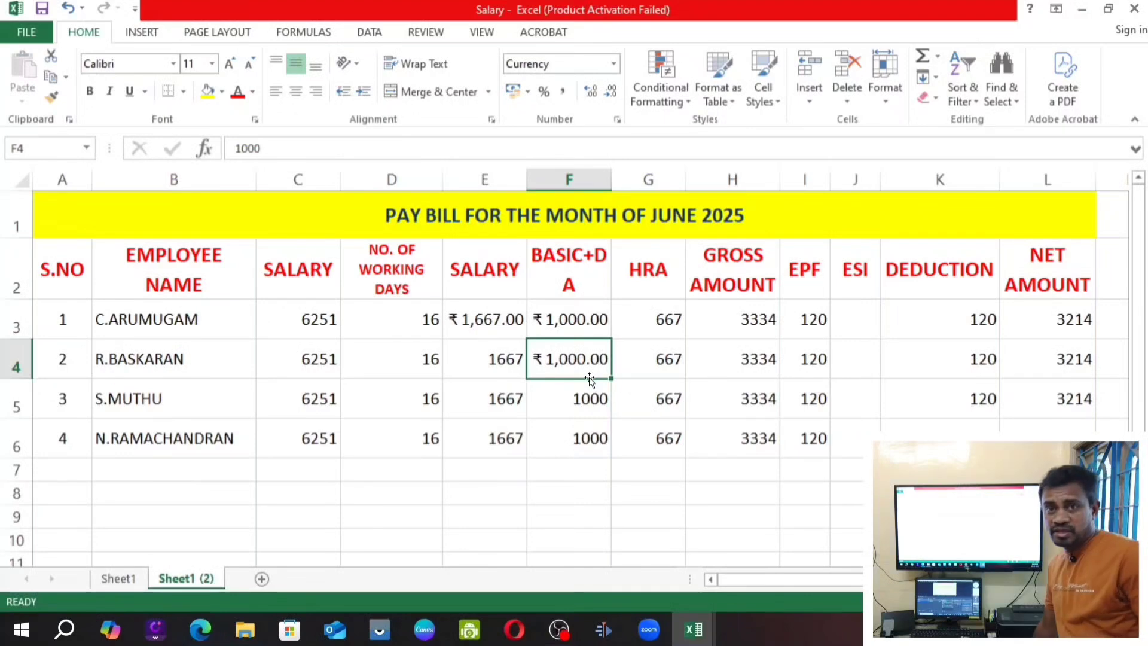
# Choose the Currency format for the BASIC+DA amount in F5, previewing 0 decimal places before restoring 2.
pyautogui.click(567, 414)
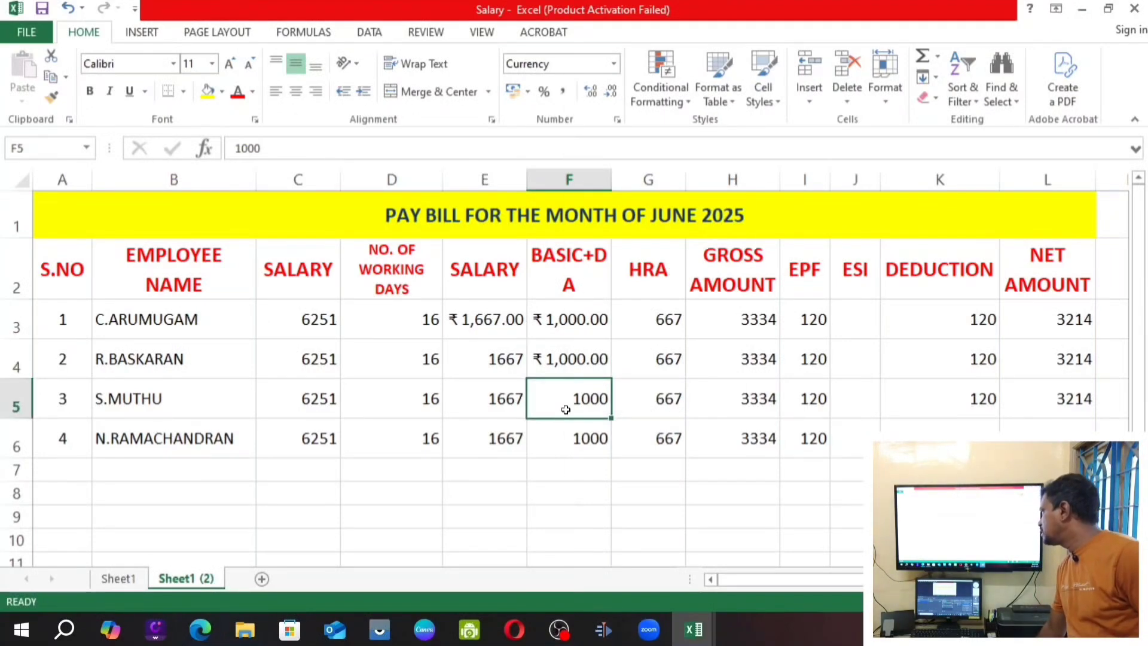
pyautogui.rightClick(560, 395)
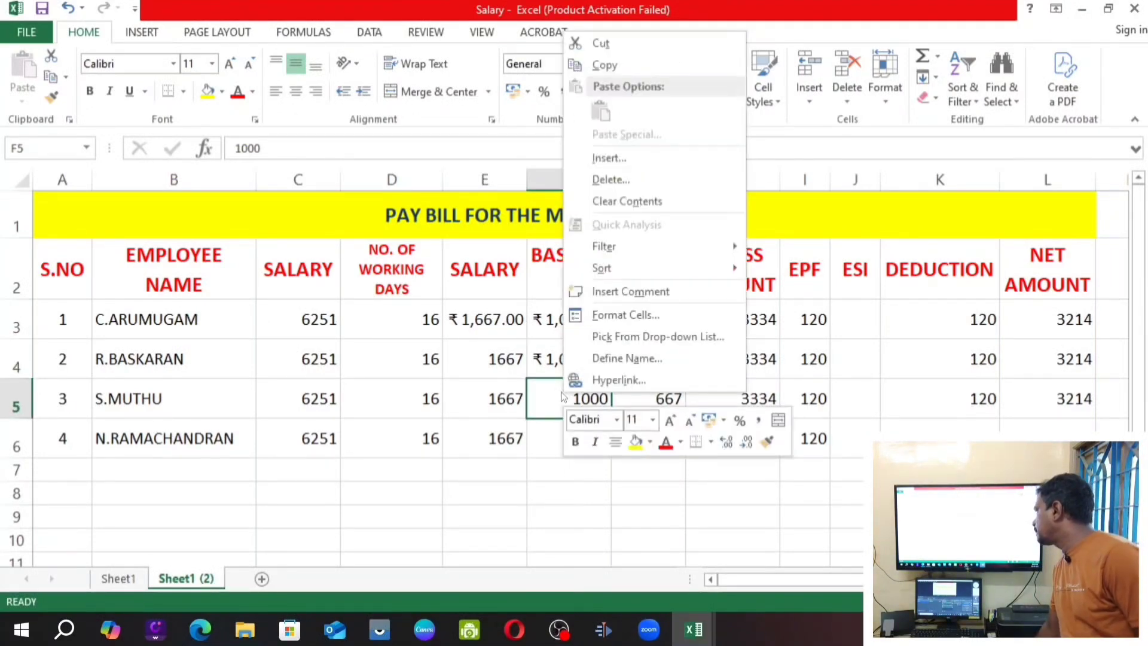
pyautogui.click(639, 323)
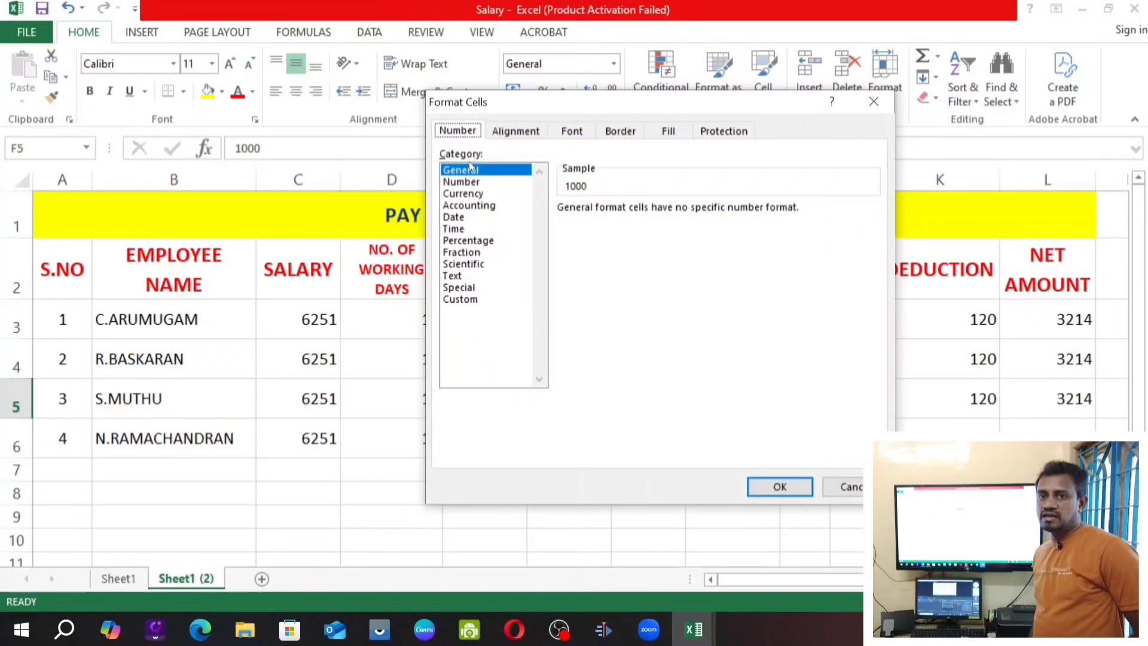
pyautogui.click(464, 195)
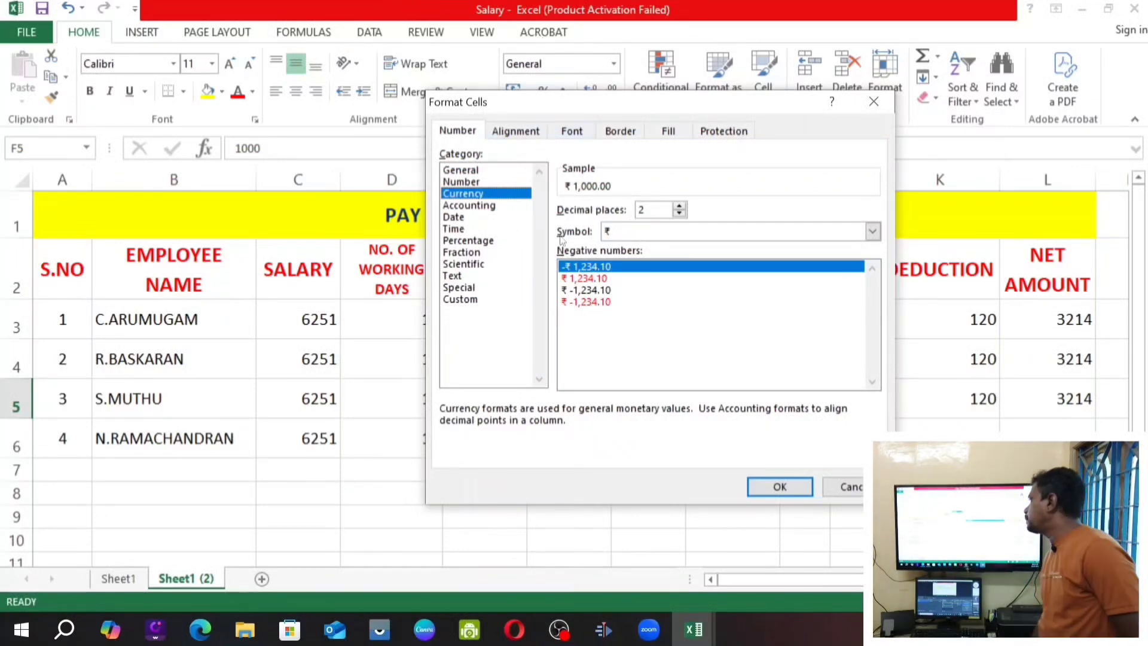
pyautogui.click(679, 214)
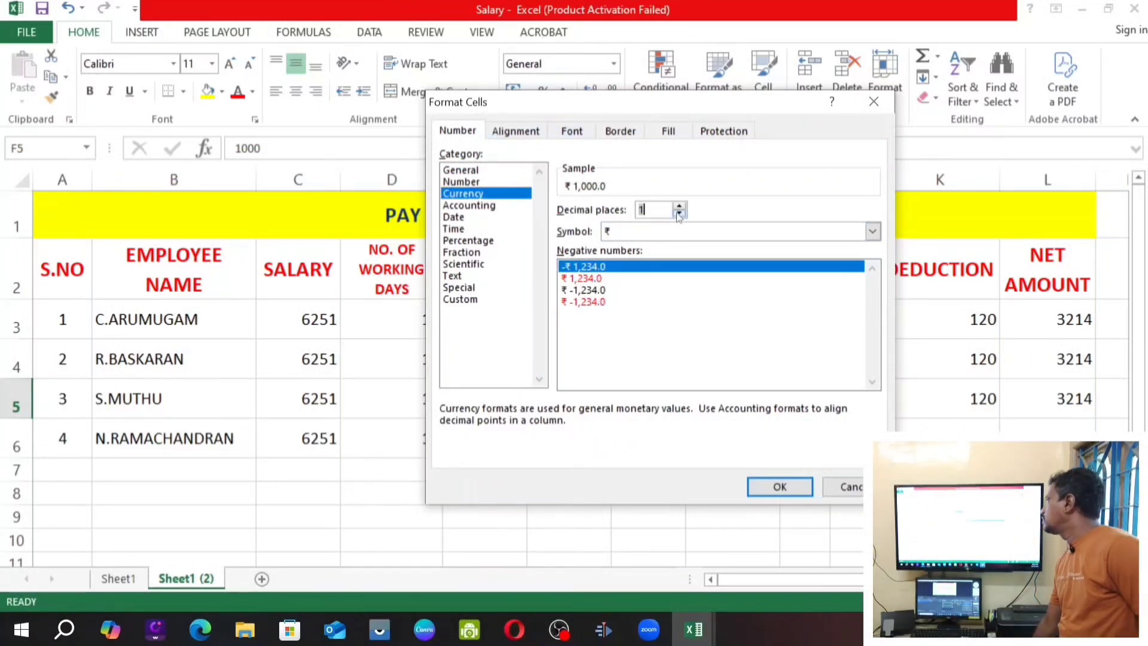
pyautogui.click(679, 214)
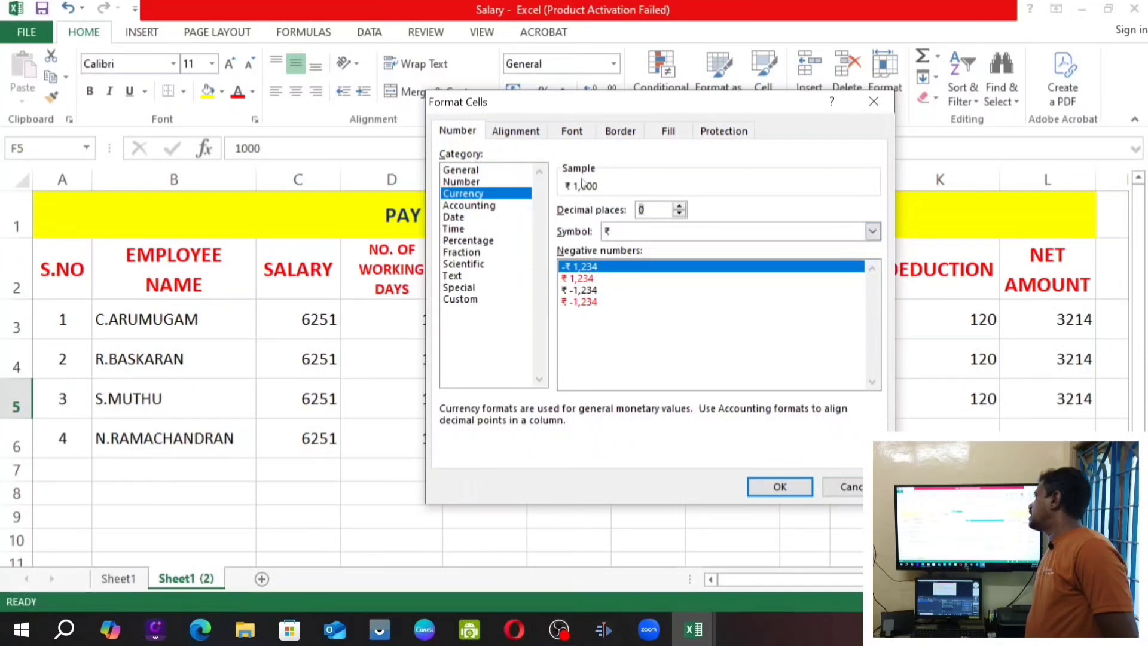
pyautogui.doubleClick(681, 206)
# Preview the None currency symbol for F5, restore the ₹ symbol and apply the format.
pyautogui.click(684, 232)
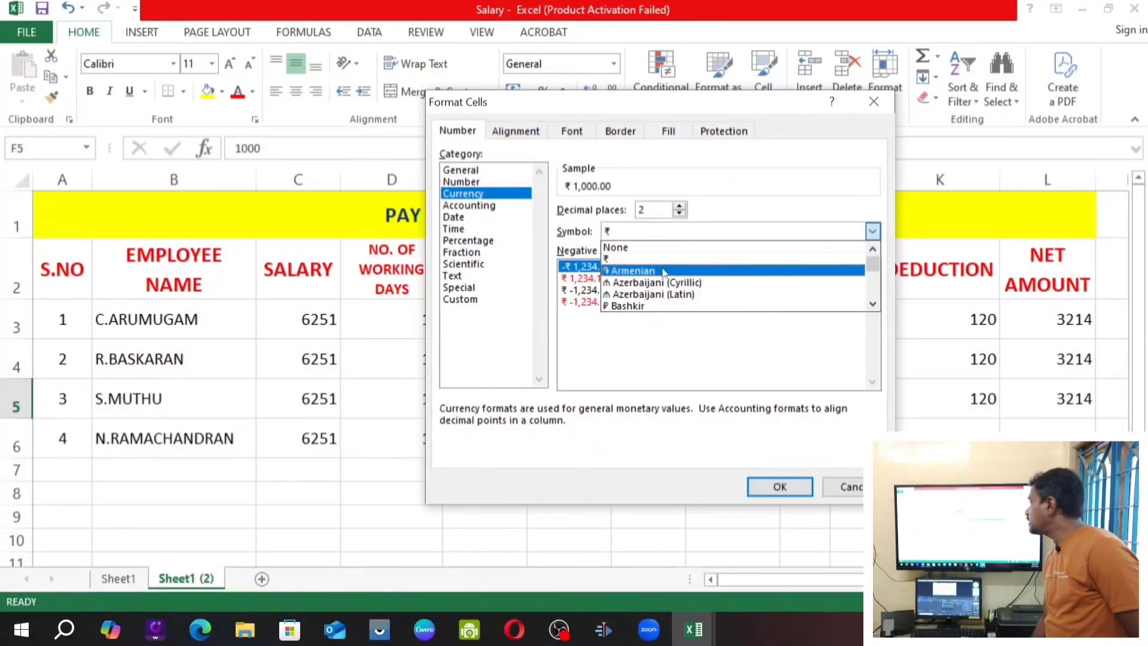
pyautogui.scroll(-3, 668, 294)
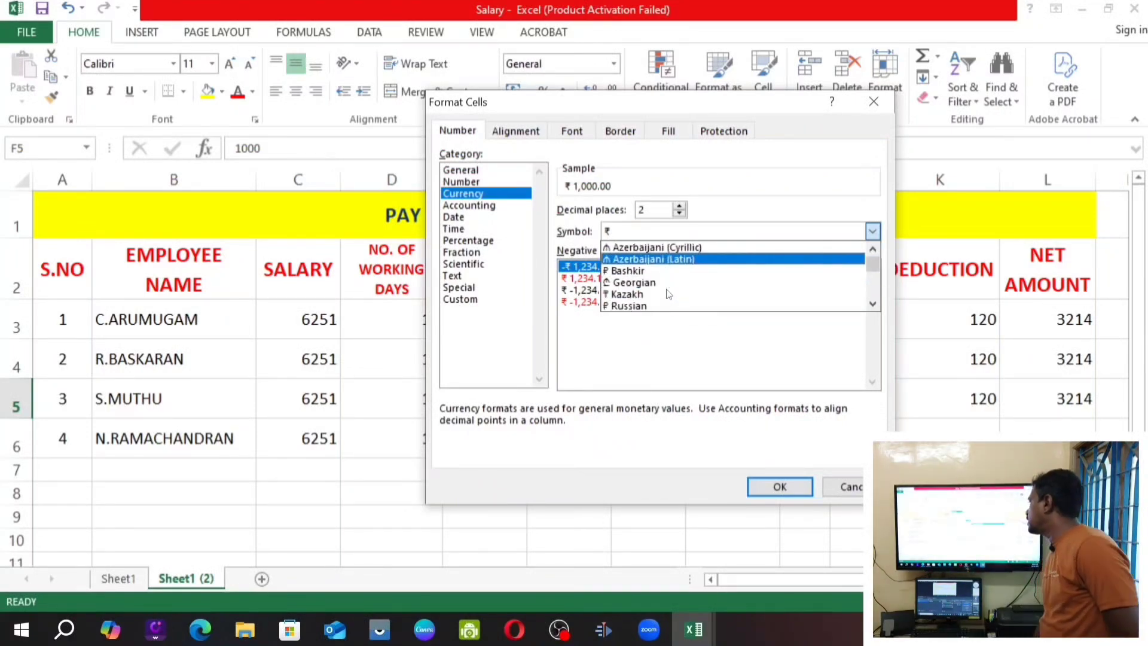
pyautogui.scroll(2, 669, 294)
pyautogui.scroll(1, 668, 295)
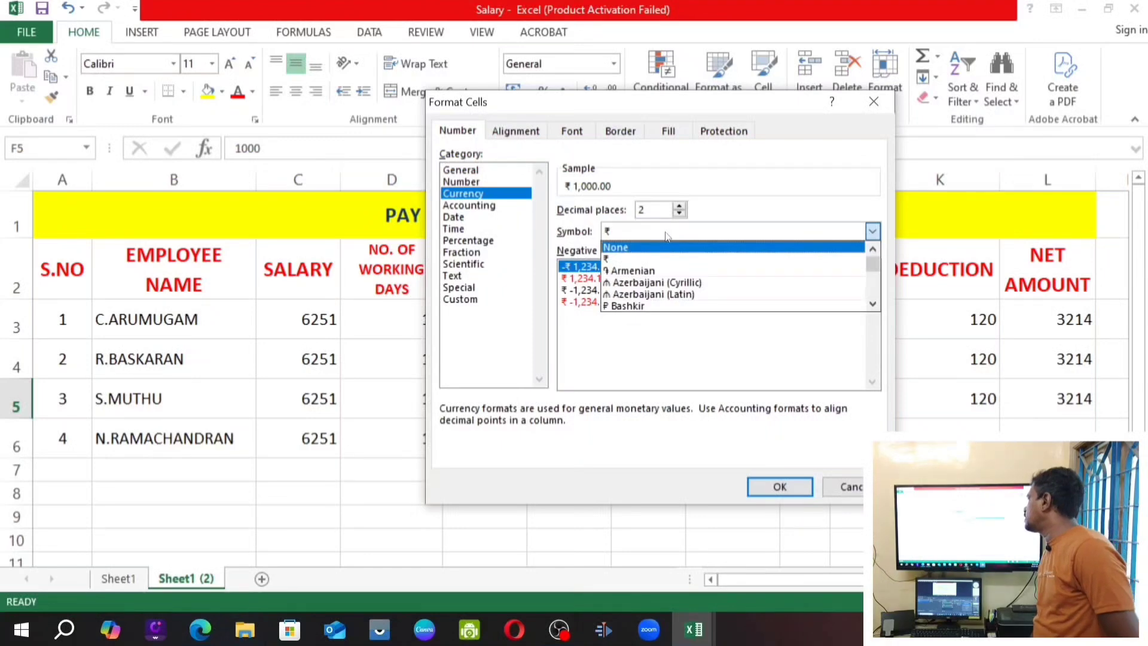
pyautogui.click(614, 258)
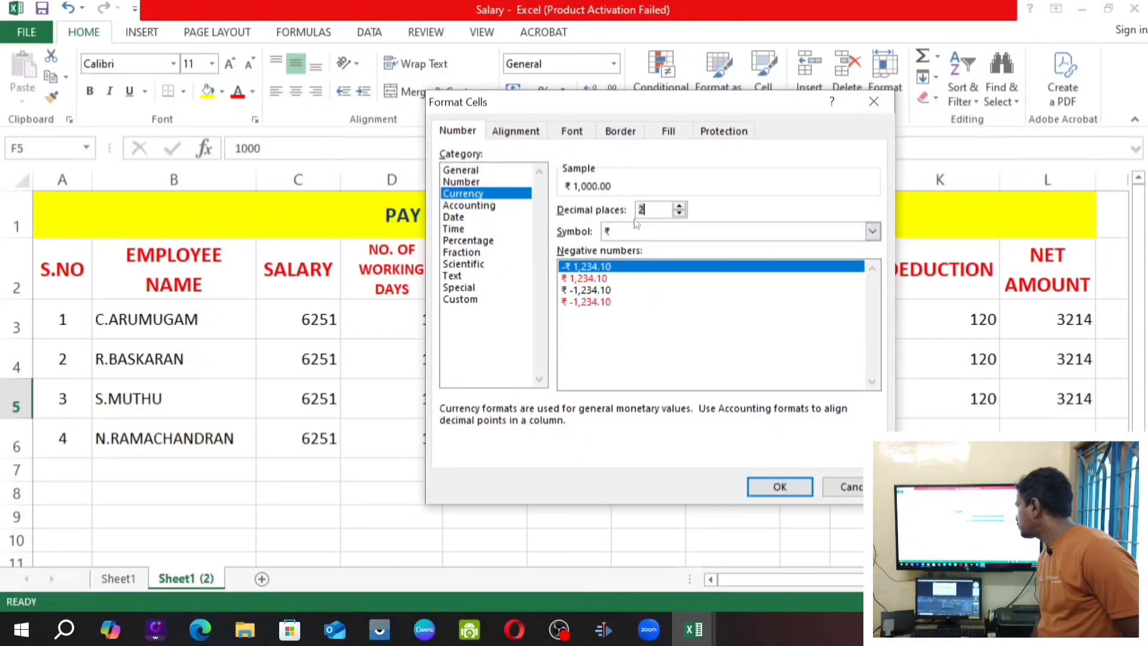
pyautogui.click(634, 232)
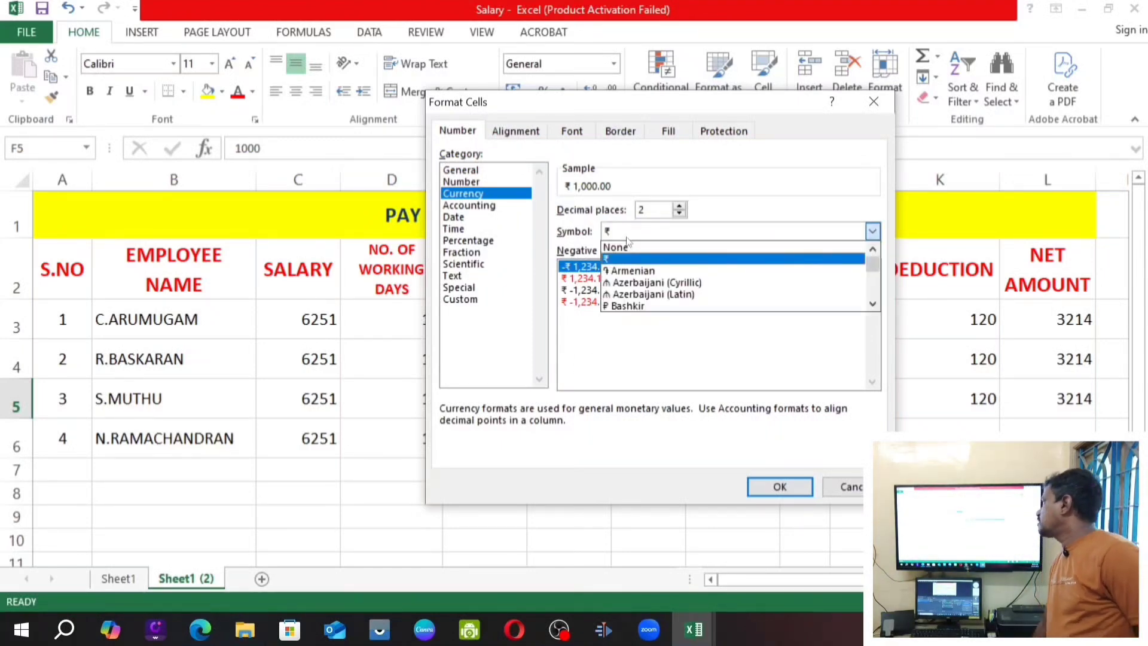
pyautogui.click(631, 250)
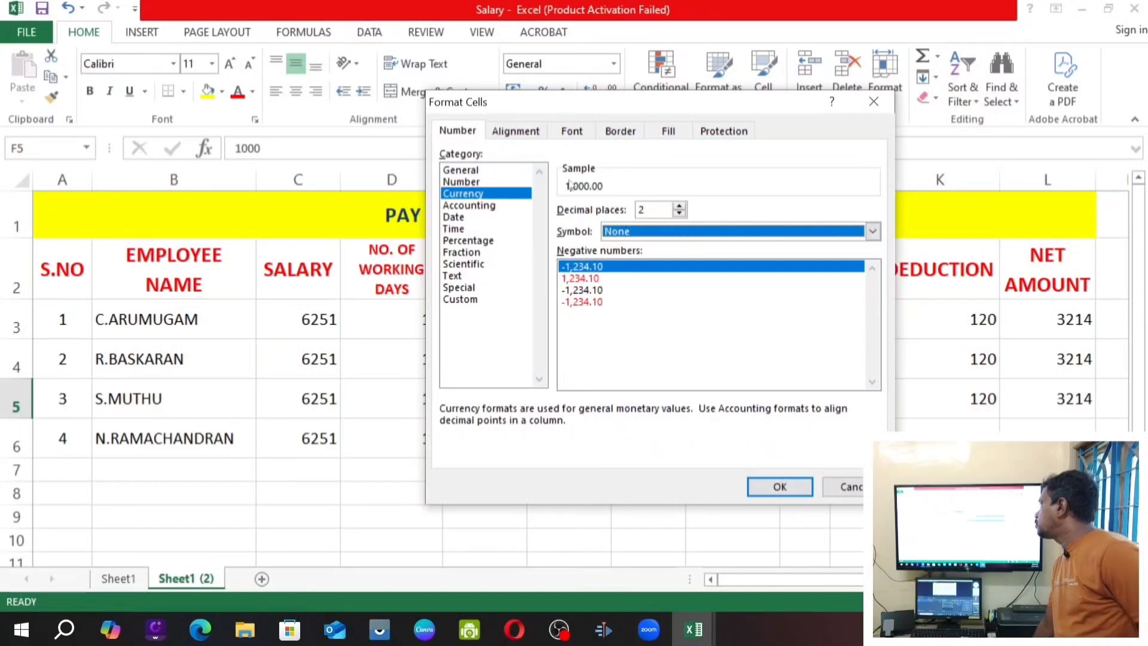
pyautogui.click(629, 233)
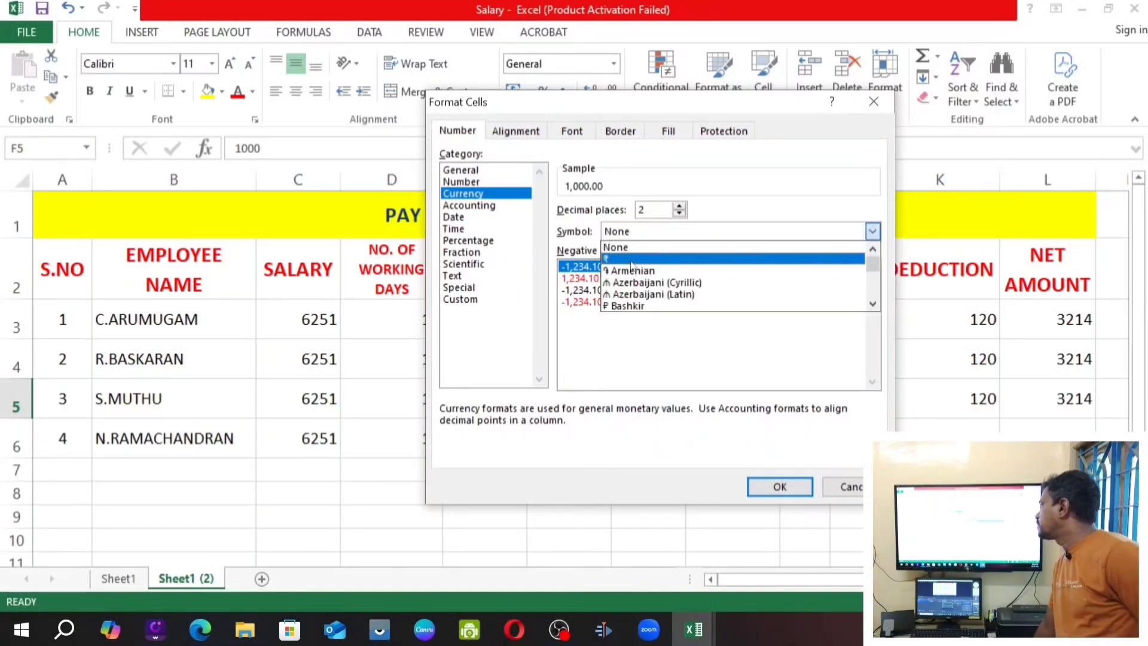
pyautogui.click(627, 259)
pyautogui.click(779, 486)
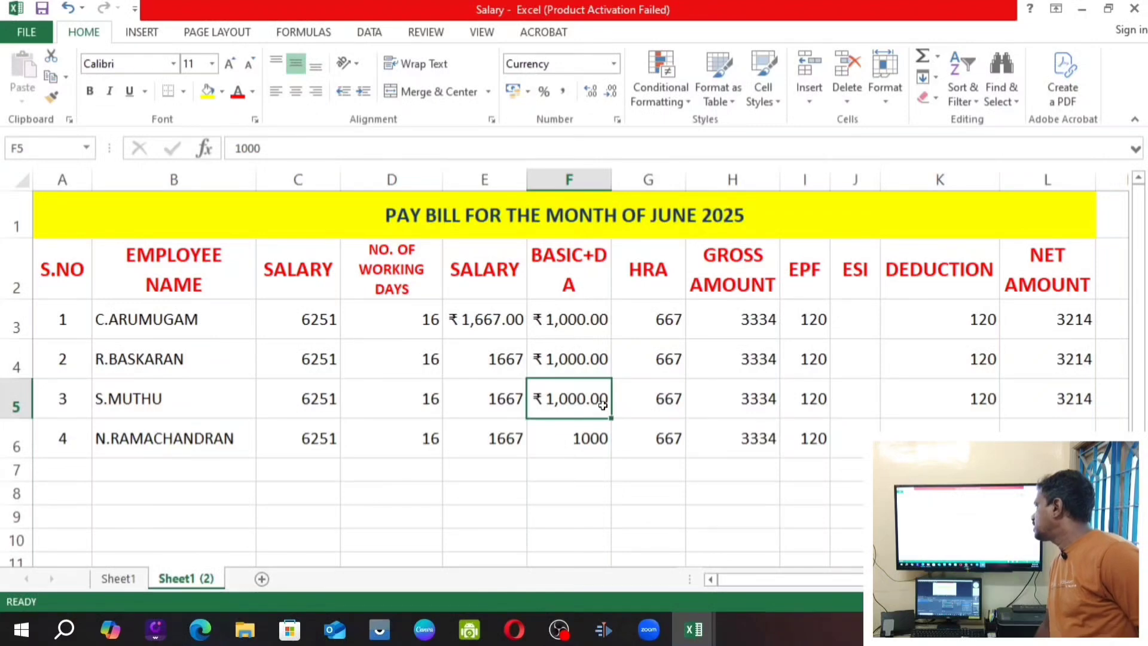
# Enter the sample value 100 in F8, below the BASIC+DA amounts.
pyautogui.press('Down')
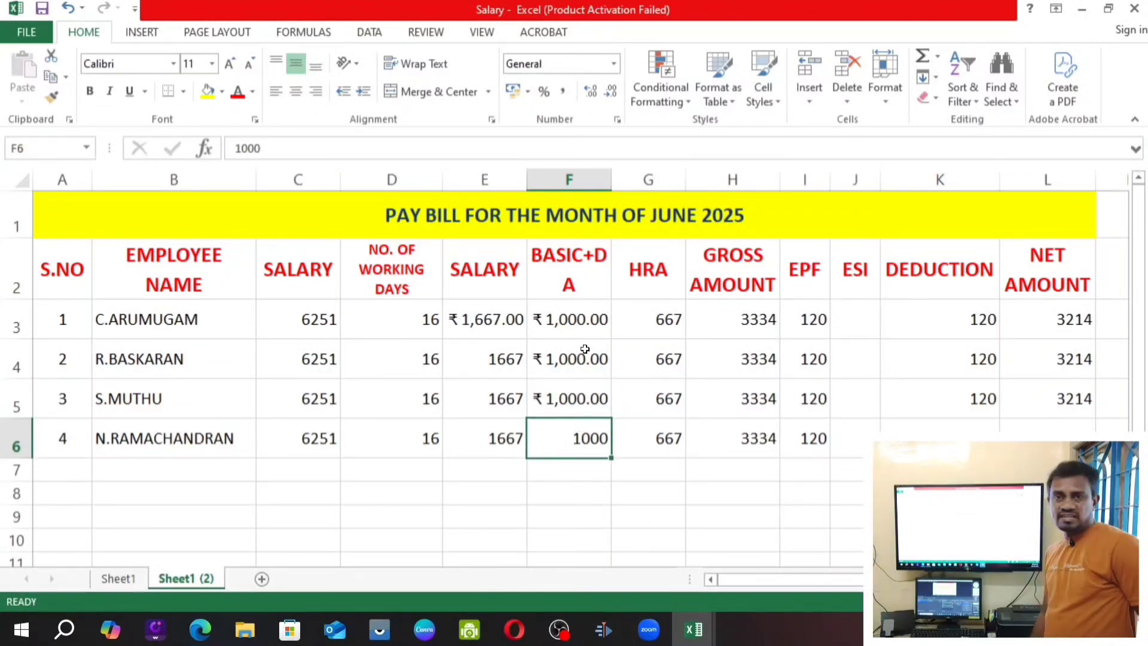
pyautogui.click(546, 502)
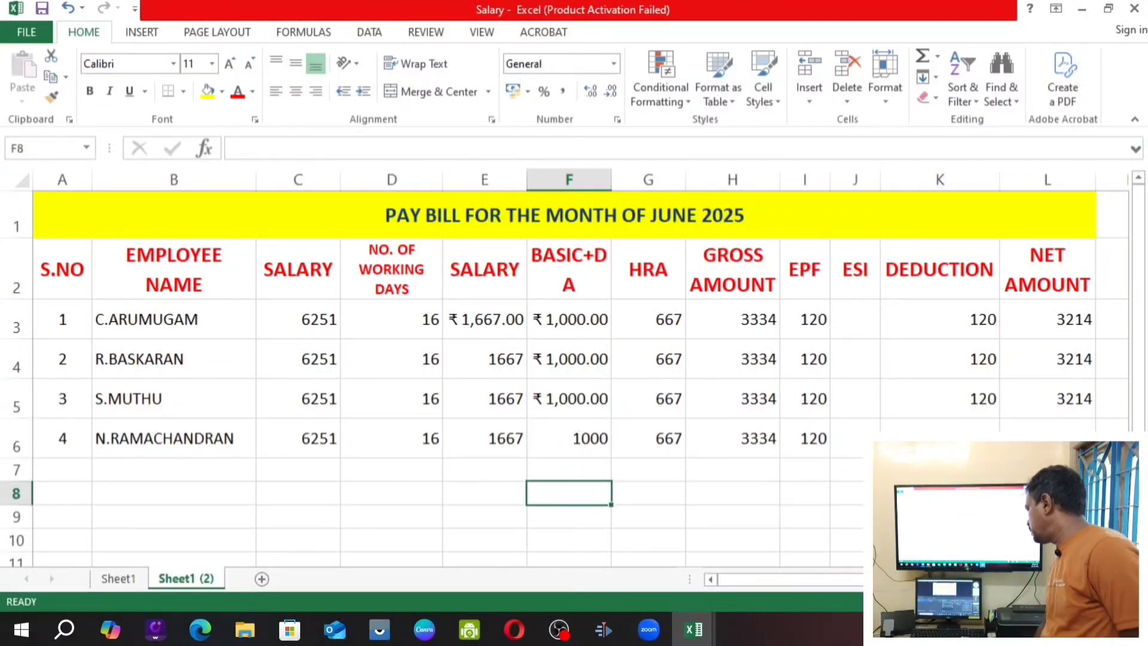
pyautogui.write('100')
pyautogui.press('Return')
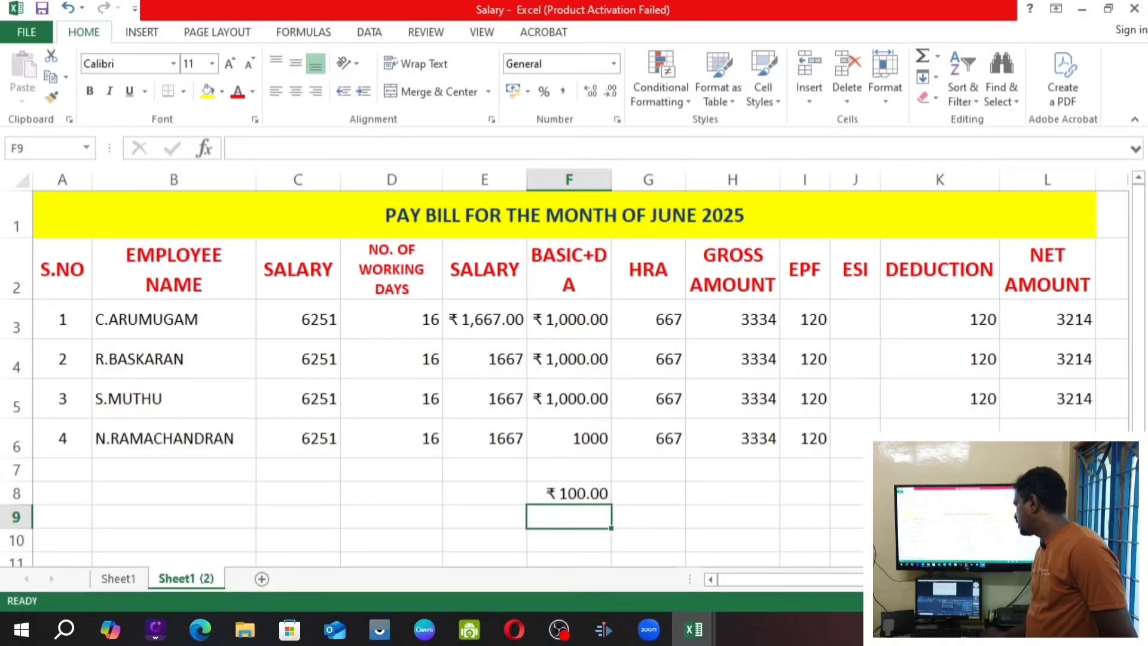
# Format the sample value in F8 as Percentage with 0 decimal places and compare it with F5.
pyautogui.click(559, 493)
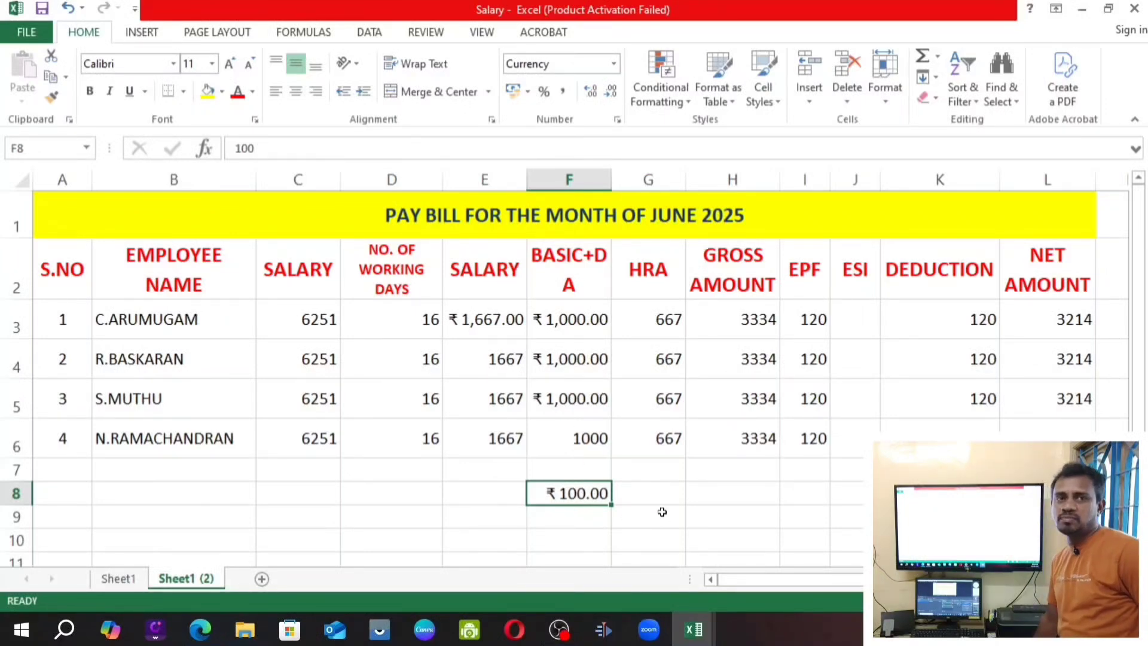
pyautogui.rightClick(571, 493)
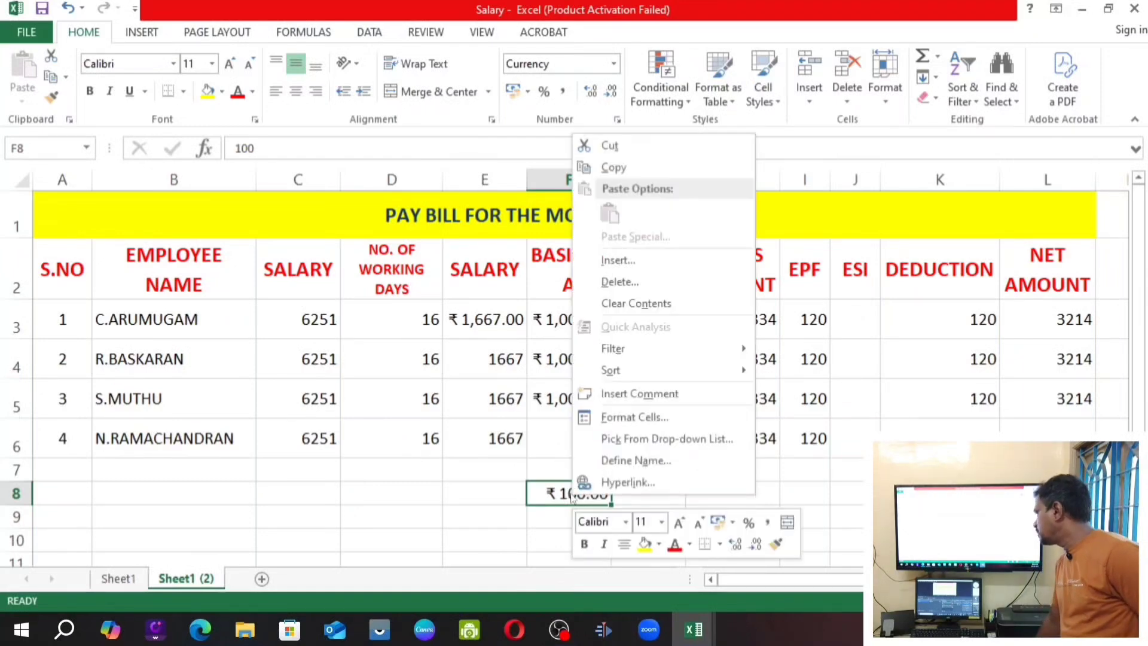
pyautogui.click(629, 419)
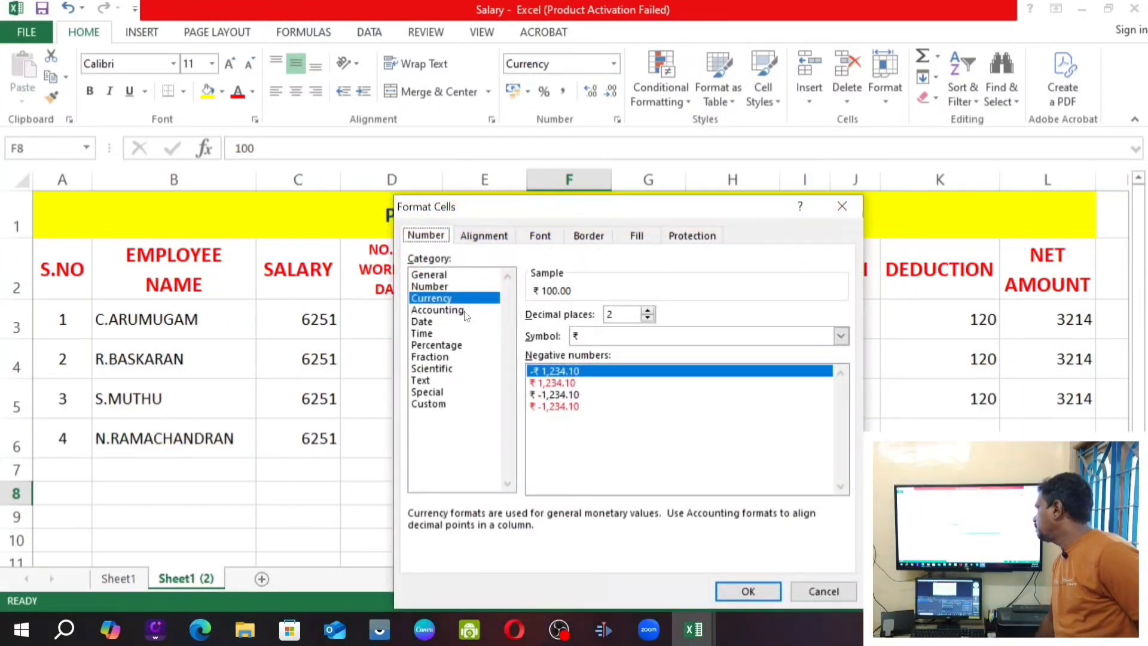
pyautogui.click(437, 345)
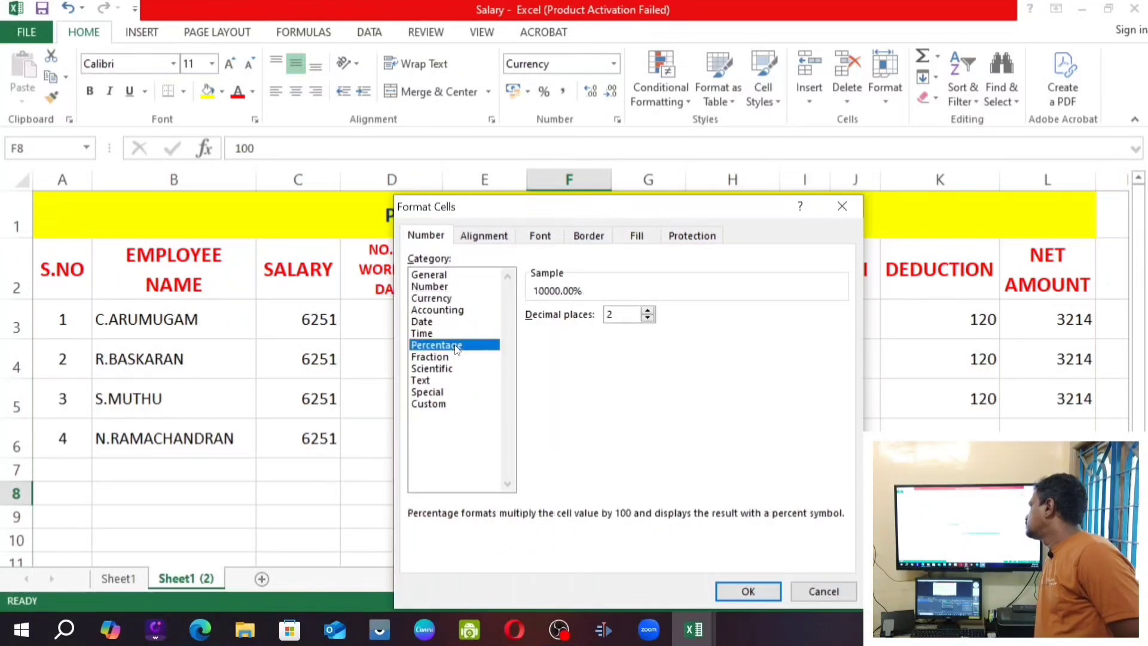
pyautogui.click(647, 318)
pyautogui.click(648, 319)
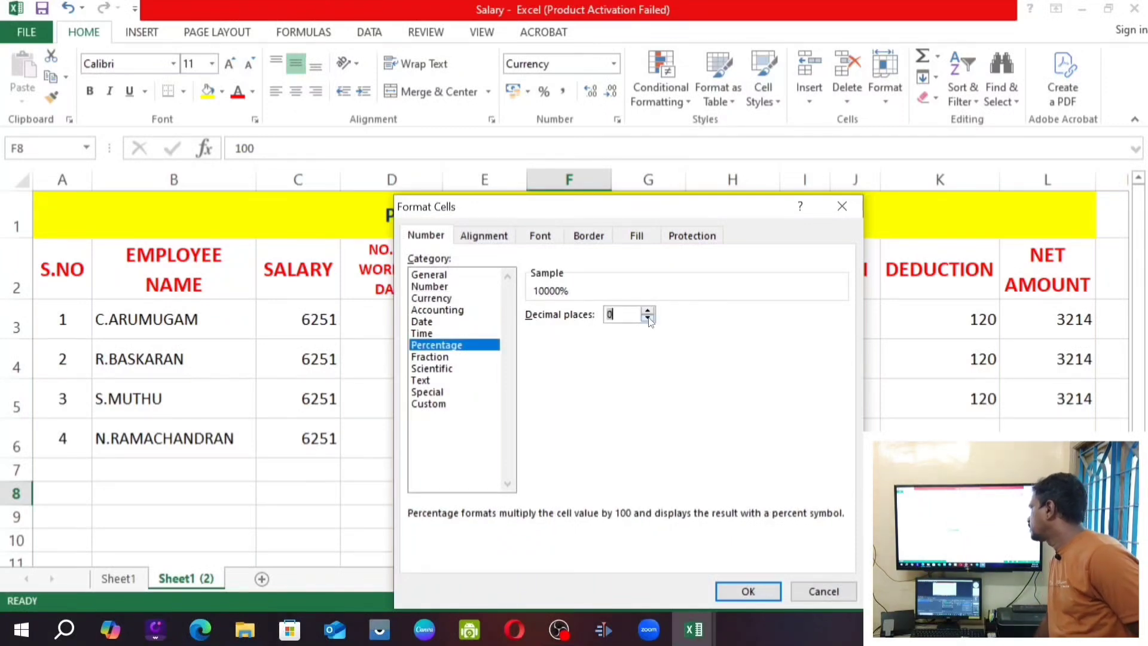
pyautogui.click(744, 592)
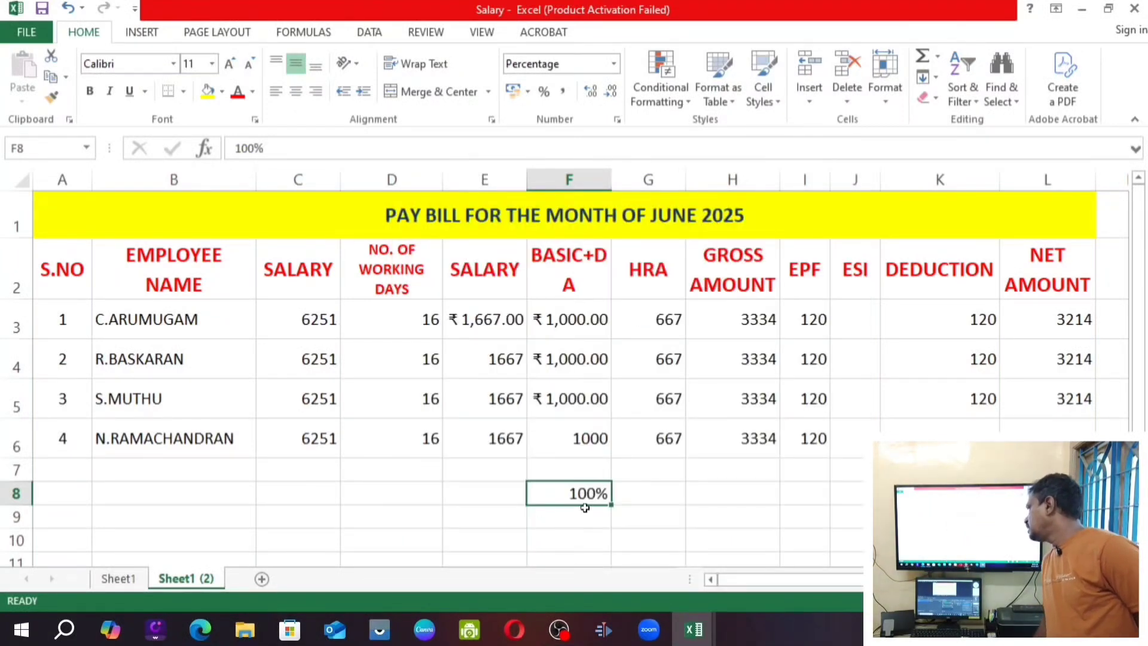
pyautogui.click(588, 413)
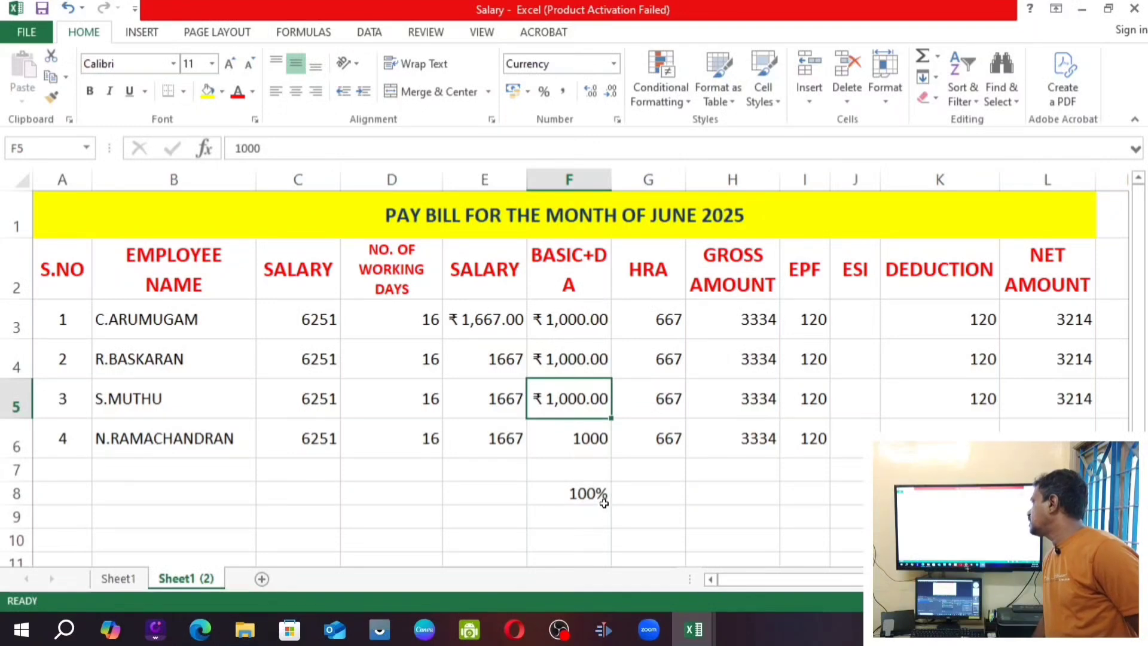
pyautogui.click(563, 493)
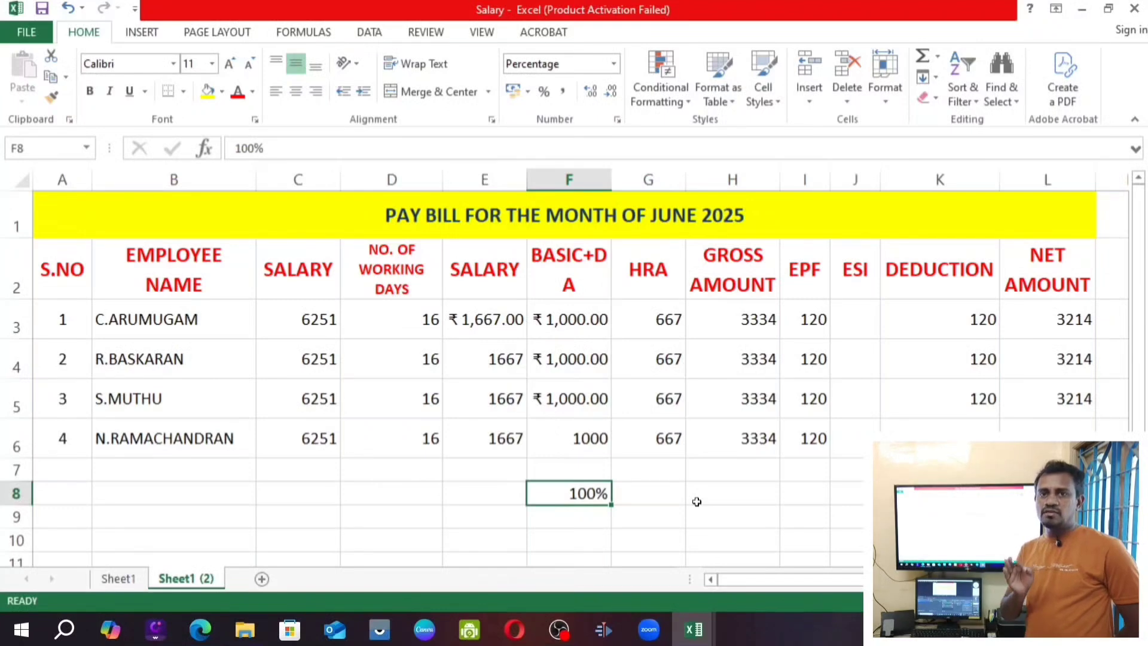
# Enter the date 15-08-1947 in G8, beside the percentage sample.
pyautogui.click(643, 499)
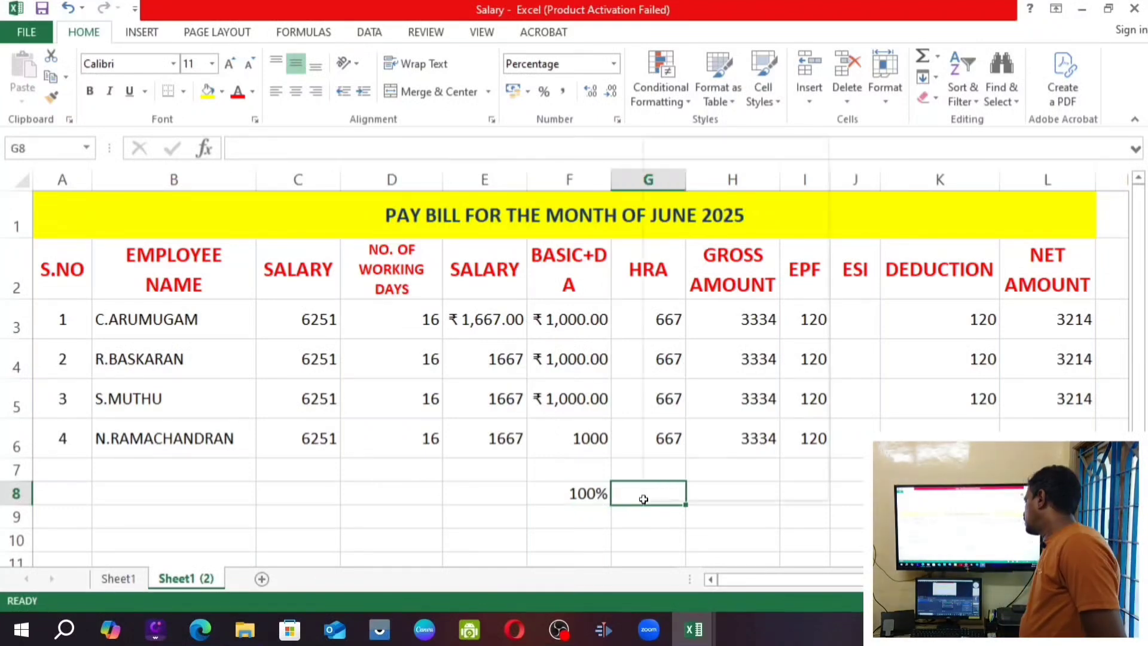
pyautogui.rightClick(644, 500)
pyautogui.press('Escape')
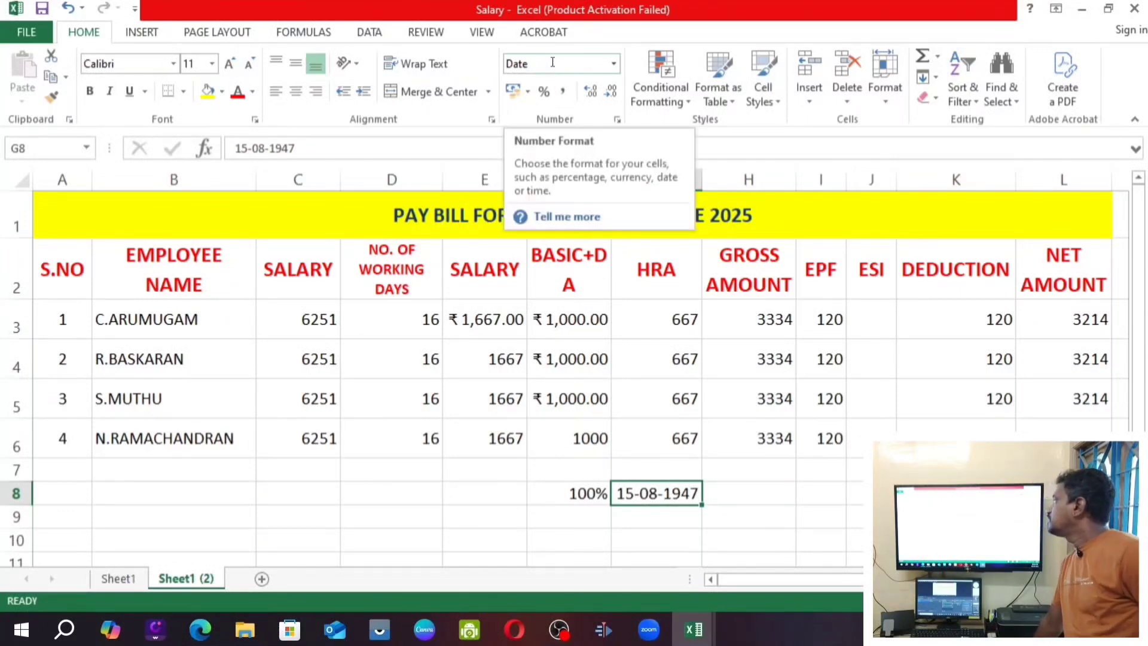
# Compare the number formats of the sample in F8 and the BASIC+DA amounts in F5 and F6.
pyautogui.press('Left')
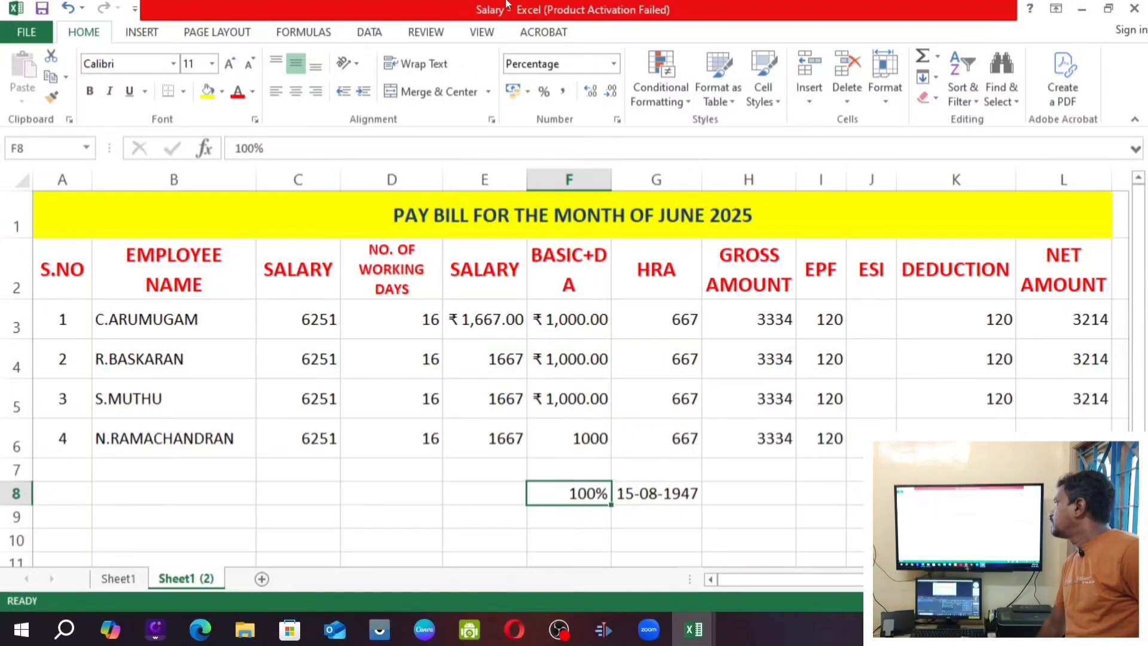
pyautogui.click(595, 408)
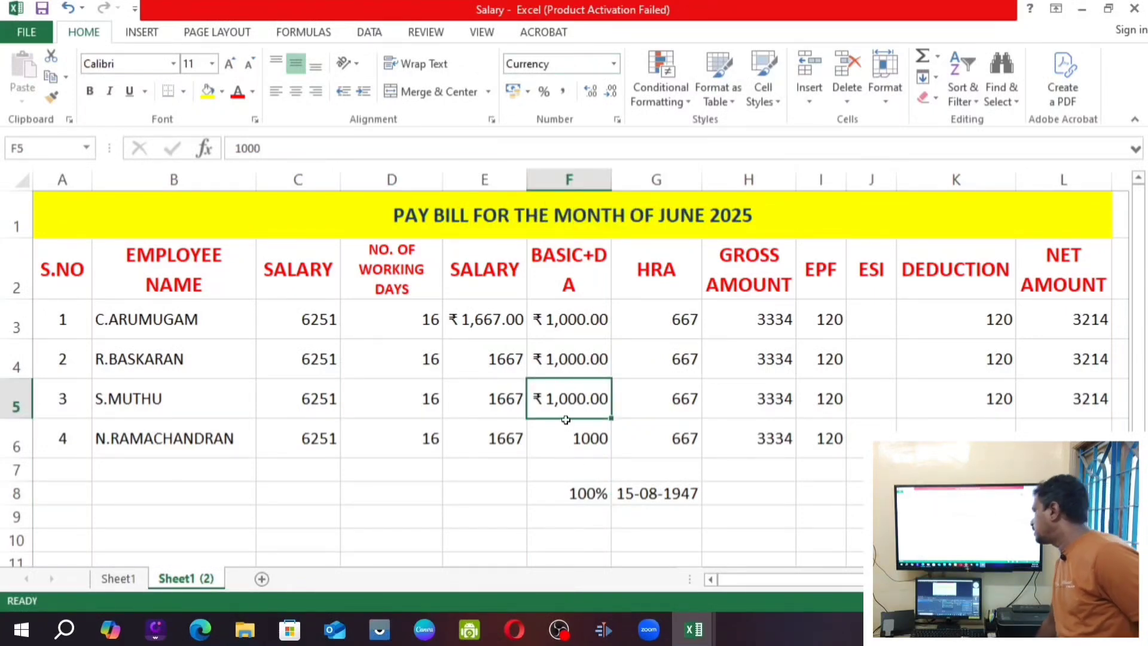
pyautogui.click(591, 449)
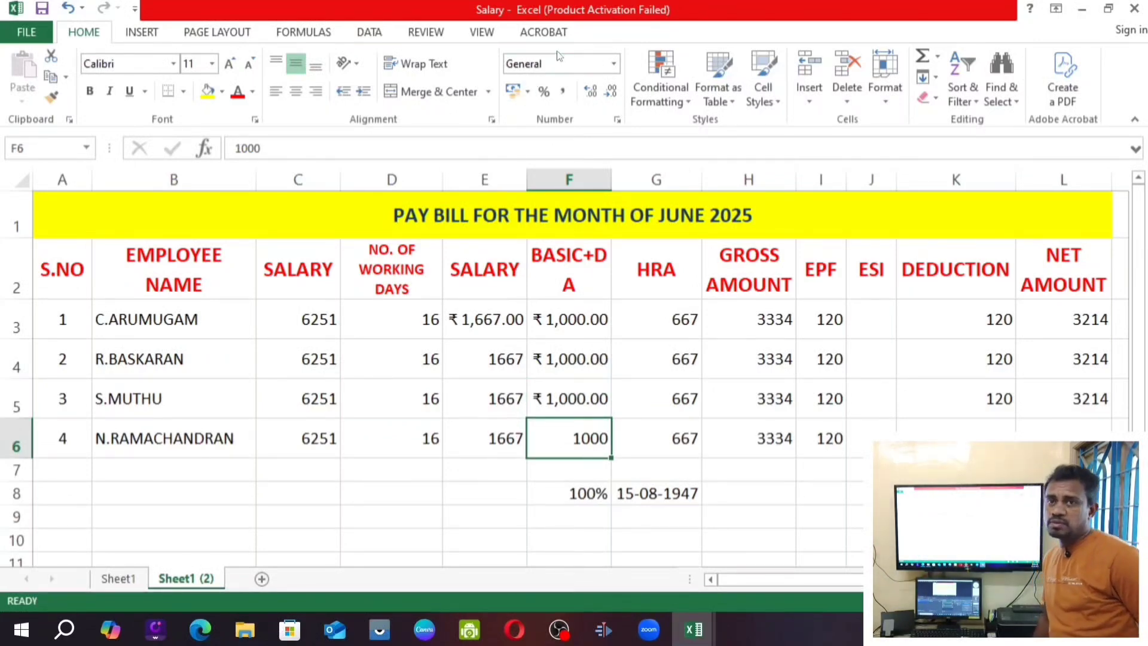
# Try the alternative Date types on the date in G8 and apply the two-digit-year format 14-03-12.
pyautogui.click(652, 493)
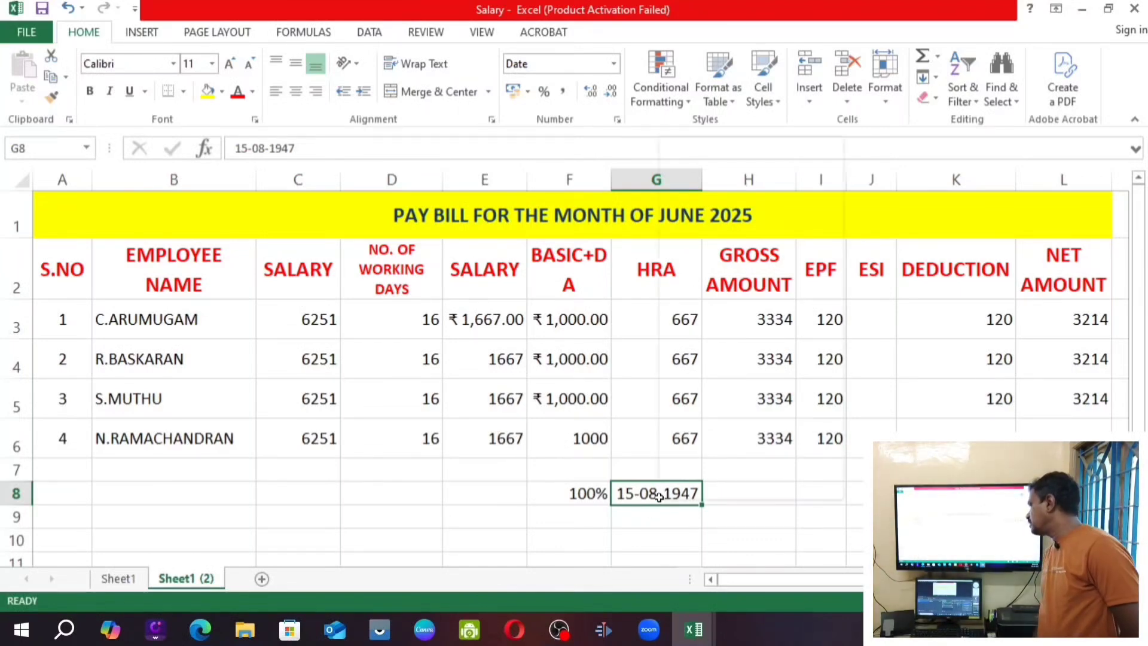
pyautogui.rightClick(659, 497)
pyautogui.click(694, 419)
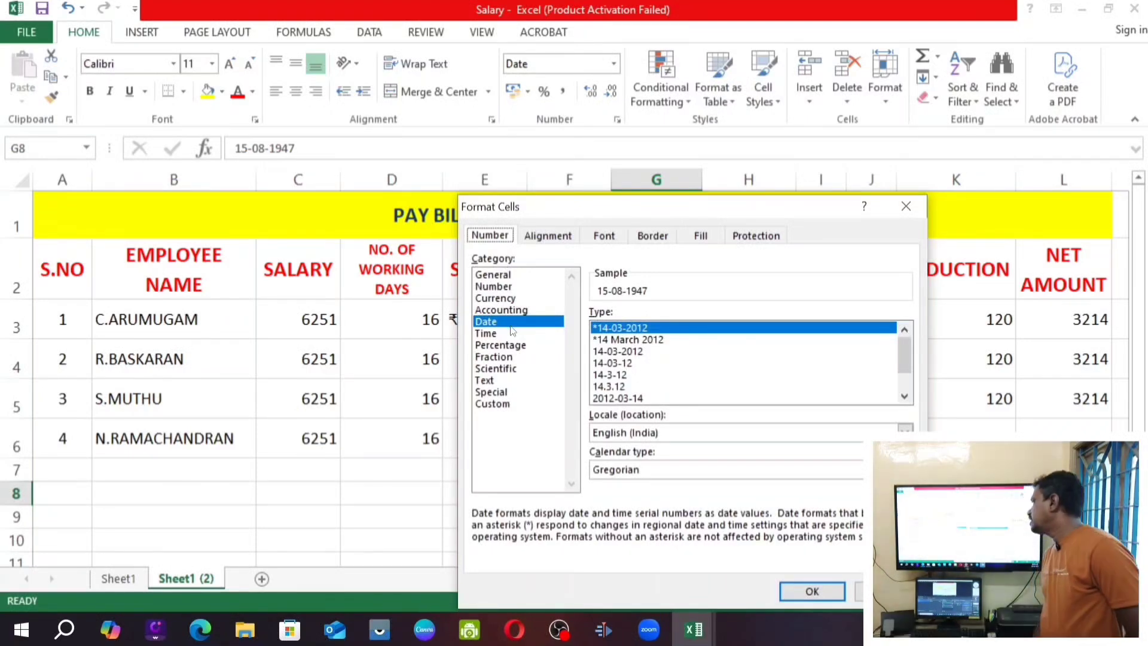
pyautogui.moveTo(658, 210); pyautogui.dragTo(902, 147)
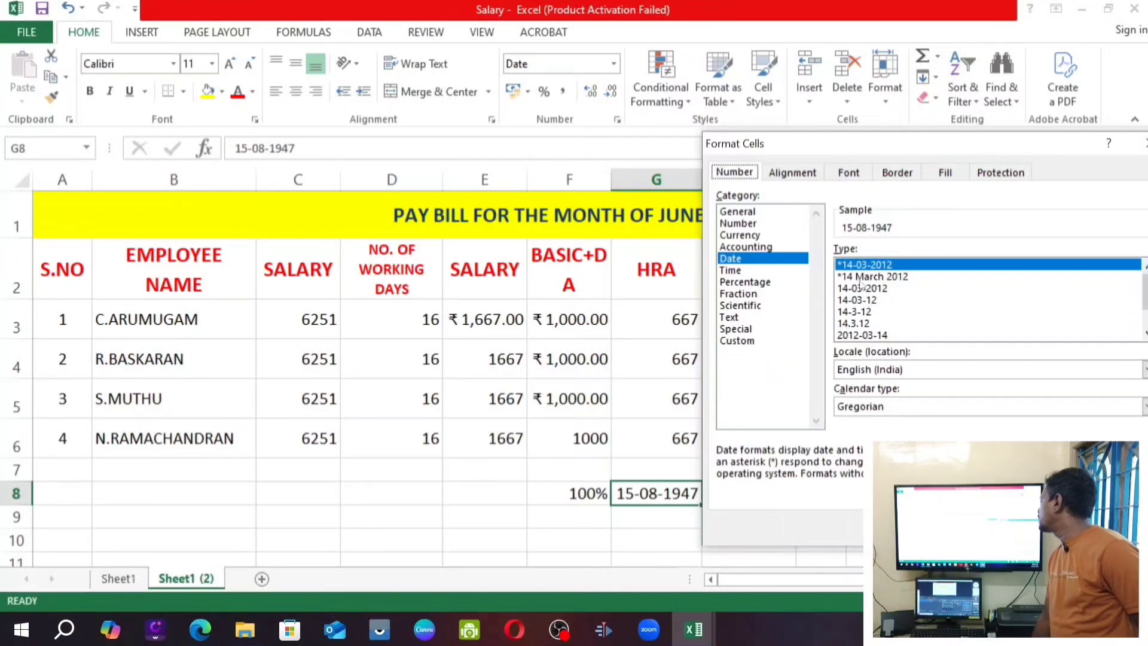
pyautogui.moveTo(993, 148); pyautogui.dragTo(963, 153)
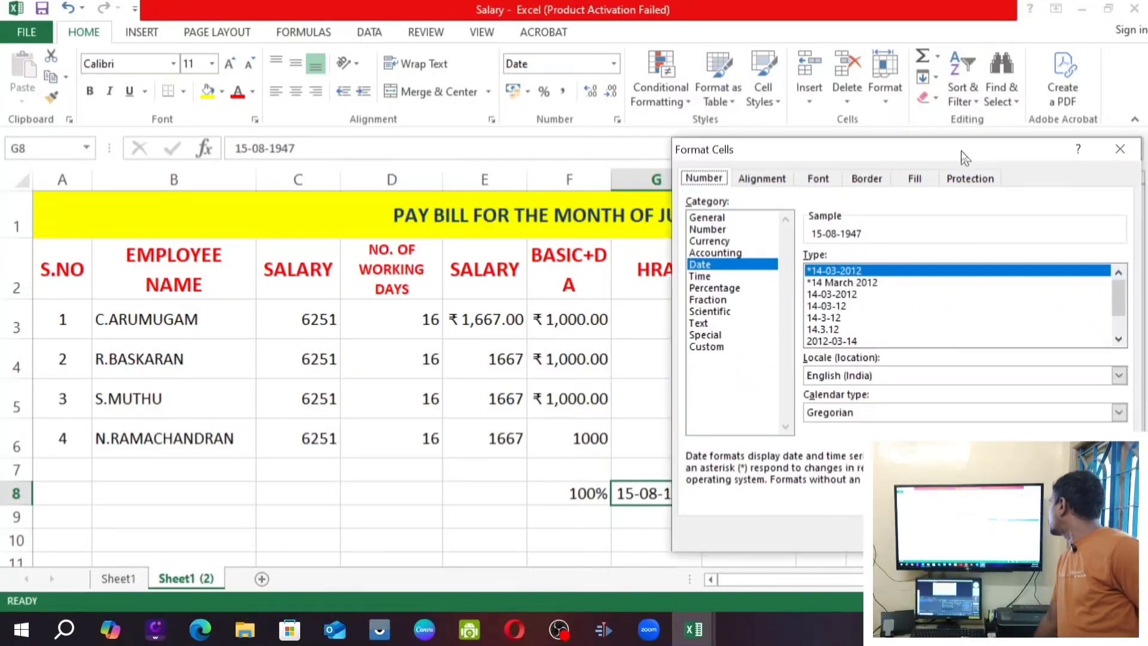
pyautogui.click(826, 286)
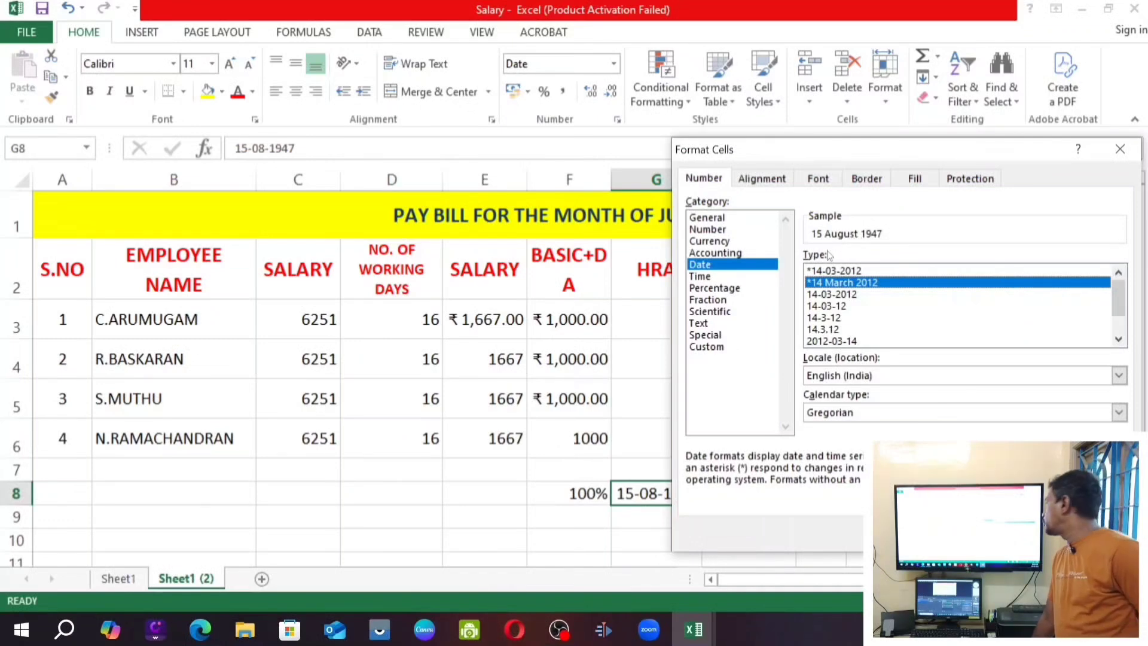
pyautogui.click(844, 295)
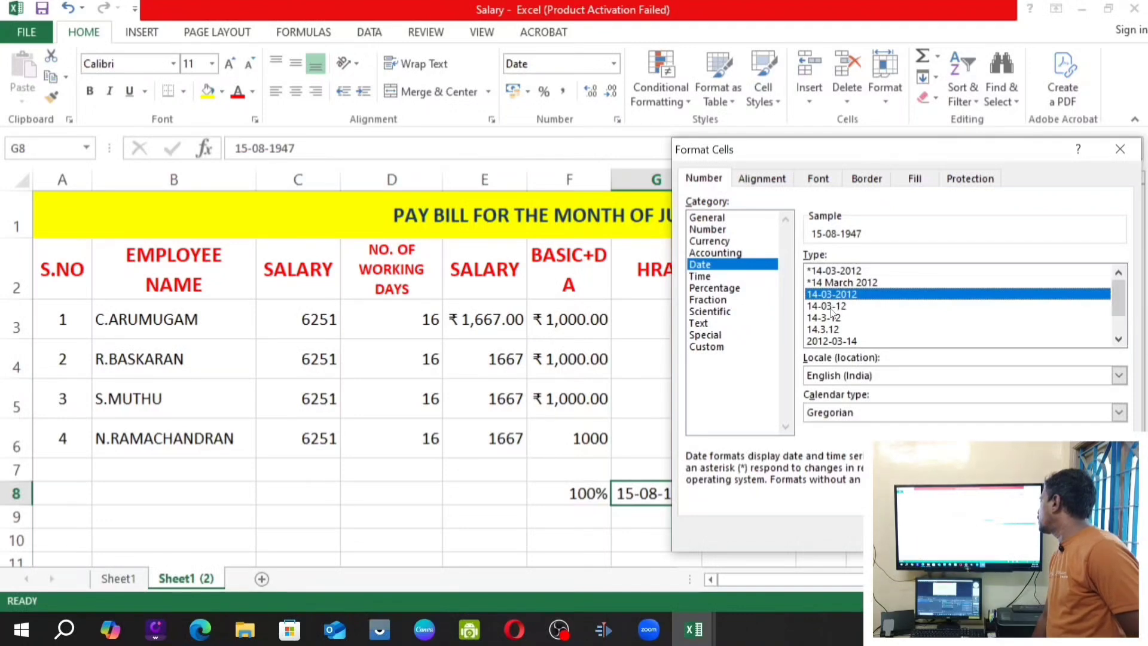
pyautogui.click(831, 306)
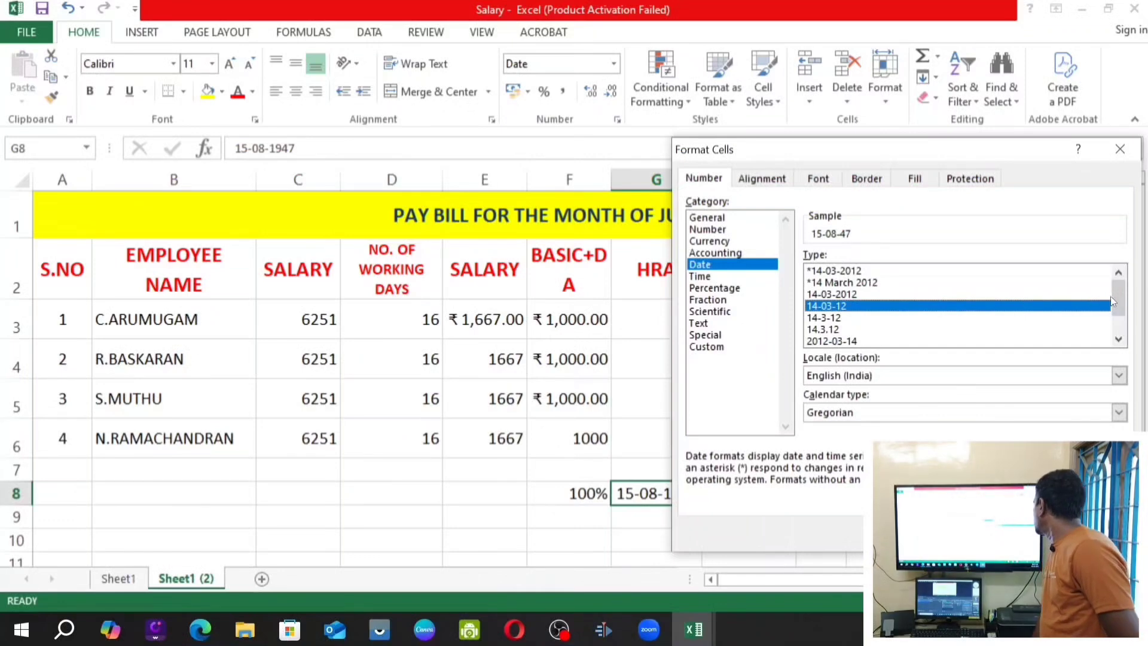
pyautogui.moveTo(1122, 302); pyautogui.dragTo(1122, 323)
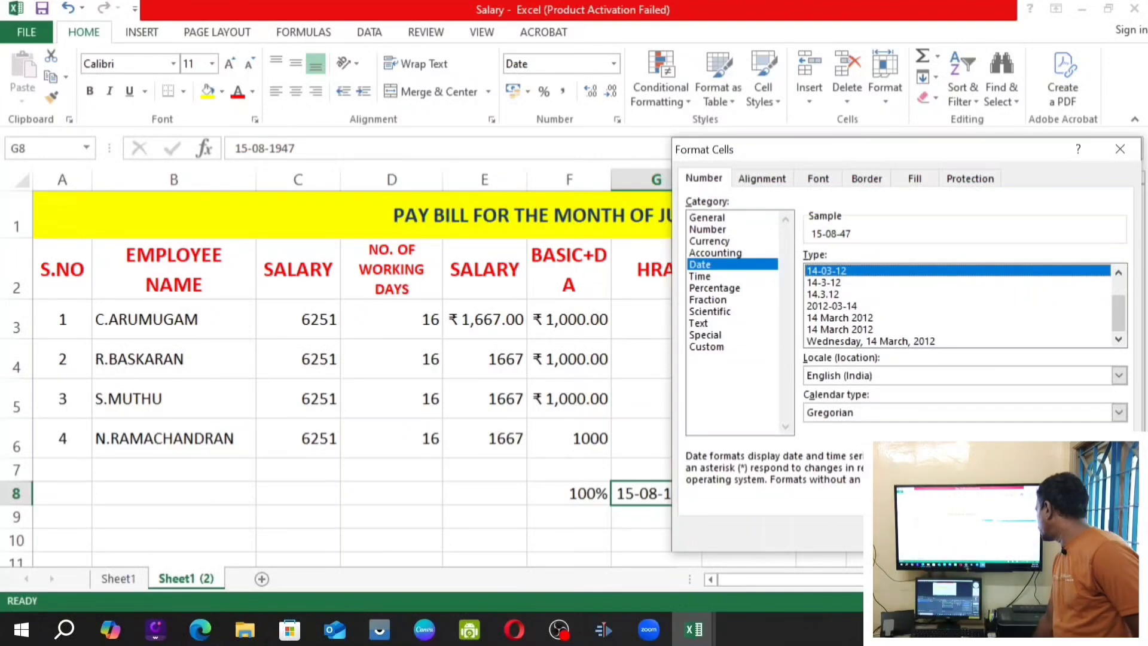
pyautogui.click(1026, 532)
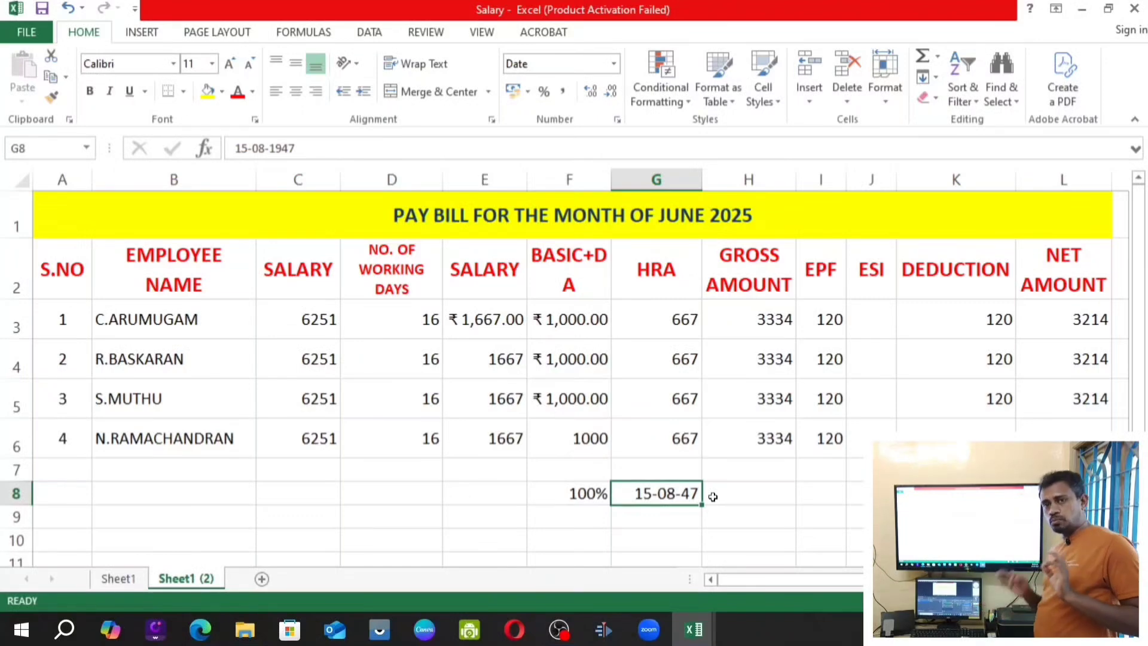
# Clear the percentage and date samples from F8:G9, below the pay bill table.
pyautogui.click(764, 500)
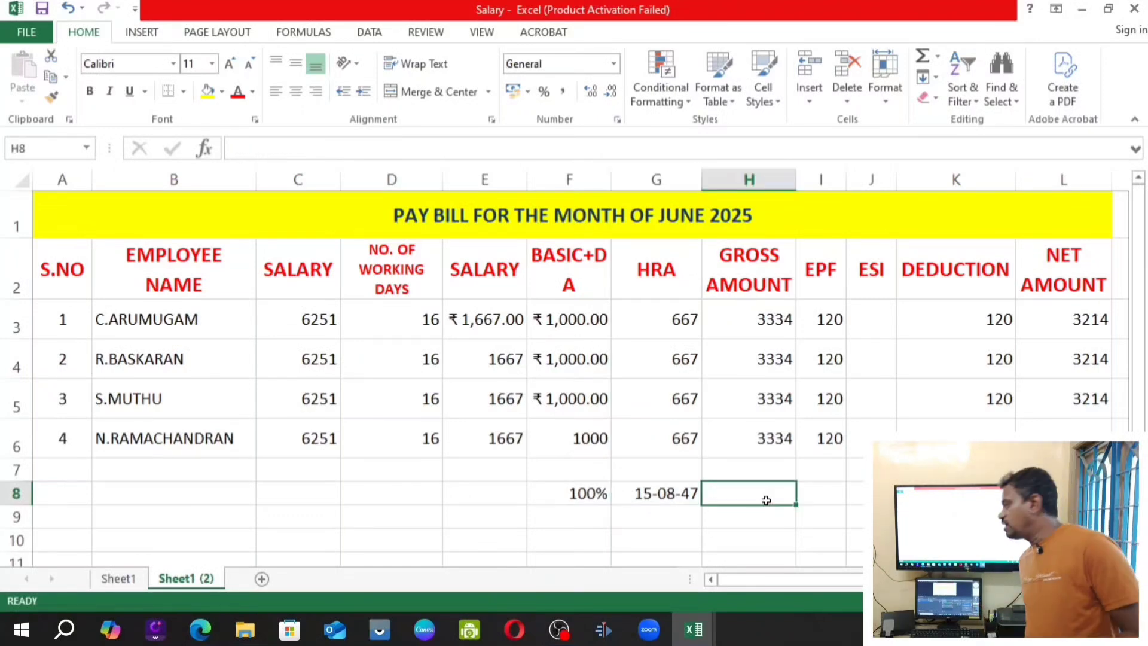
pyautogui.moveTo(547, 500); pyautogui.dragTo(656, 516)
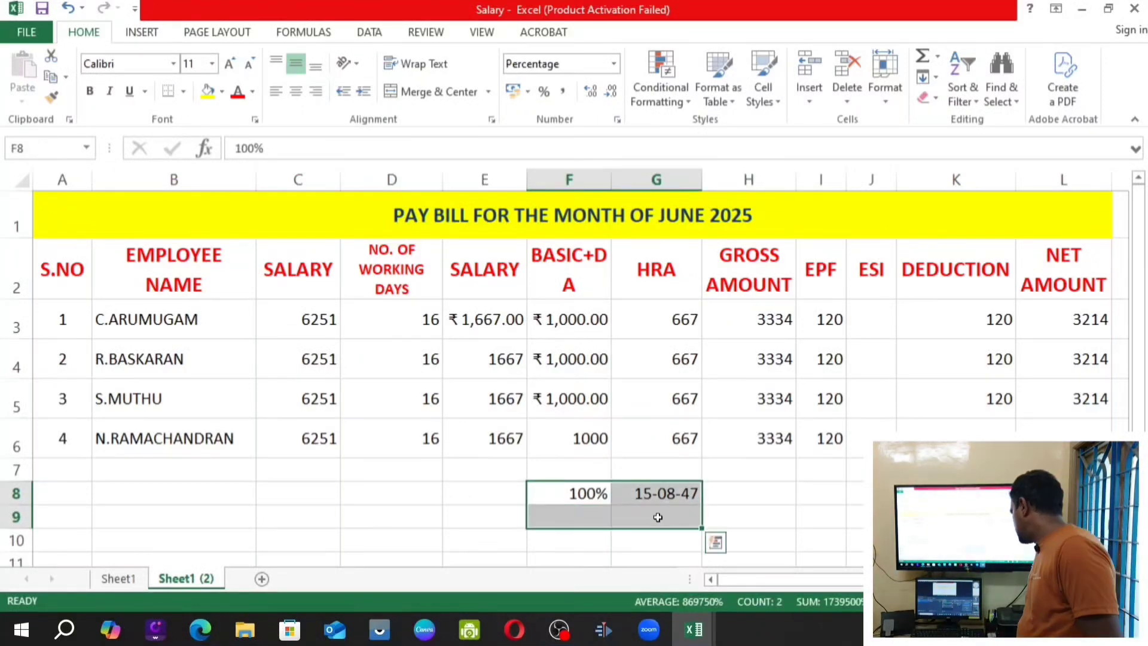
pyautogui.press('Delete')
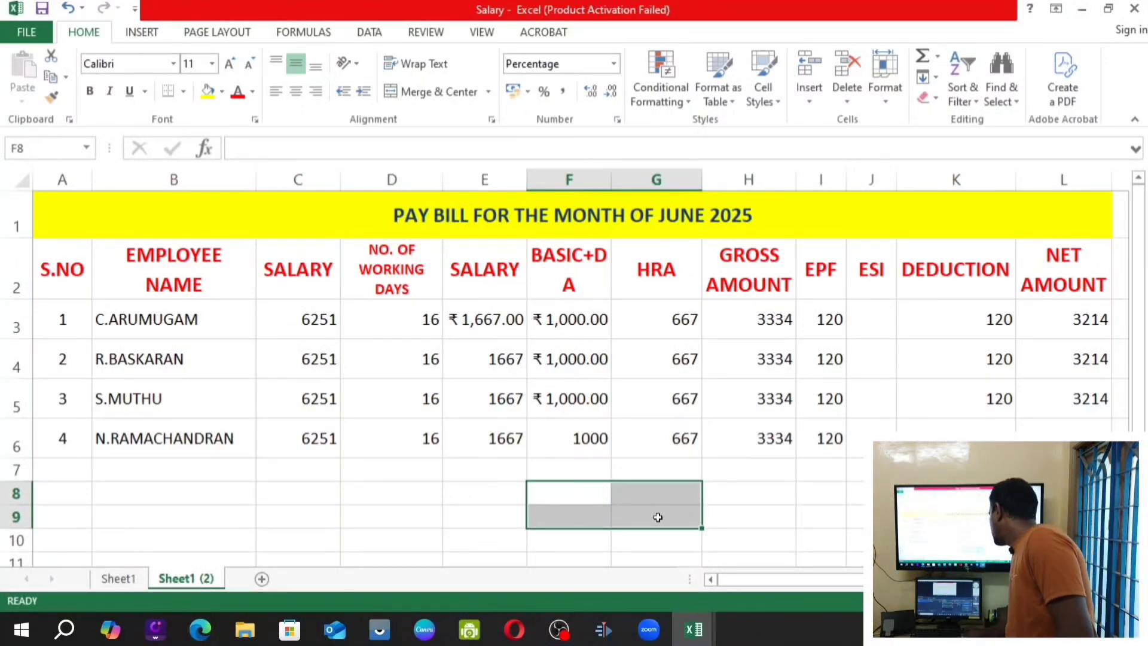
# Copy the currency format of the salary in E3 onto E4:E6 with Format Painter.
pyautogui.click(478, 331)
pyautogui.click(487, 356)
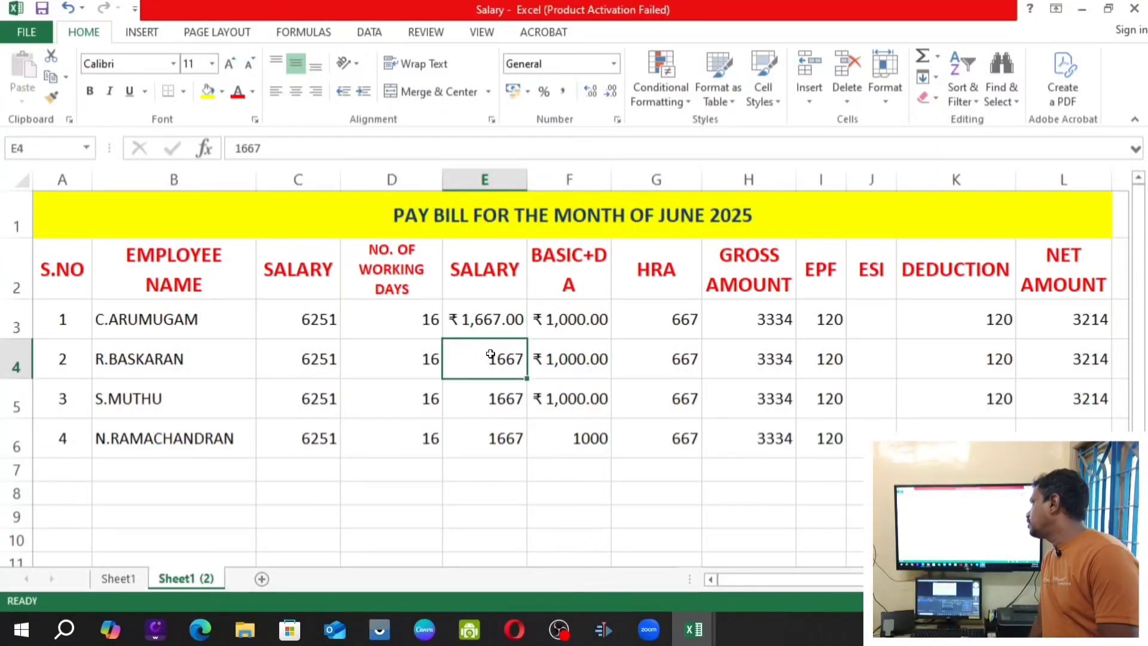
pyautogui.click(499, 397)
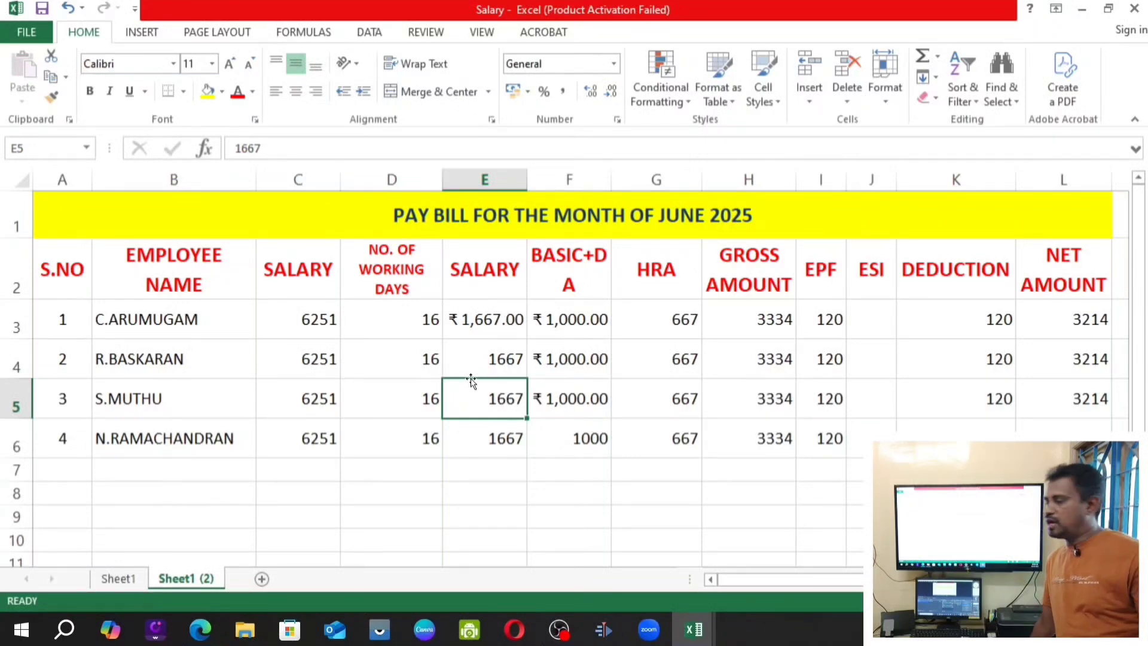
pyautogui.click(511, 308)
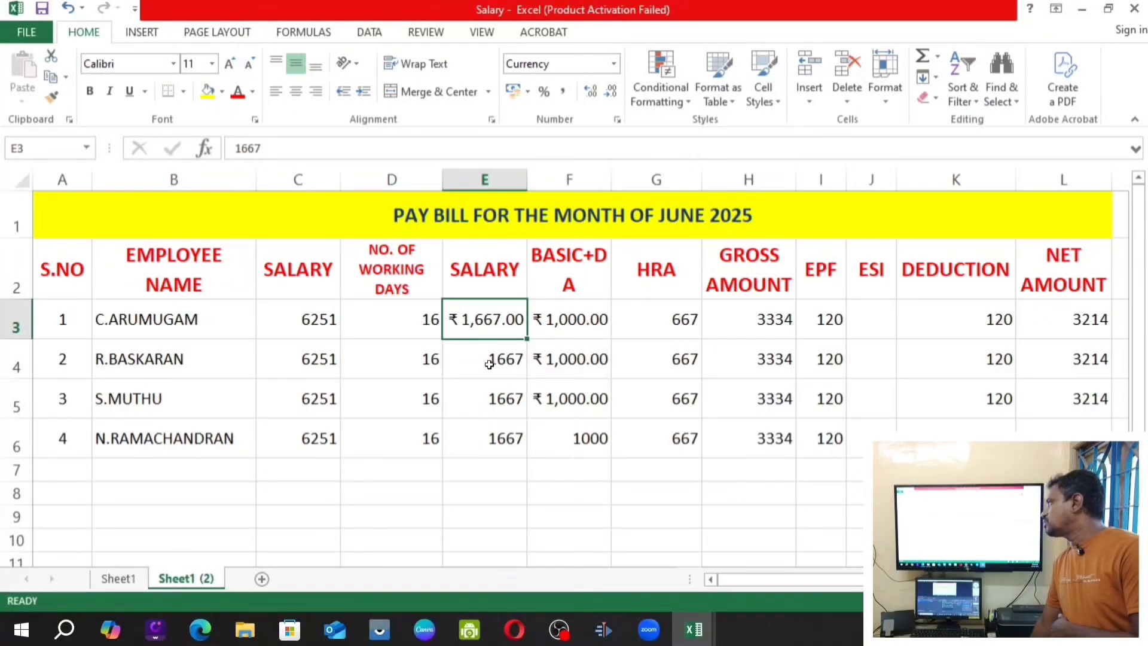
pyautogui.click(490, 364)
pyautogui.click(489, 390)
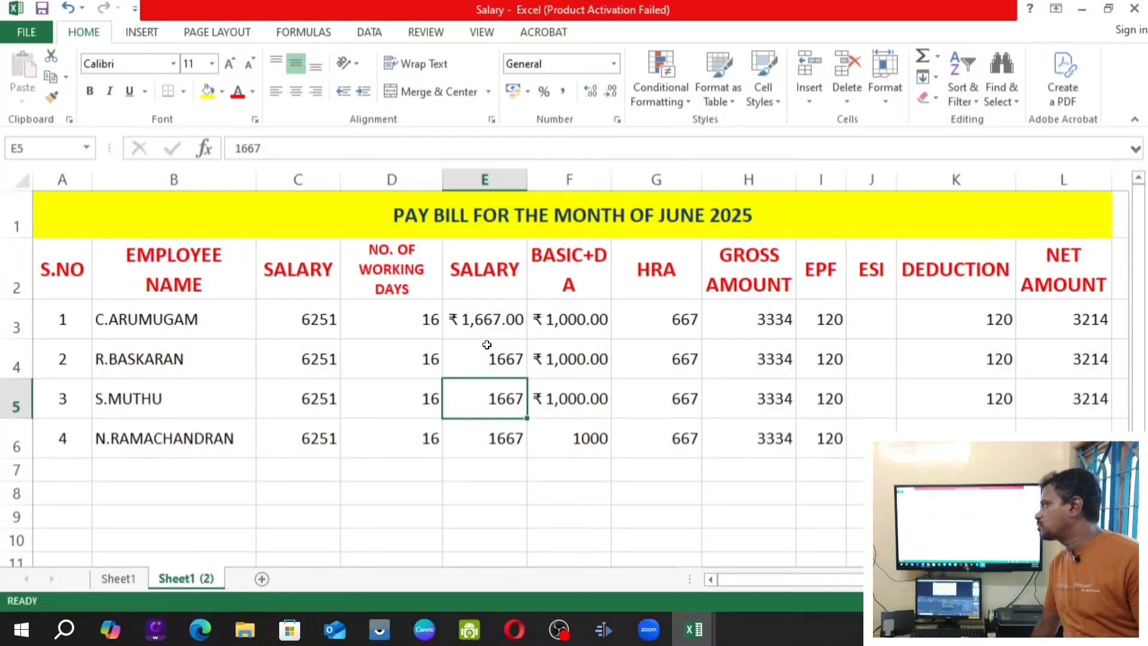
pyautogui.click(485, 332)
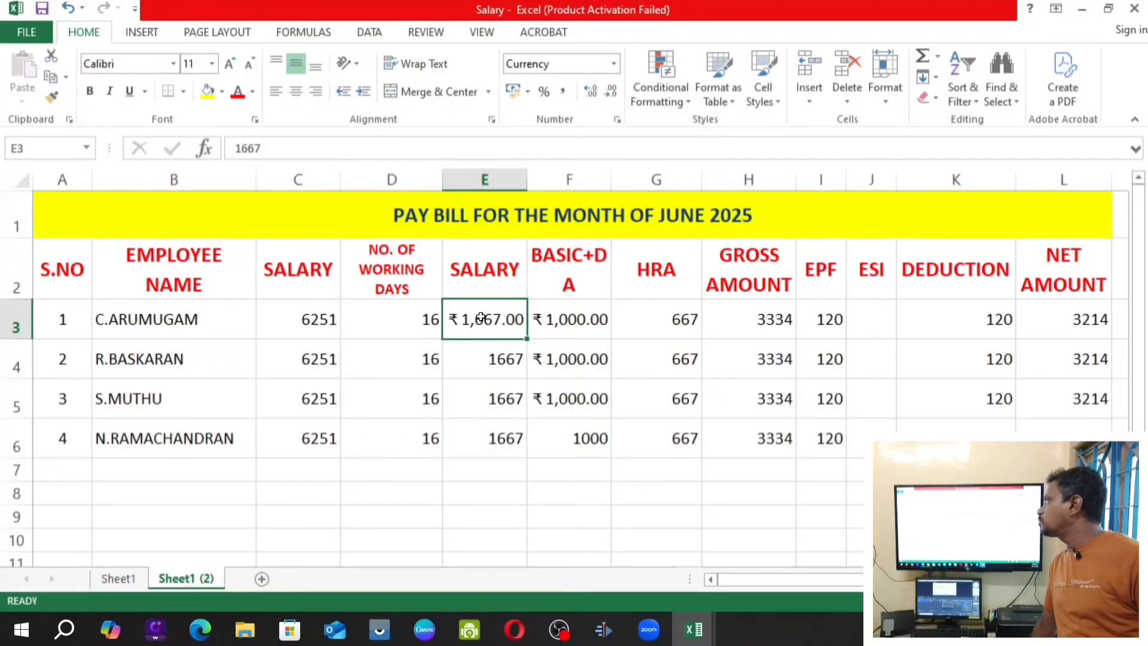
pyautogui.click(52, 103)
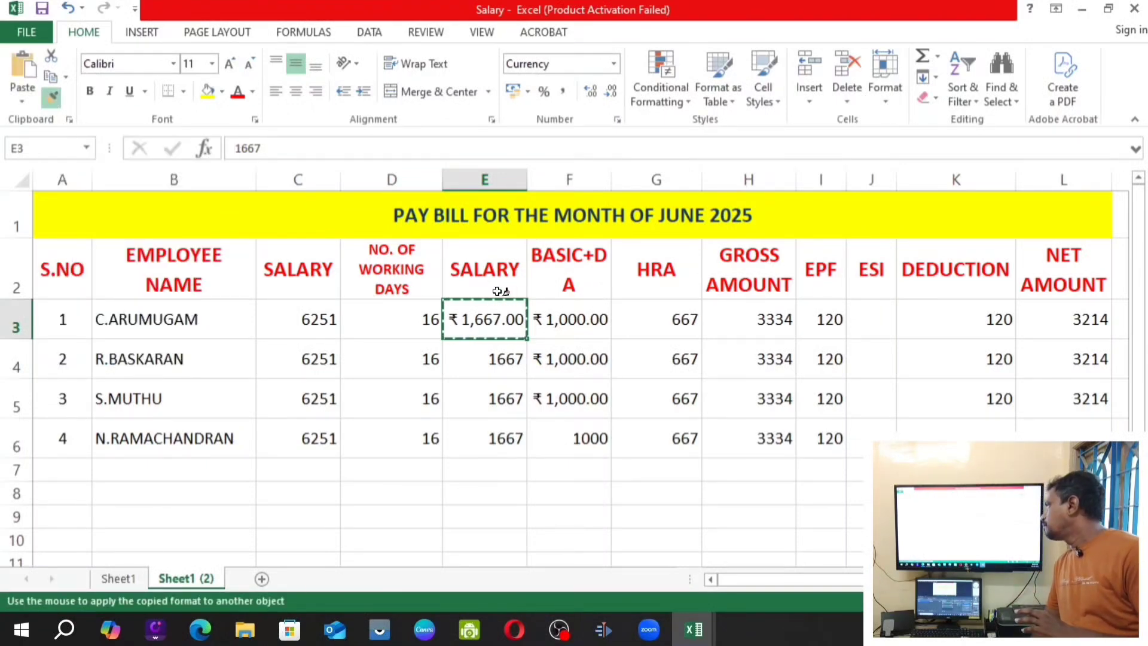
pyautogui.click(472, 356)
pyautogui.moveTo(472, 356); pyautogui.dragTo(472, 446)
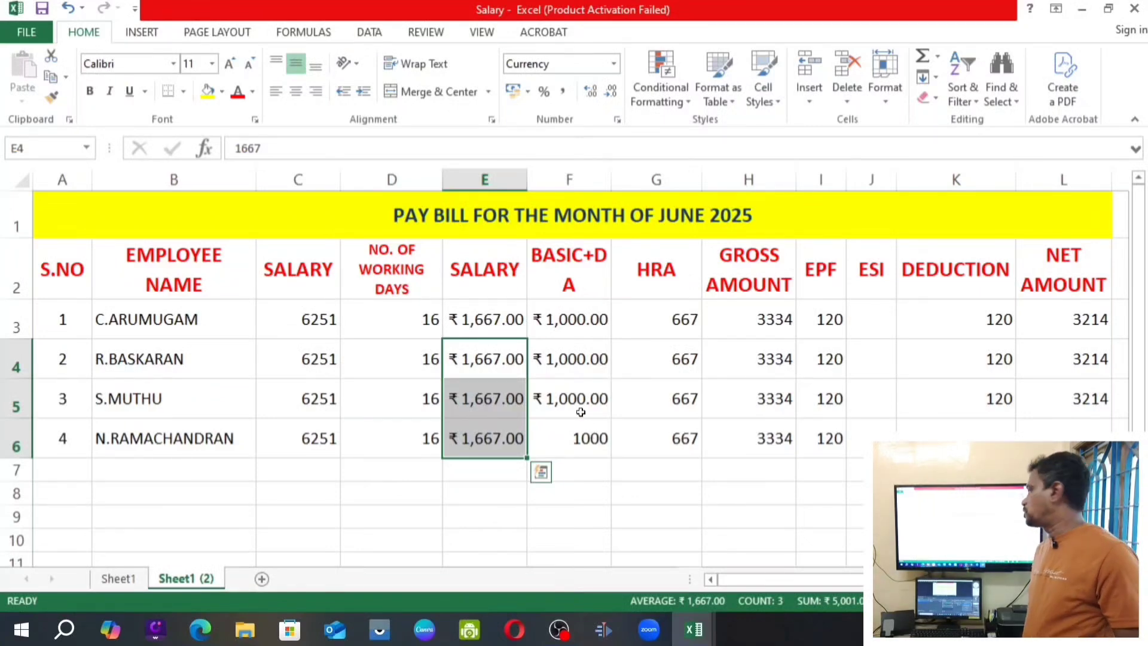
# Copy the currency format of the BASIC+DA amount in F4 onto F3:L6 with Format Painter.
pyautogui.click(492, 353)
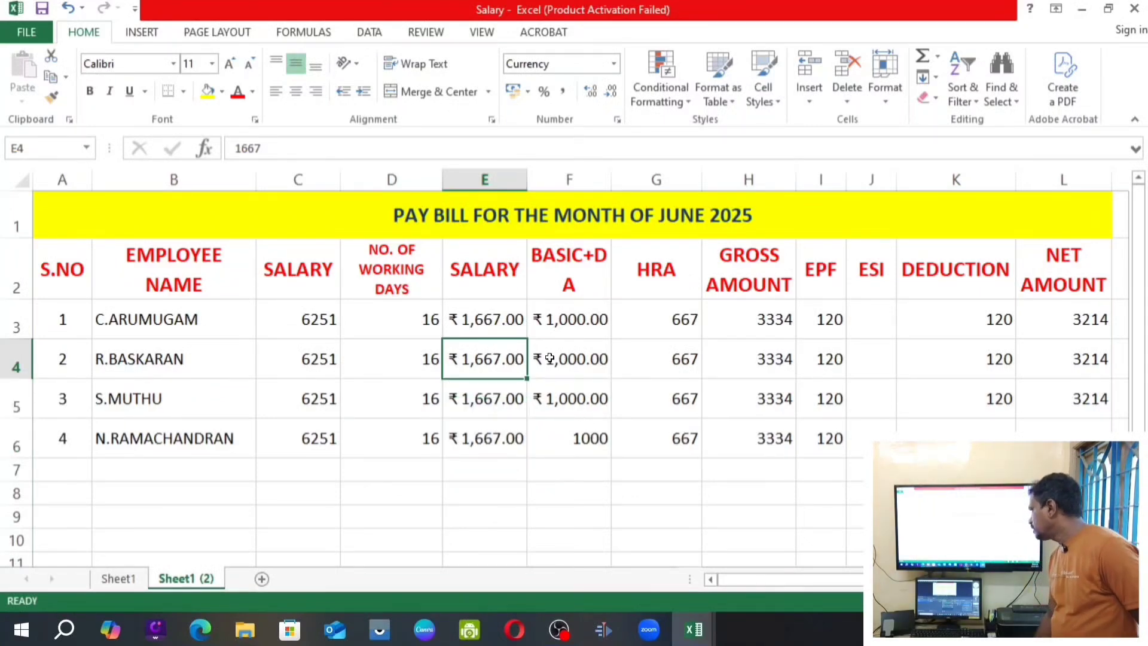
pyautogui.press('Right')
pyautogui.press('Right')
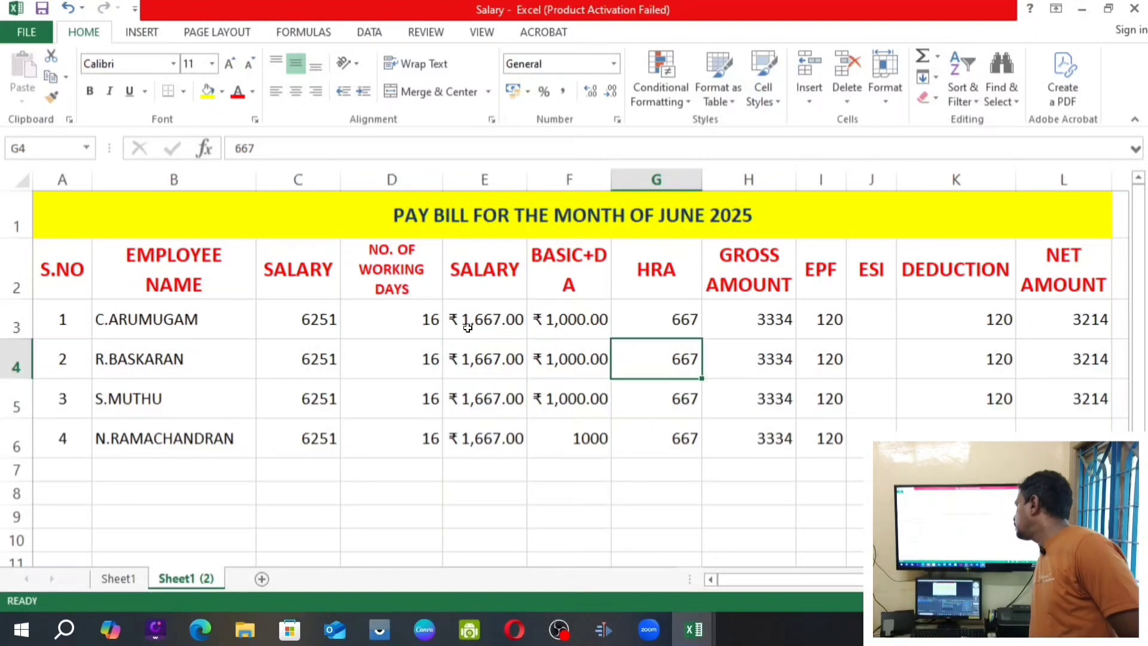
pyautogui.click(550, 359)
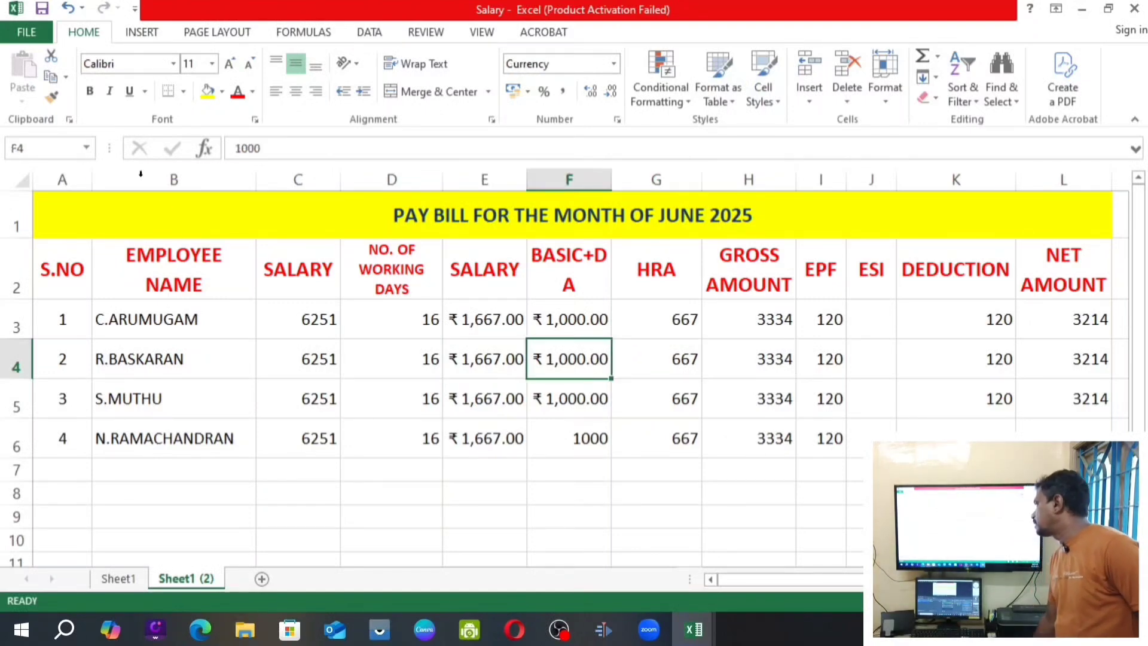
pyautogui.click(52, 97)
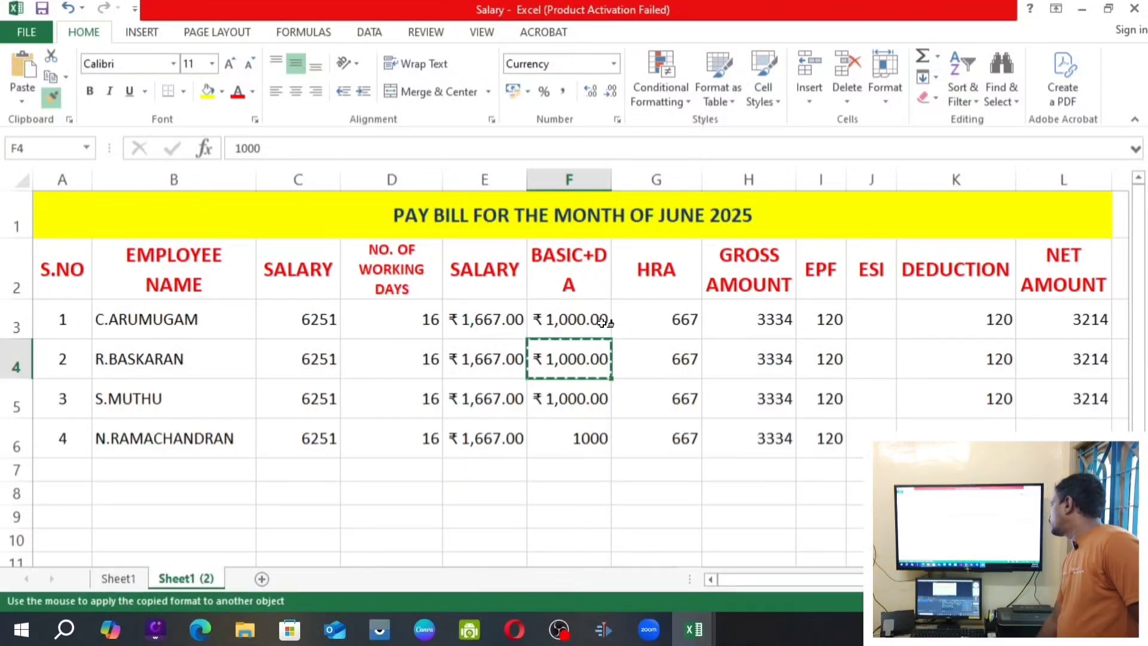
pyautogui.moveTo(571, 319)
pyautogui.mouseDown()
pyautogui.moveTo(635, 353)
pyautogui.moveTo(956, 439)
pyautogui.moveTo(1065, 443)
pyautogui.mouseUp()
pyautogui.click(696, 486)
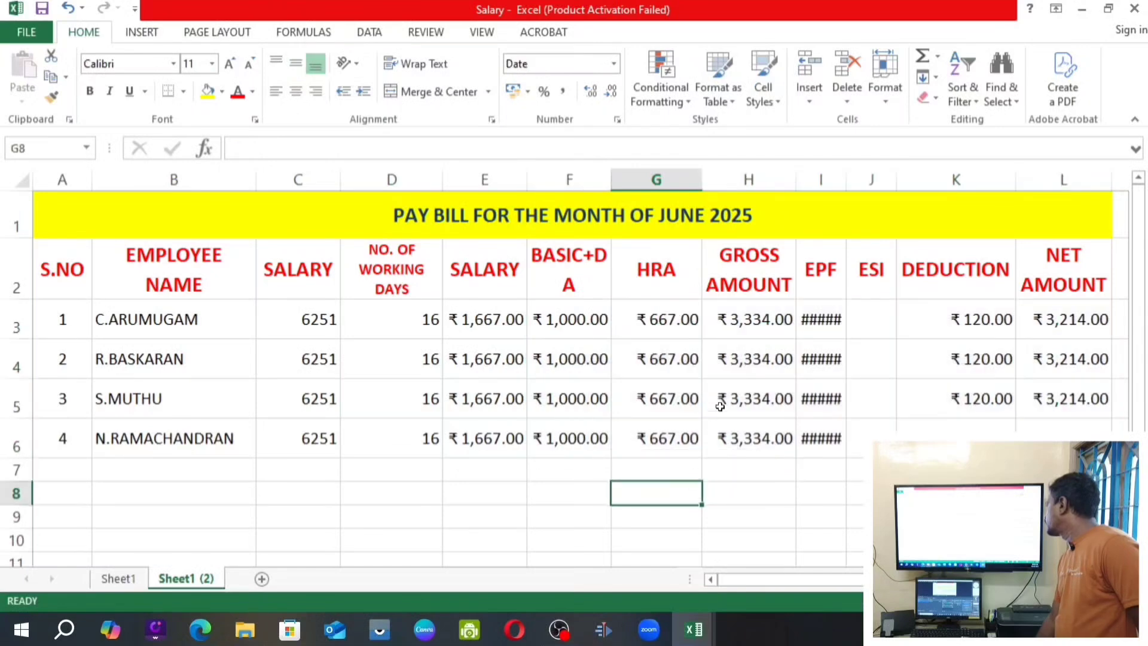
# Widen the EPF column so that its currency amounts fit.
pyautogui.click(736, 372)
pyautogui.click(809, 319)
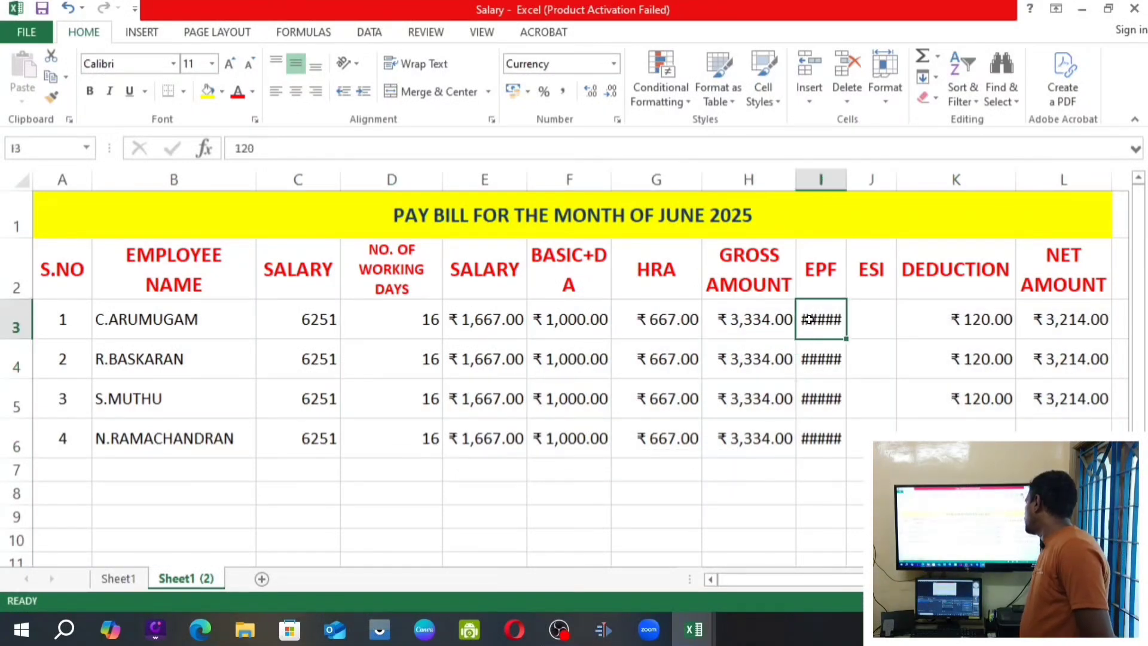
pyautogui.click(827, 364)
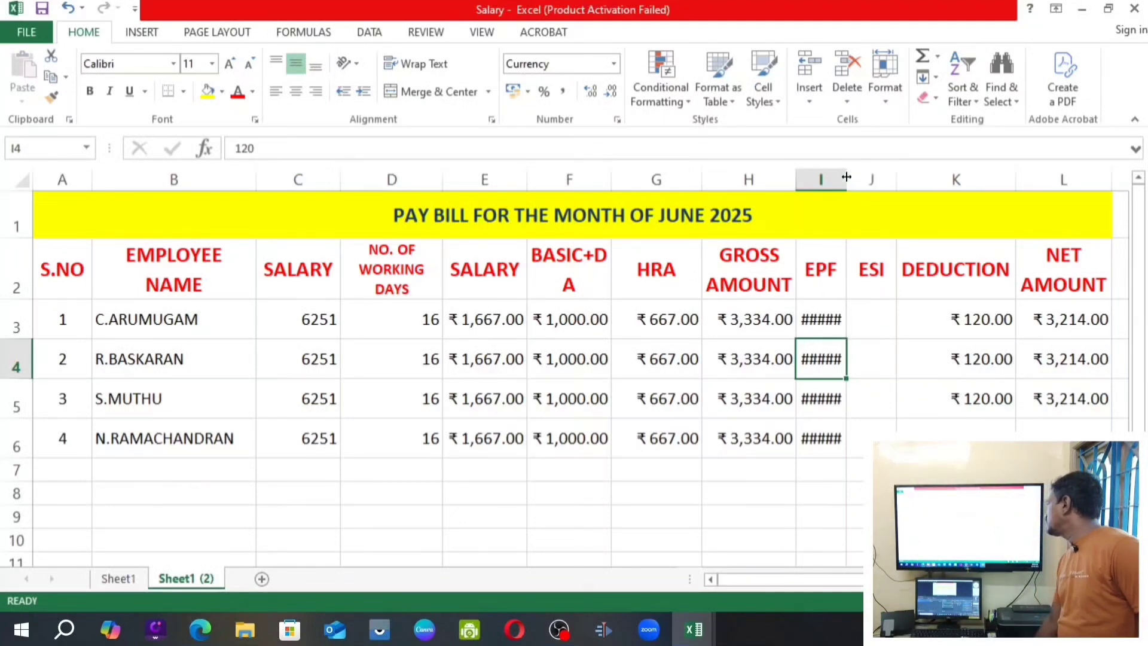
pyautogui.moveTo(847, 177); pyautogui.dragTo(871, 182)
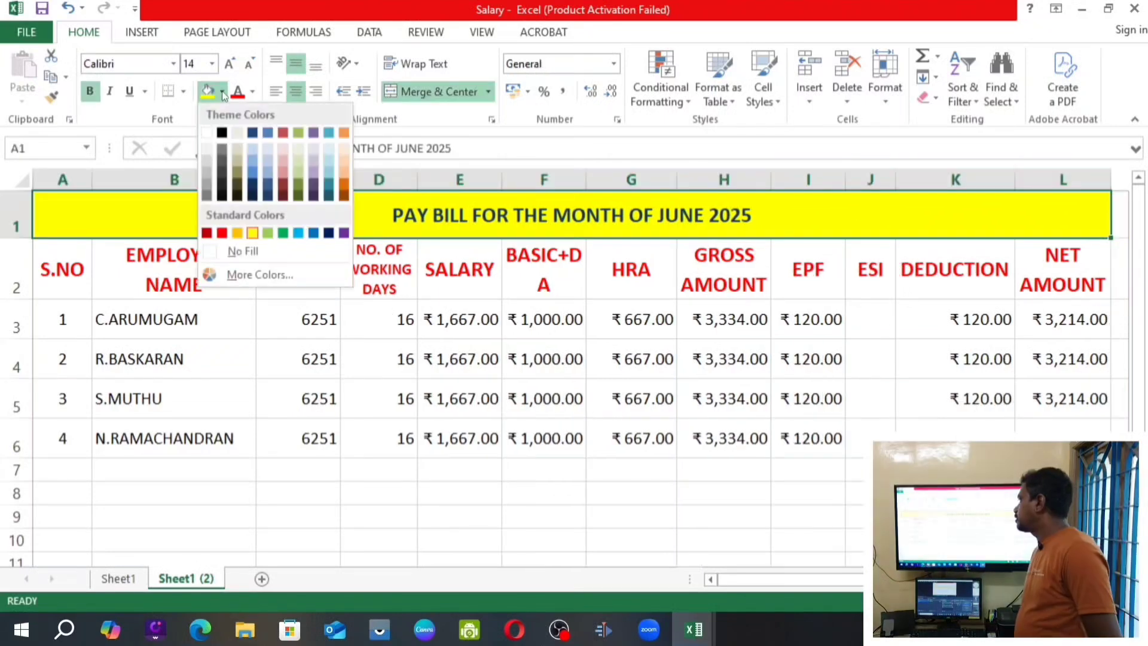
# Set the fill of the merged pay bill title in row 1 to white.
pyautogui.click(207, 132)
pyautogui.click(413, 371)
pyautogui.click(418, 231)
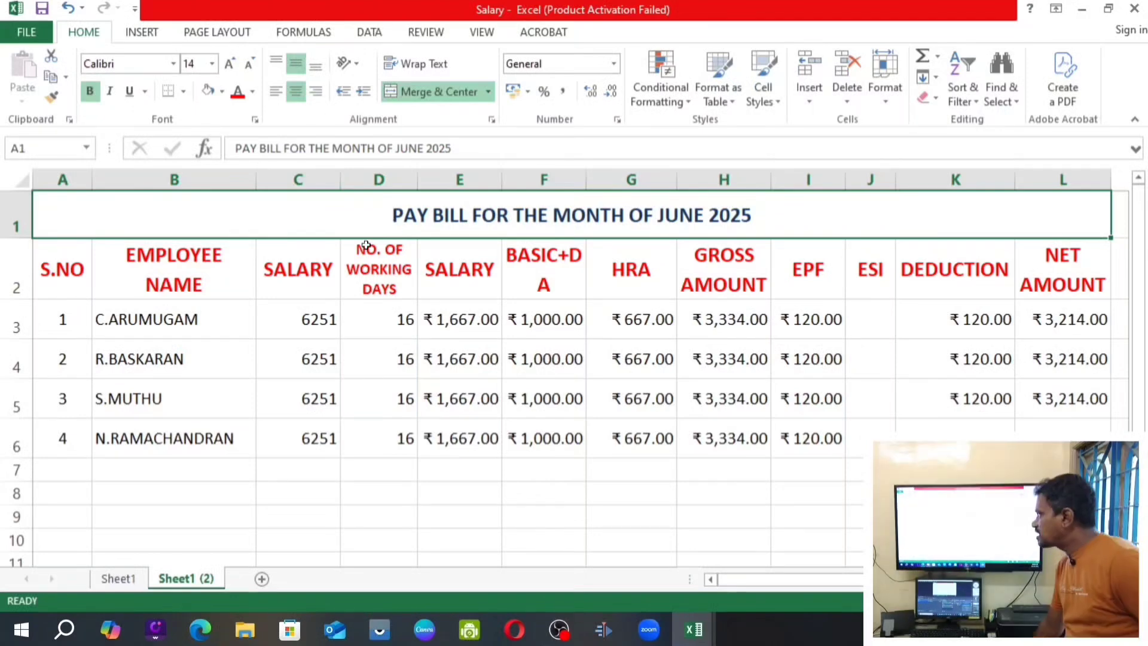
# Apply All Borders to the pay bill table A1:L6 and narrow the EMPLOYEE NAME column around the names.
pyautogui.moveTo(355, 209); pyautogui.dragTo(317, 423)
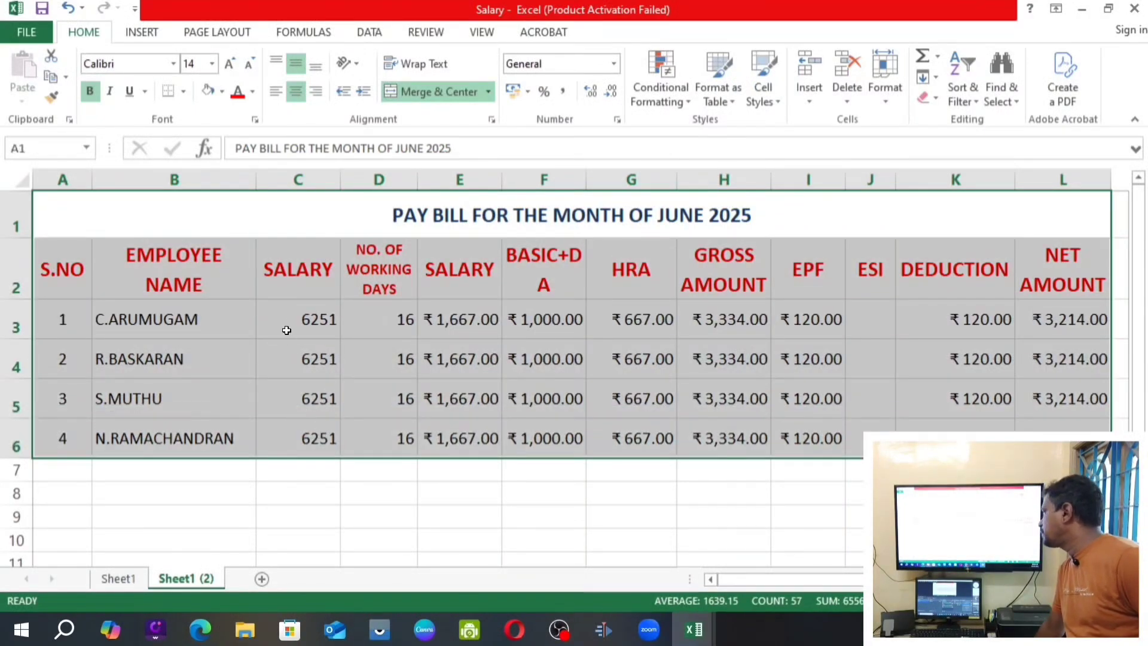
pyautogui.click(184, 91)
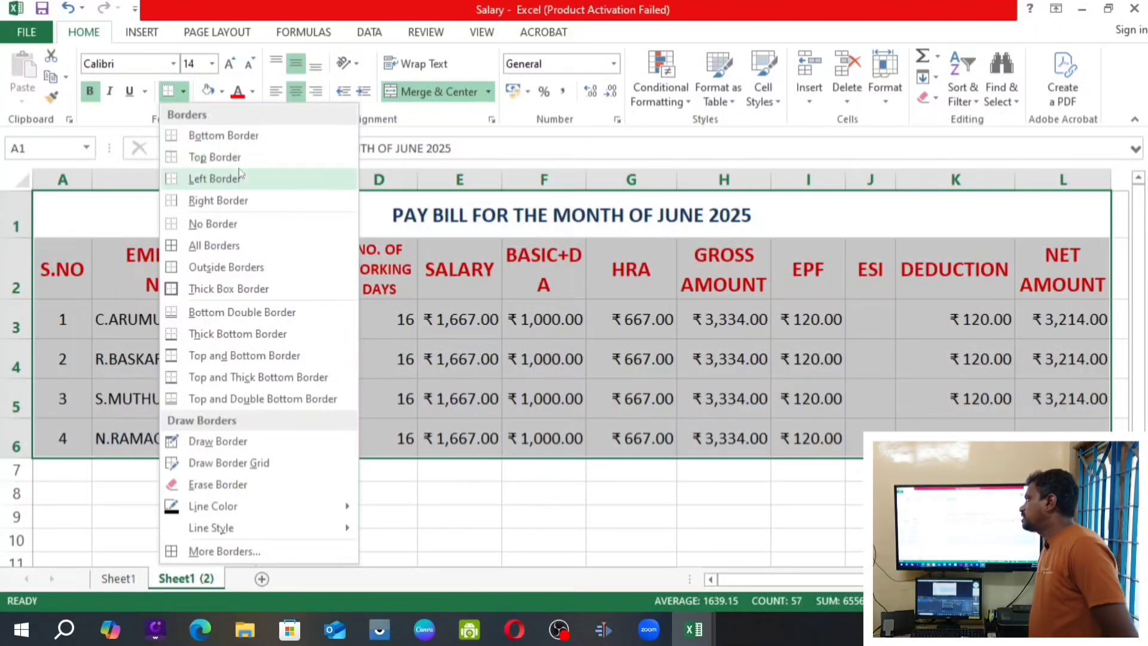
pyautogui.click(255, 246)
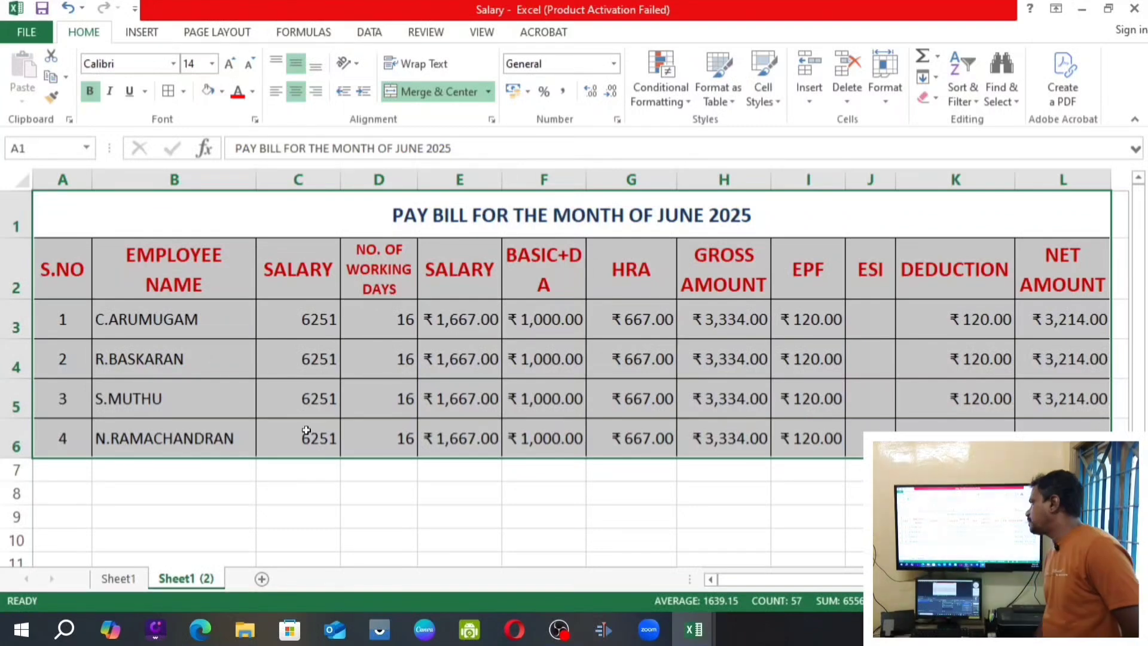
pyautogui.click(323, 483)
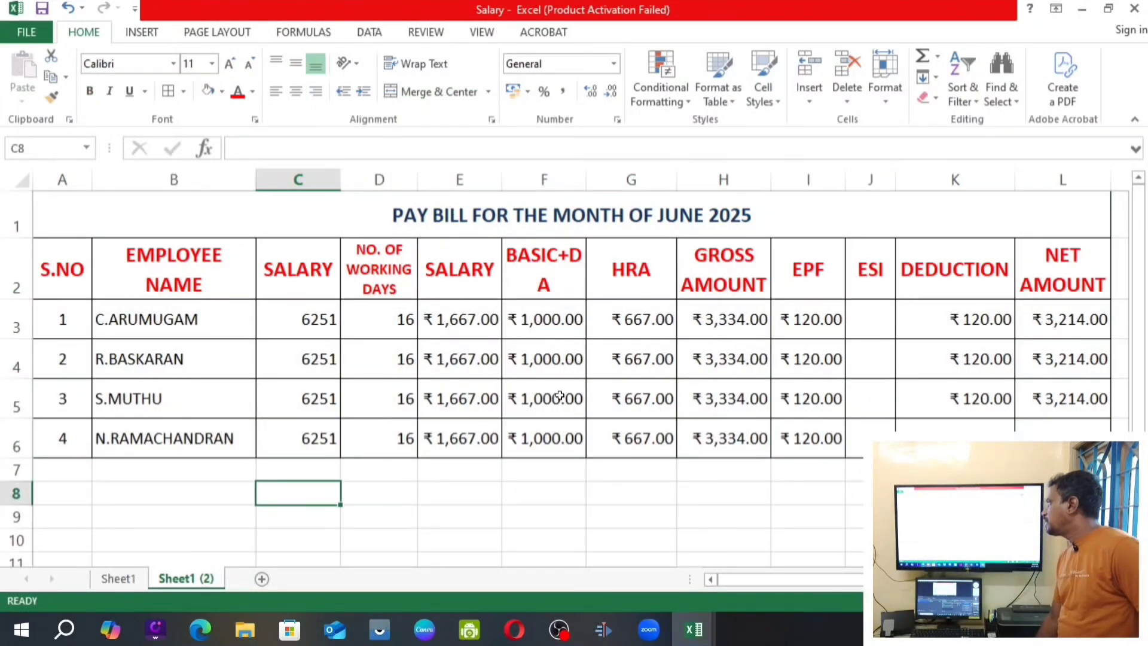
pyautogui.click(652, 490)
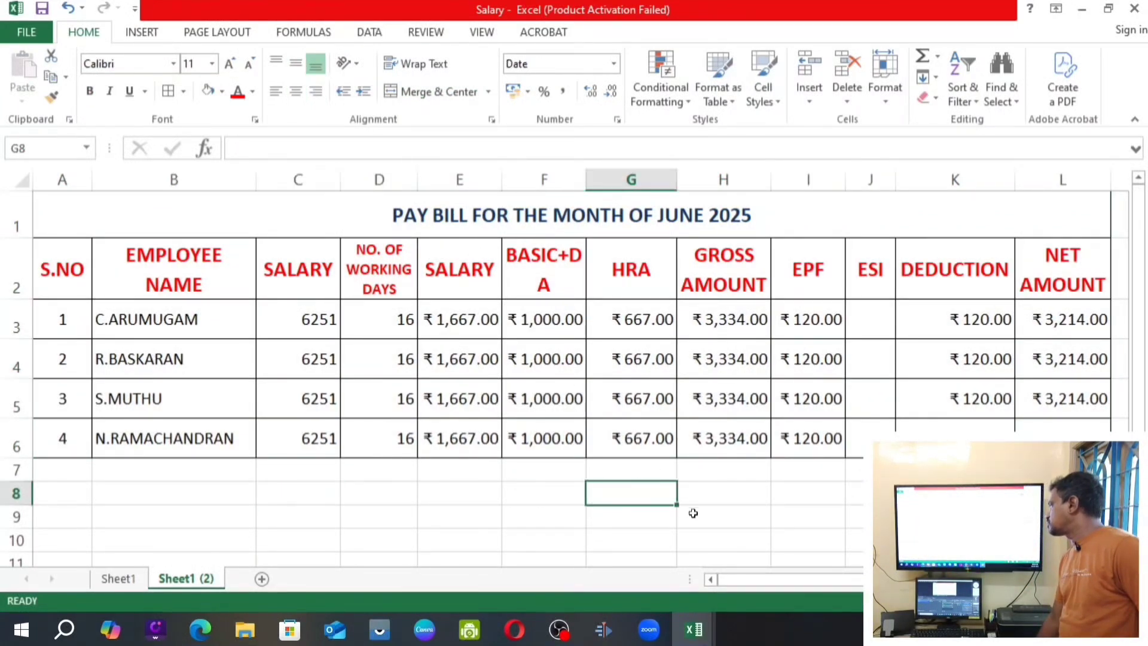
pyautogui.click(752, 532)
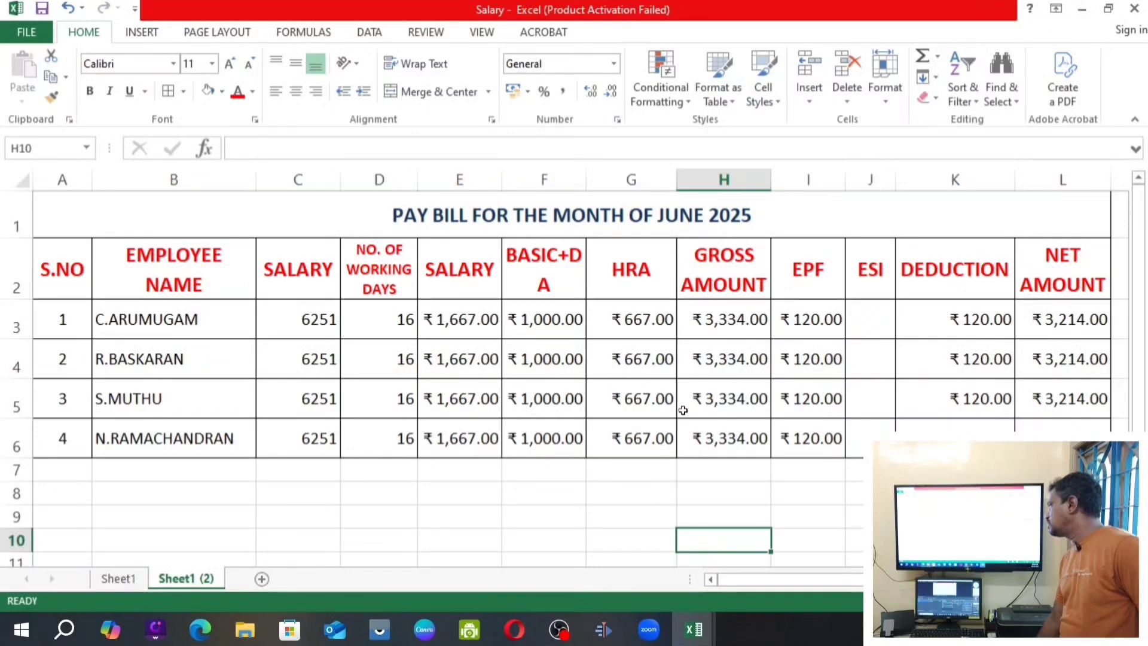
pyautogui.click(147, 336)
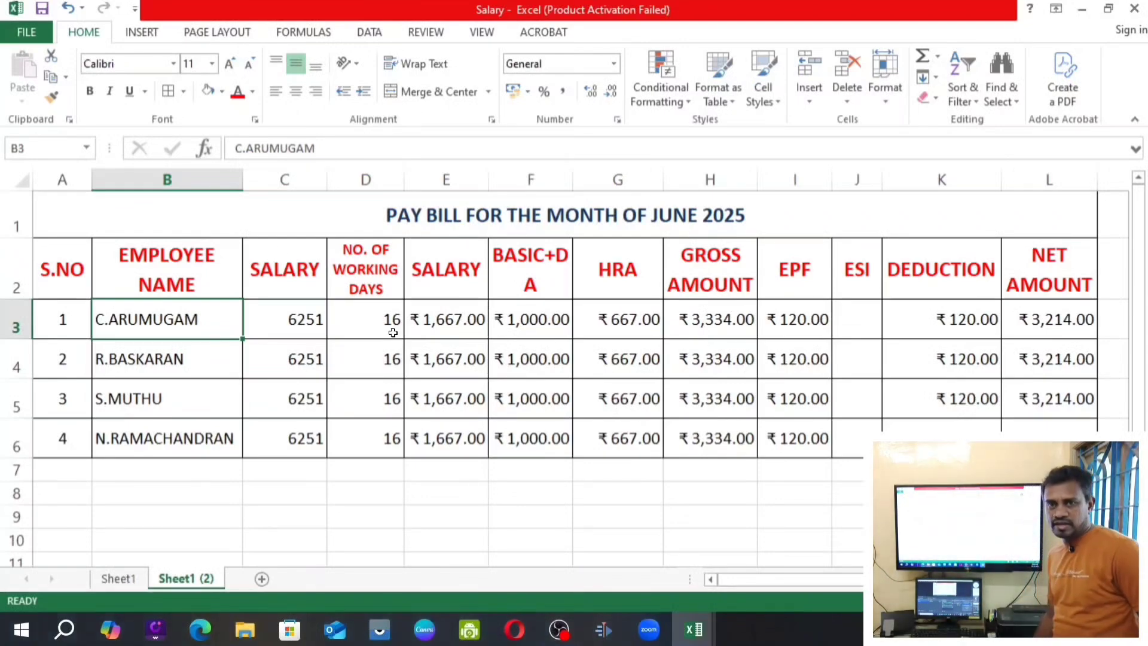
# Compare the unformatted pay bill on Sheet1 with the formatted copy on Sheet1 (2).
pyautogui.click(128, 577)
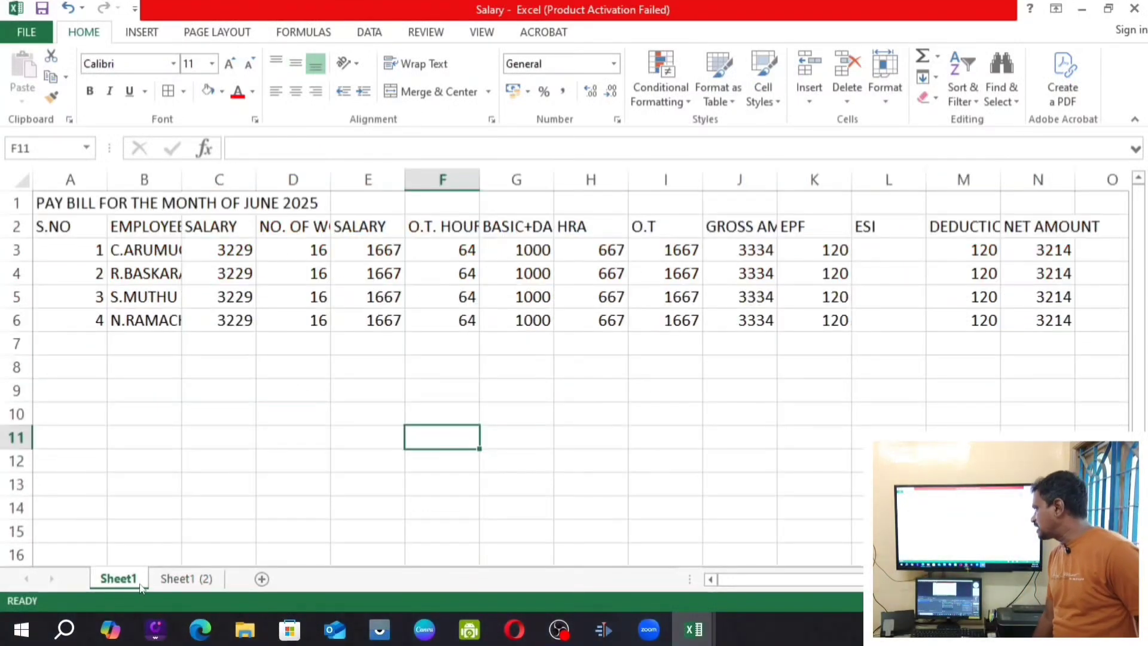
pyautogui.click(170, 581)
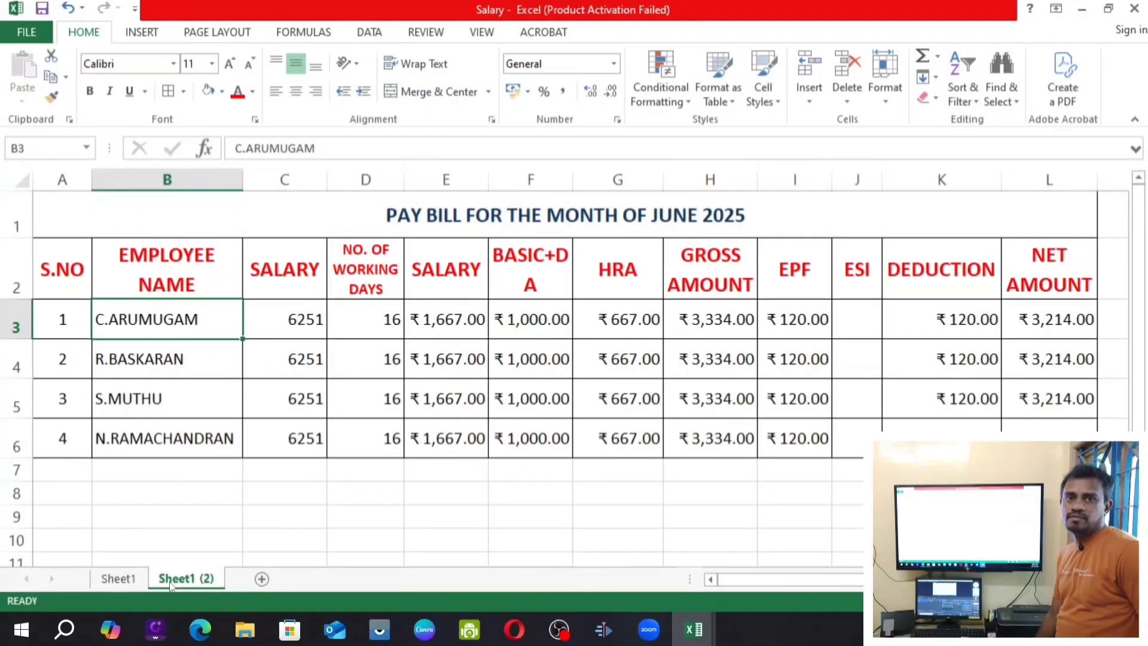
pyautogui.click(130, 580)
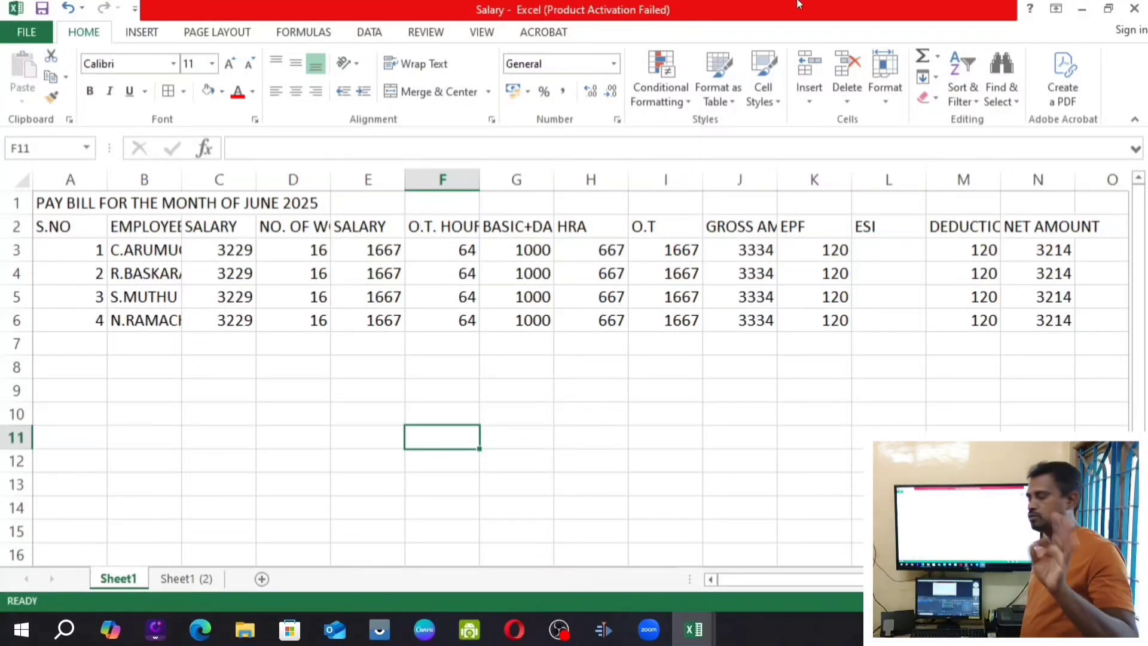
pyautogui.click(203, 579)
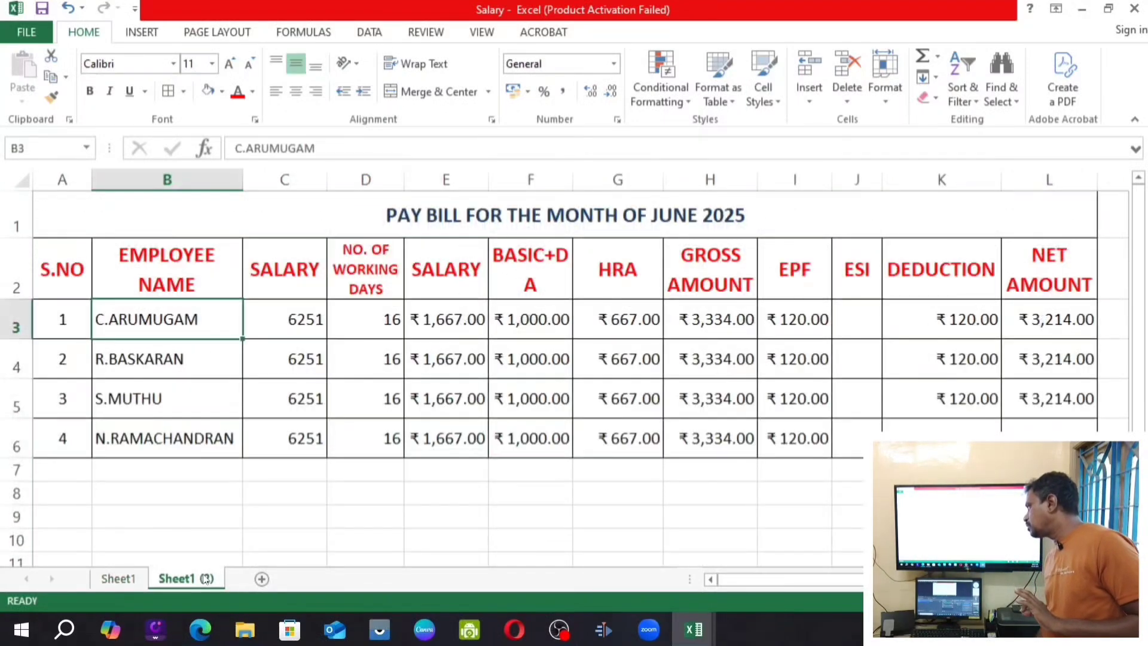